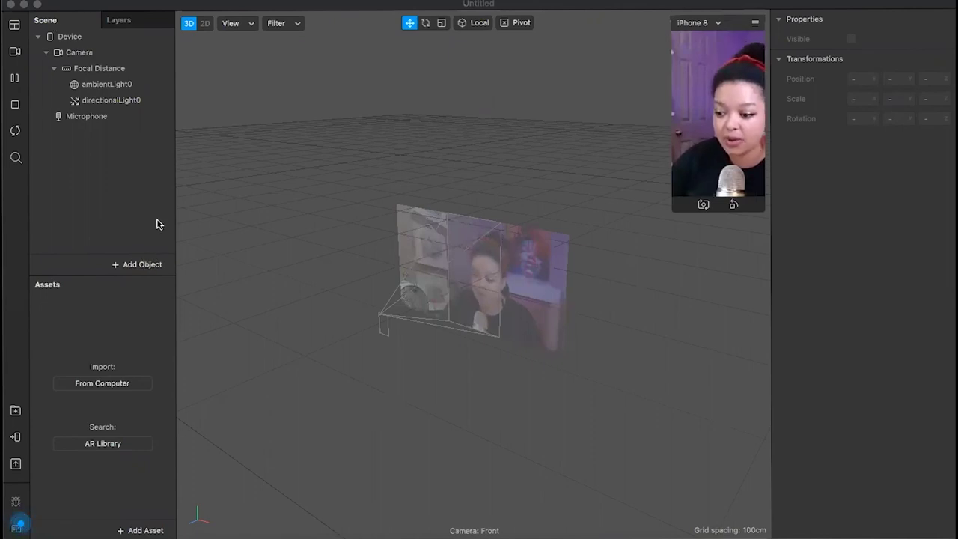
Insert a Face Tracker object into the scene
{"action": "left_click", "coordinate": [149, 263]}
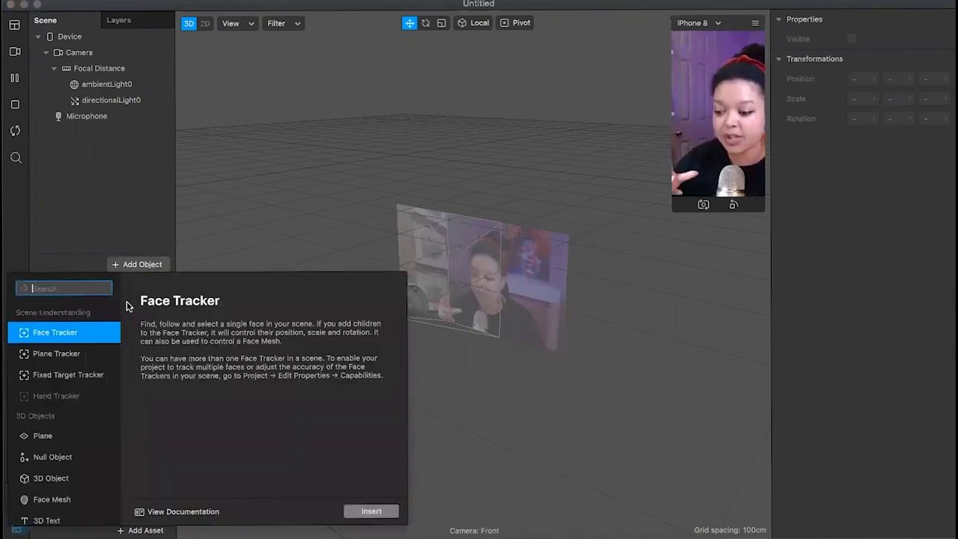
{"action": "left_click", "coordinate": [370, 511]}
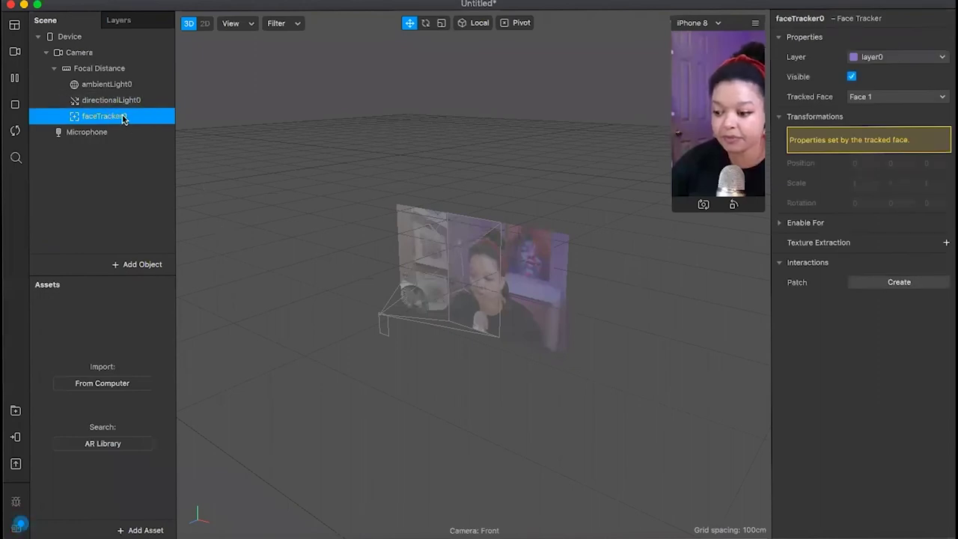
{"action": "left_click", "coordinate": [149, 267]}
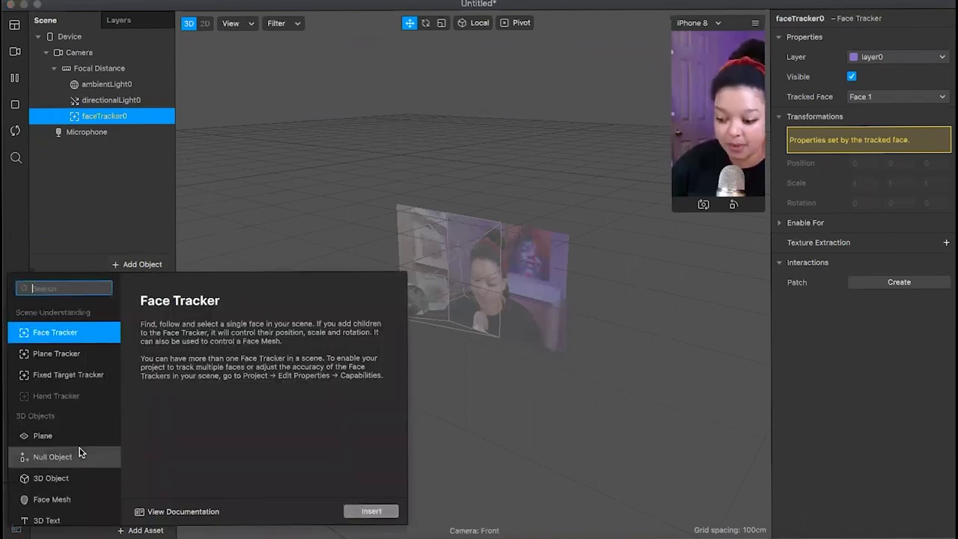
{"action": "scroll", "coordinate": [81, 432], "scroll_direction": "down", "scroll_amount": 3}
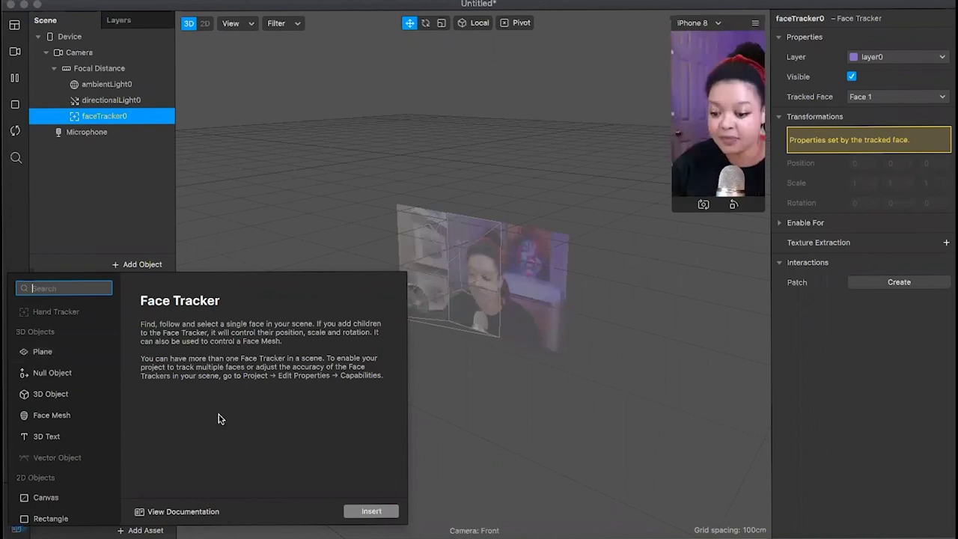
{"action": "left_click", "coordinate": [387, 510]}
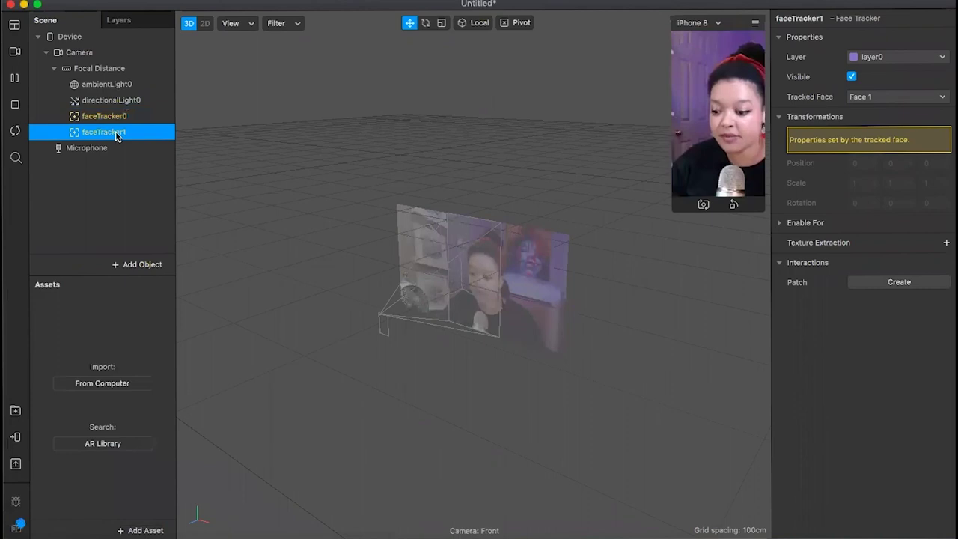
{"action": "key", "text": "Delete"}
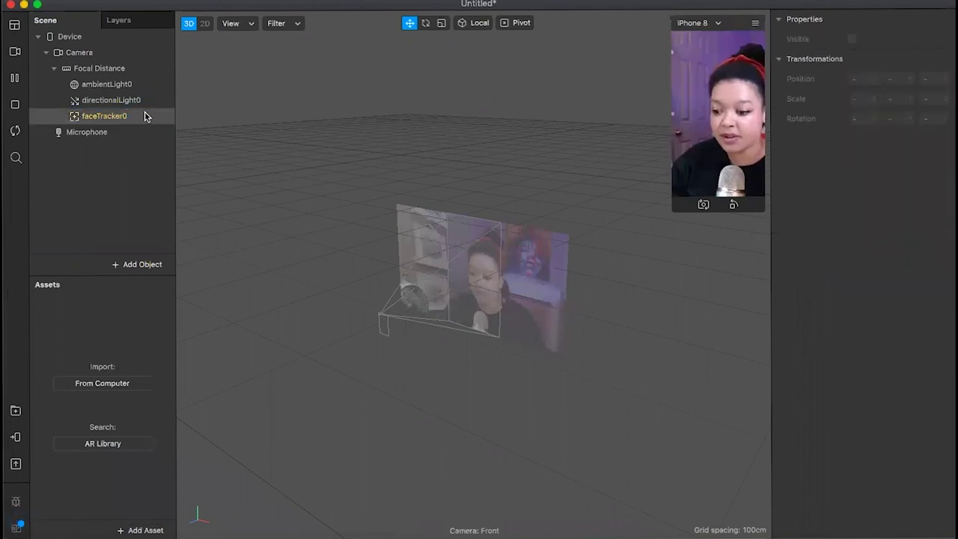
Insert a Plane object into the scene and give it a new material
{"action": "left_click", "coordinate": [58, 443]}
{"action": "left_click", "coordinate": [371, 512]}
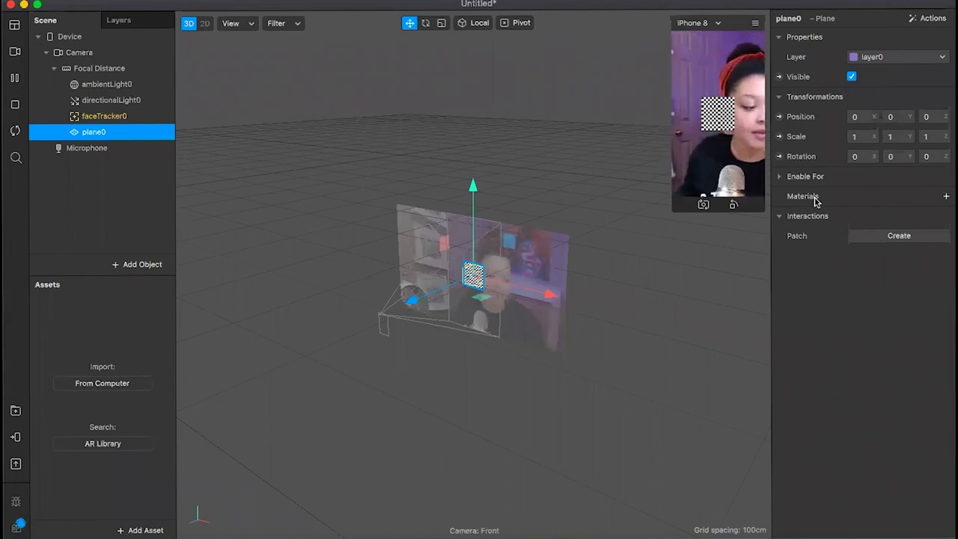
{"action": "left_click", "coordinate": [946, 198]}
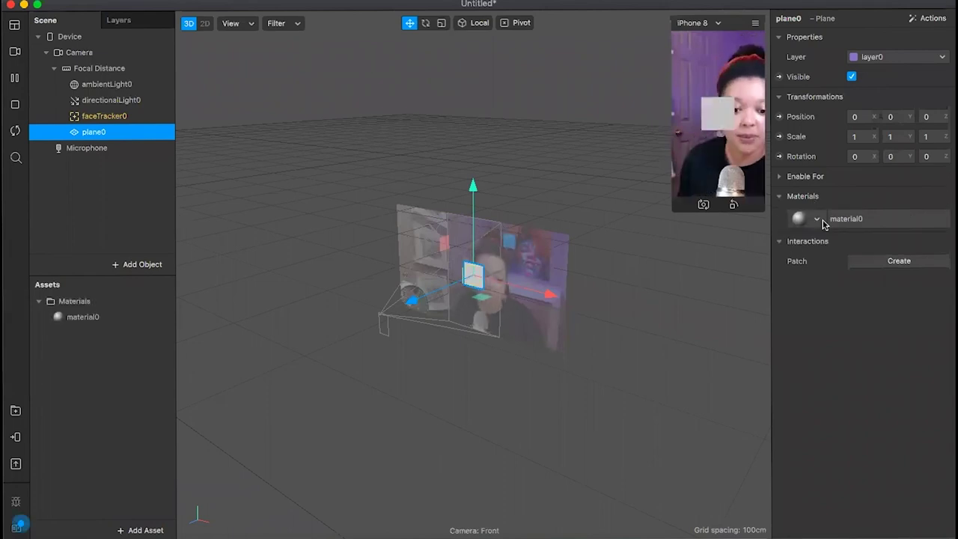
{"action": "left_click", "coordinate": [823, 224]}
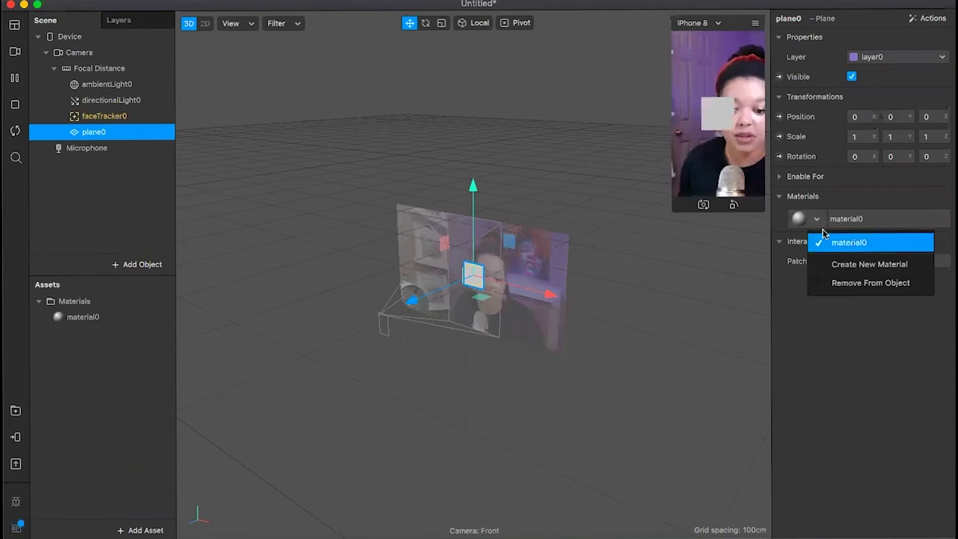
Load the star image from the CultureHubSparkAR folder as the diffuse texture of the plane's material
{"action": "left_click", "coordinate": [115, 317]}
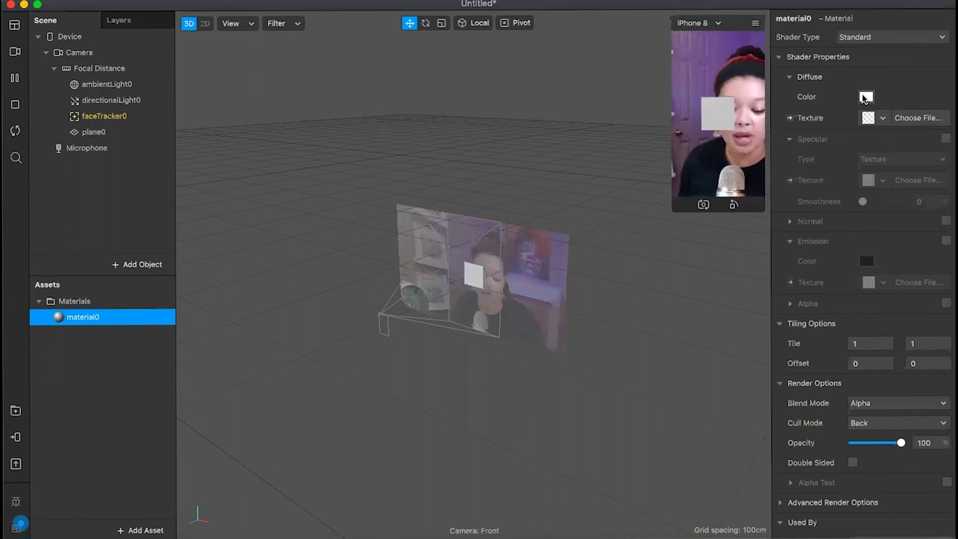
{"action": "left_click", "coordinate": [882, 117]}
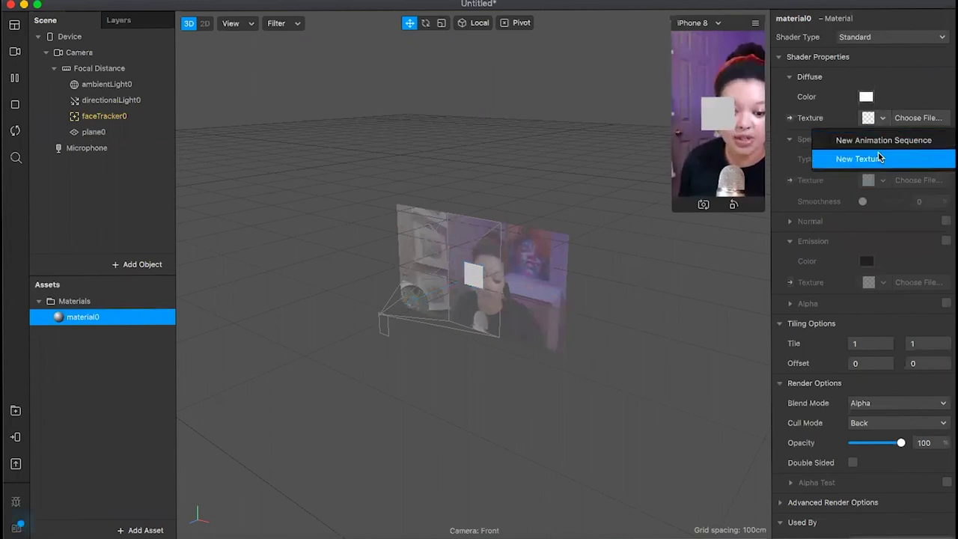
{"action": "left_click", "coordinate": [926, 159]}
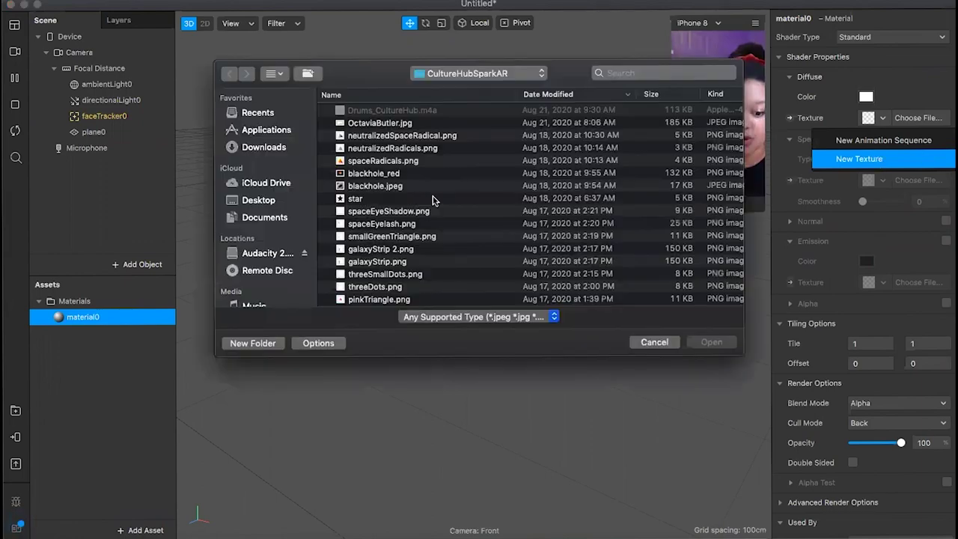
{"action": "left_click", "coordinate": [433, 198]}
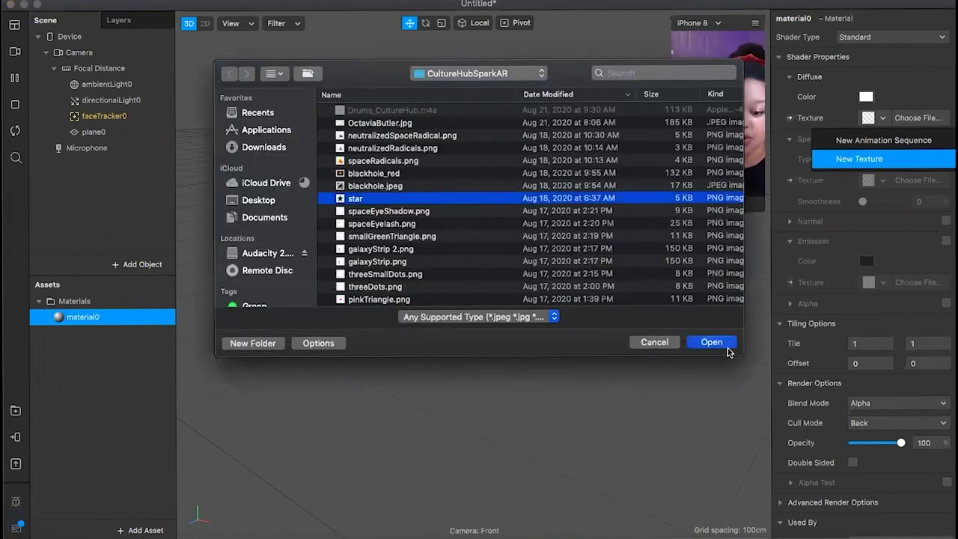
{"action": "left_click", "coordinate": [713, 342]}
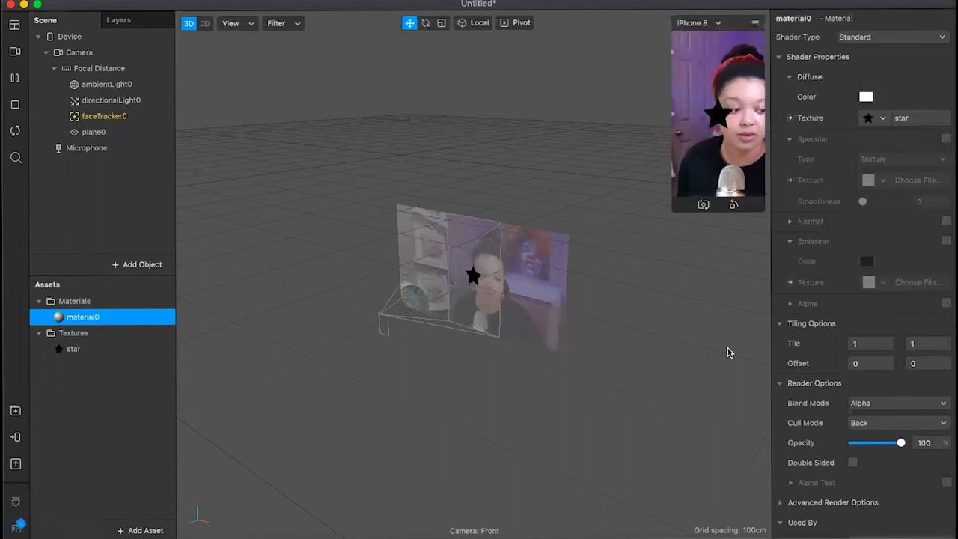
Move the plane to about 0.02 along the X axis and nudge it slightly upward along the Y axis
{"action": "left_click", "coordinate": [94, 132]}
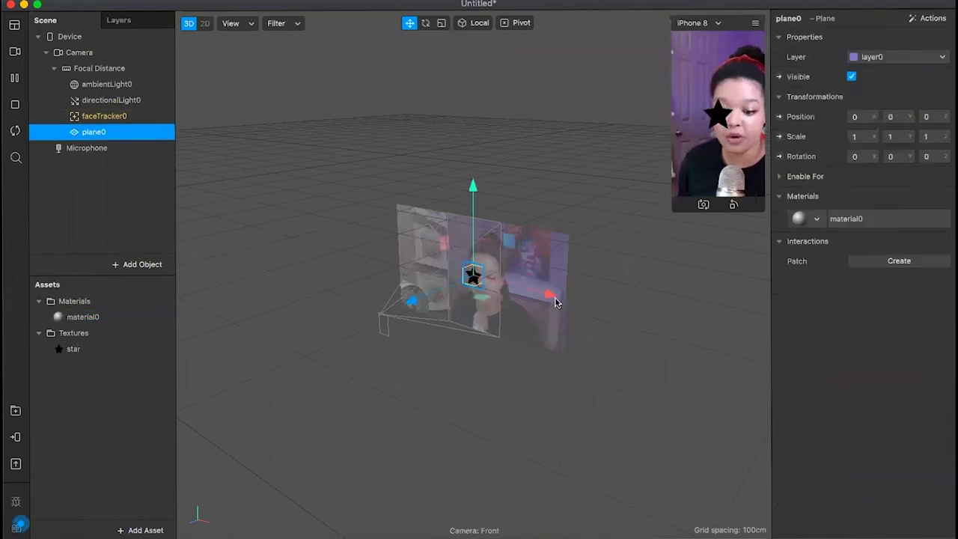
{"action": "left_click_drag", "start_coordinate": [551, 298], "coordinate": [555, 297]}
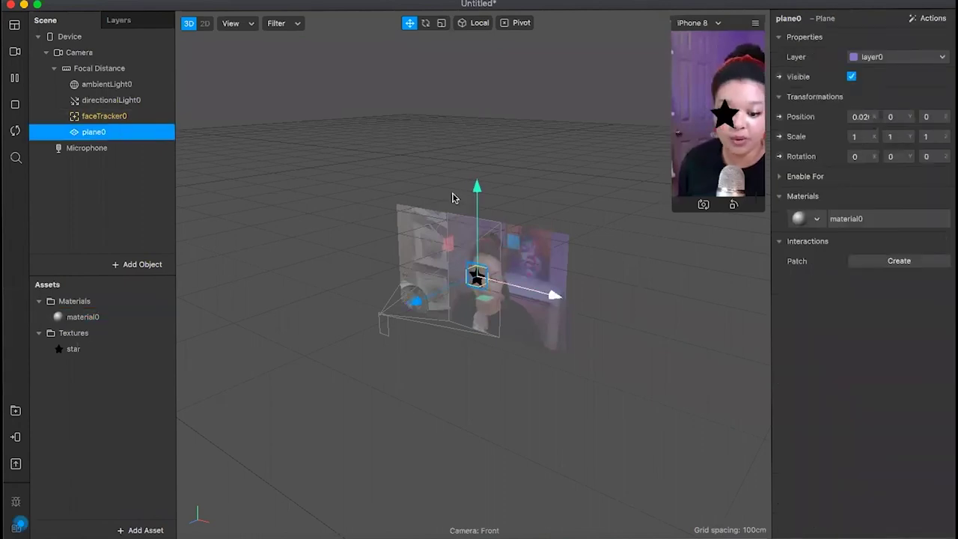
{"action": "left_click_drag", "start_coordinate": [476, 191], "coordinate": [477, 189]}
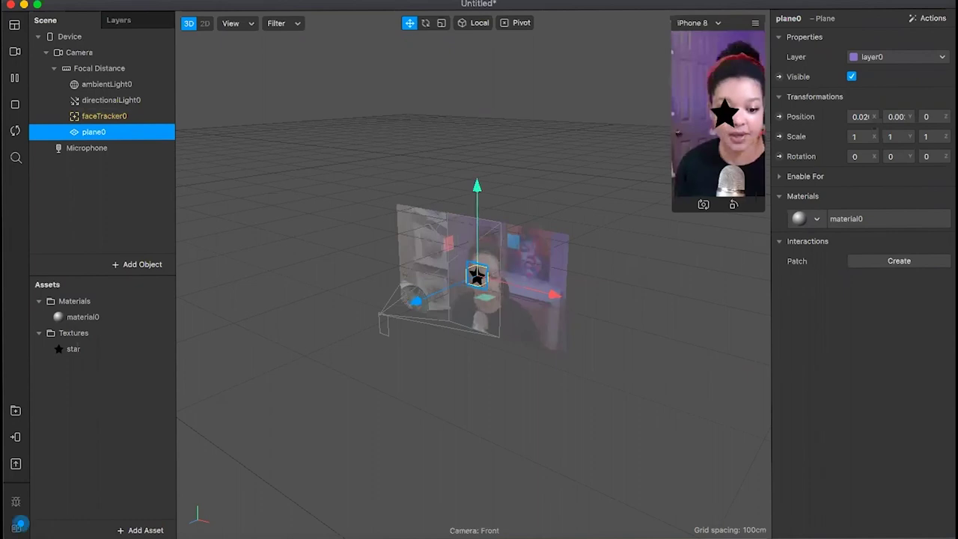
Save the project as CultureHubModule4 in the Documents folder
{"action": "left_click", "coordinate": [169, 0]}
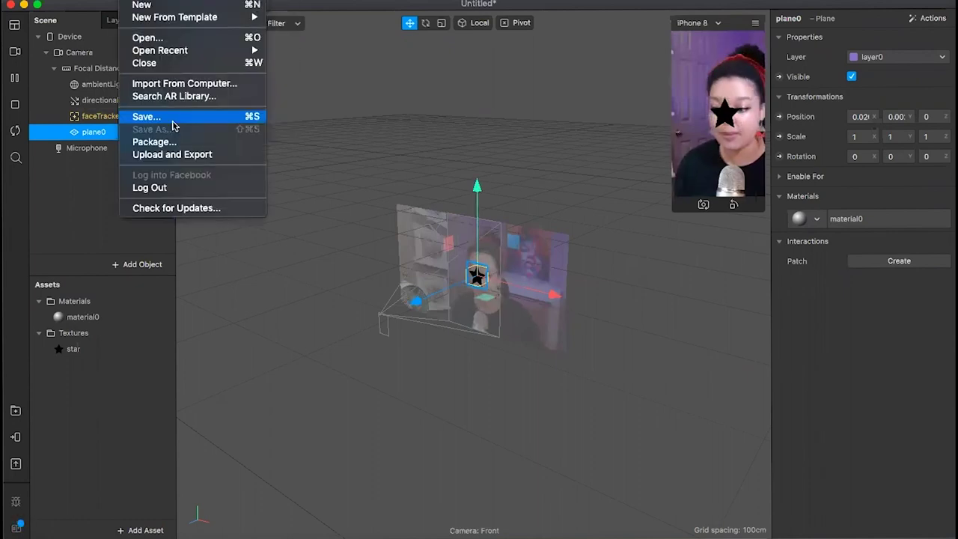
{"action": "left_click", "coordinate": [176, 120]}
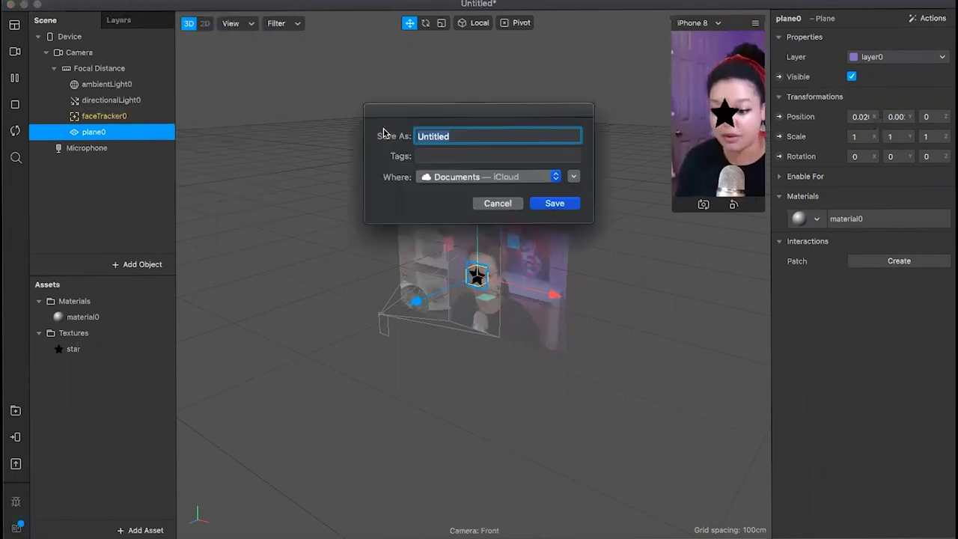
{"action": "type", "text": "CUlture"}
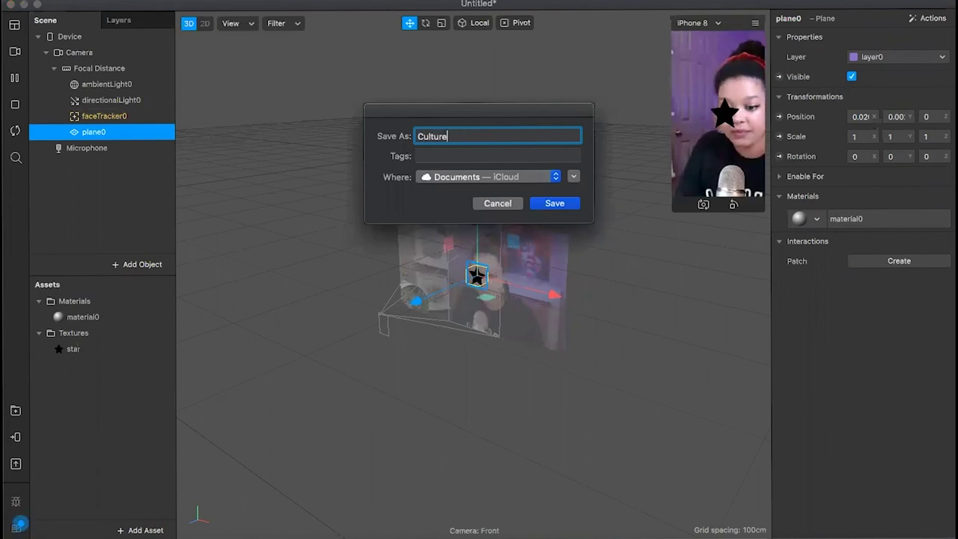
{"action": "type", "text": "HubModu"}
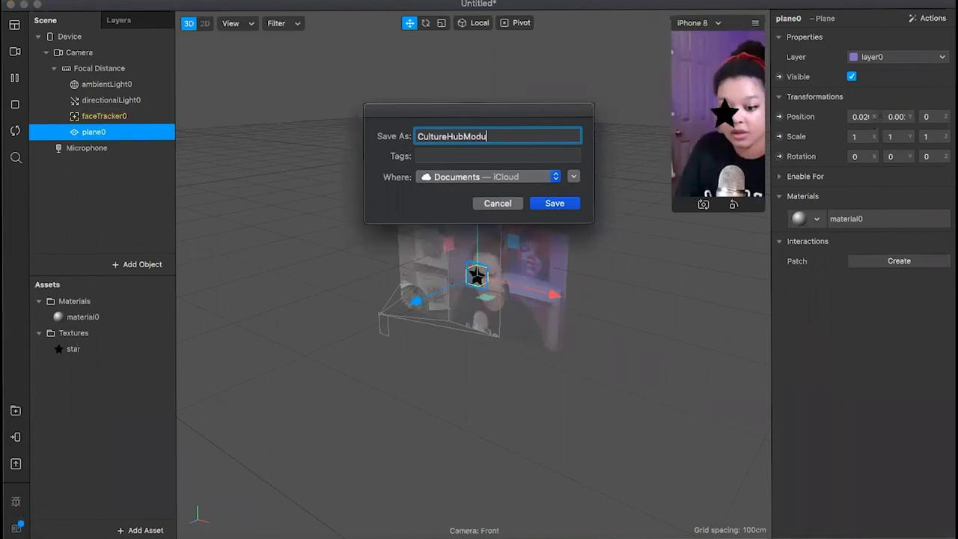
{"action": "type", "text": "le4"}
{"action": "key", "text": "Return"}
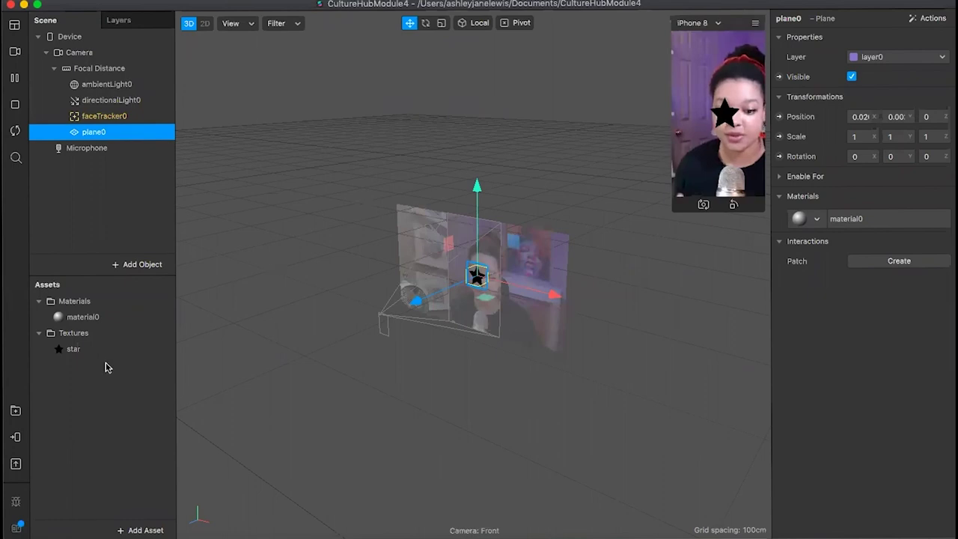
Add a script asset with the name script.js and open it for editing in Visual Studio Code
{"action": "left_click", "coordinate": [144, 530]}
{"action": "left_click", "coordinate": [177, 424]}
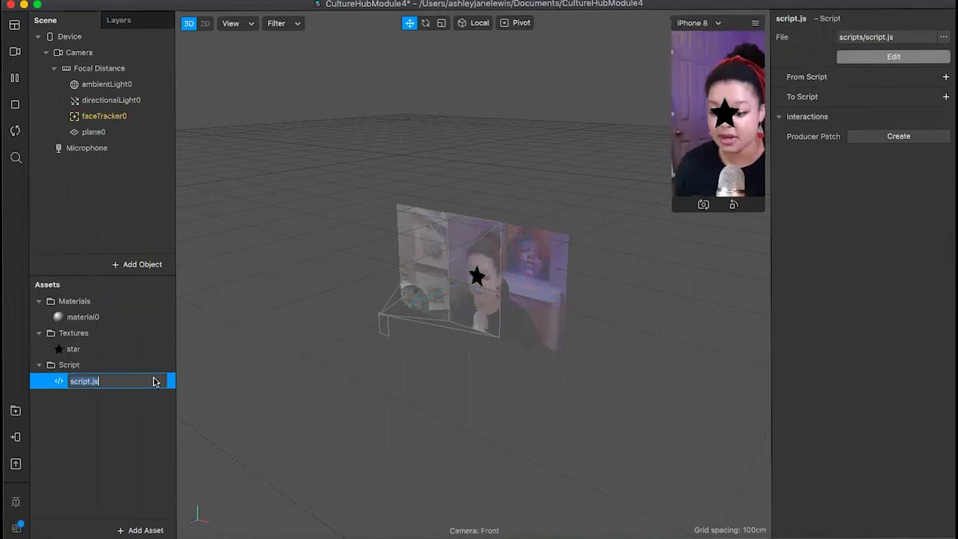
{"action": "key", "text": "Return"}
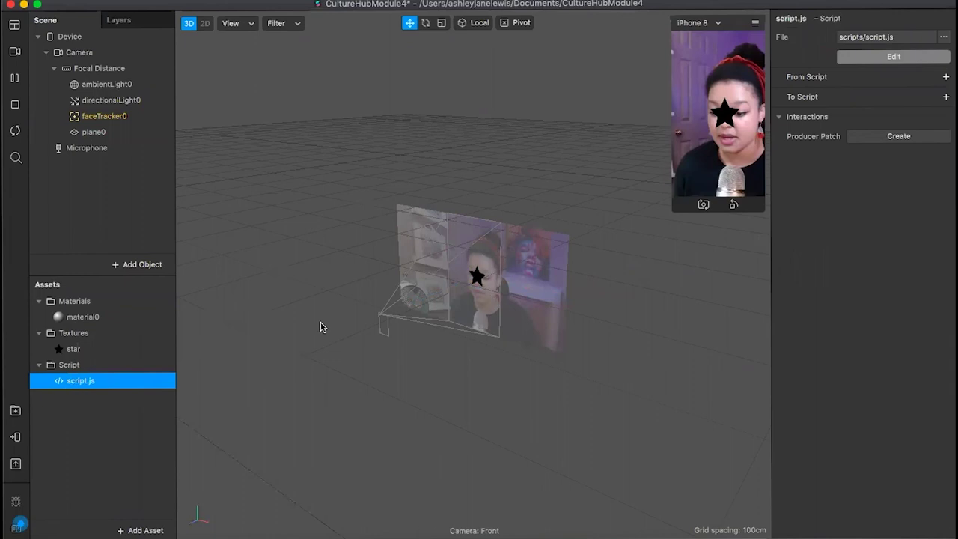
{"action": "left_click", "coordinate": [886, 58]}
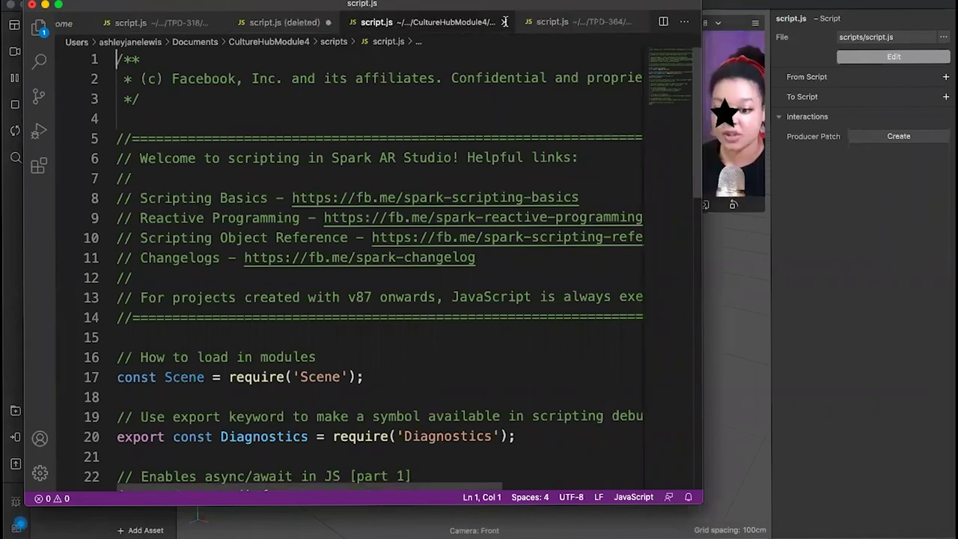
Look through the template code in script.js and delete all of it
{"action": "scroll", "coordinate": [498, 86], "scroll_direction": "down", "scroll_amount": 2}
{"action": "scroll", "coordinate": [498, 86], "scroll_direction": "down", "scroll_amount": 1}
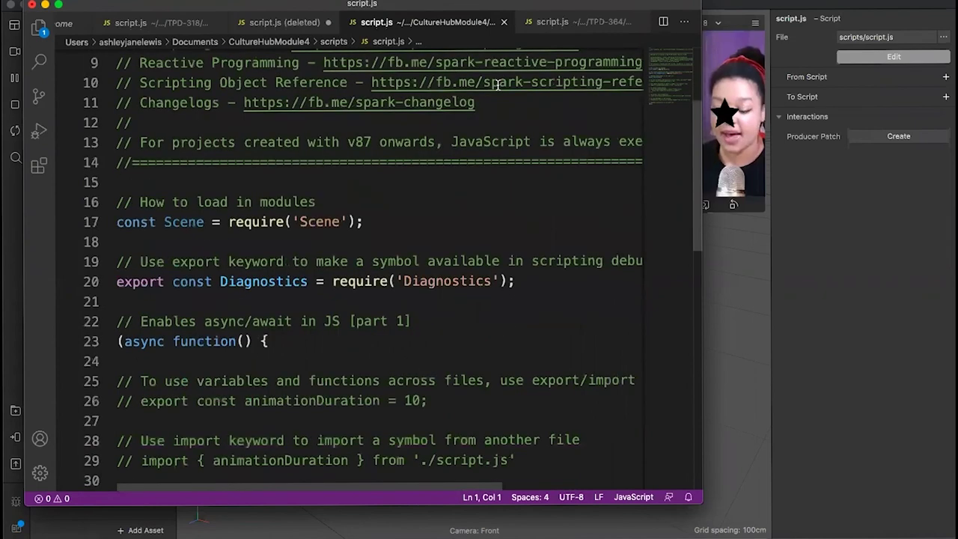
{"action": "scroll", "coordinate": [498, 85], "scroll_direction": "down", "scroll_amount": 3}
{"action": "scroll", "coordinate": [498, 86], "scroll_direction": "up", "scroll_amount": 6}
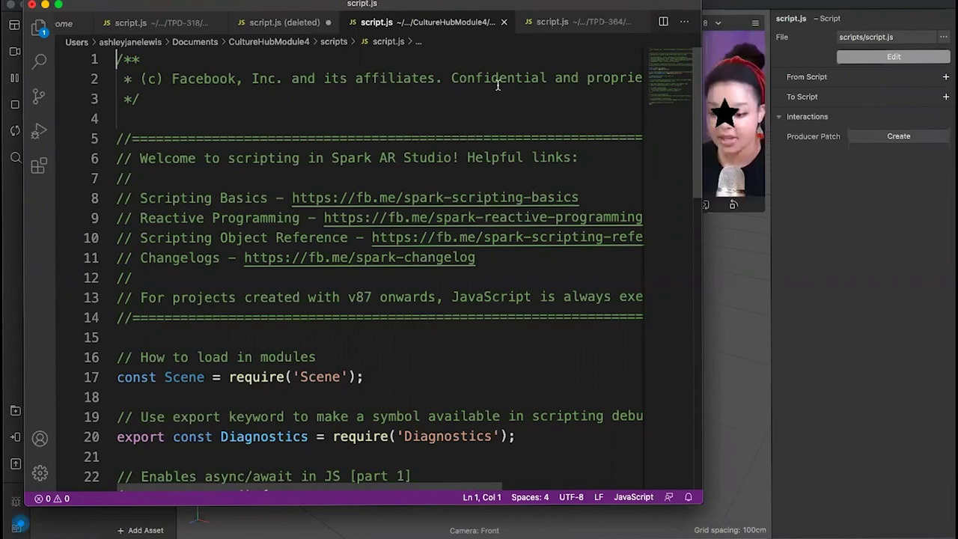
{"action": "left_click", "coordinate": [407, 274]}
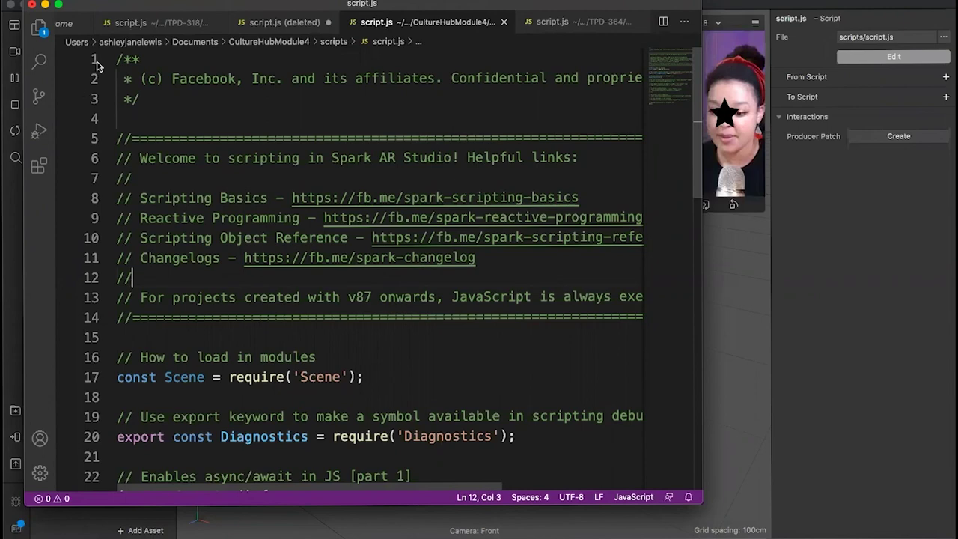
{"action": "left_click", "coordinate": [118, 60]}
{"action": "key", "text": "super+a"}
{"action": "key", "text": "BackSpace"}
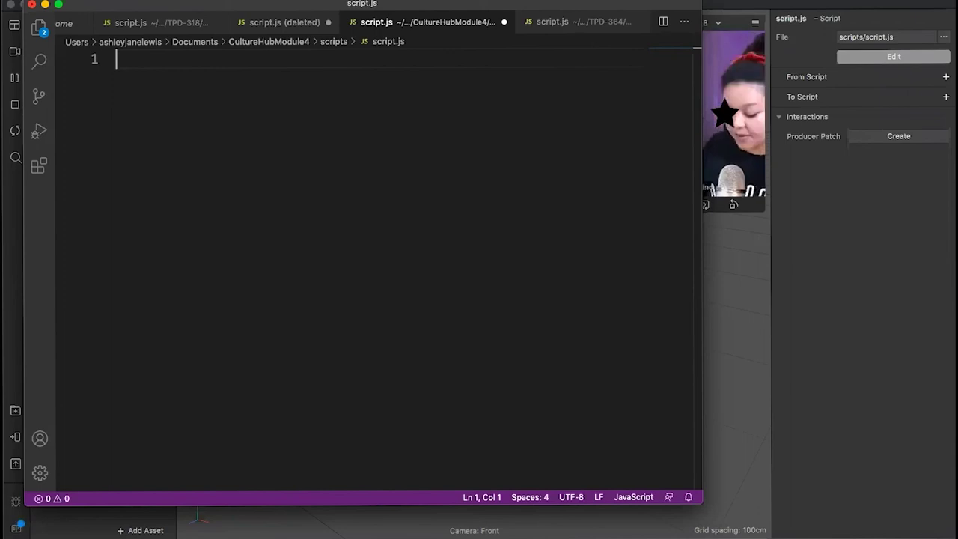
Declare the FaceTracking module on the first line as const FaceTracking = require('FaceTracking');
{"action": "type", "text": "const"}
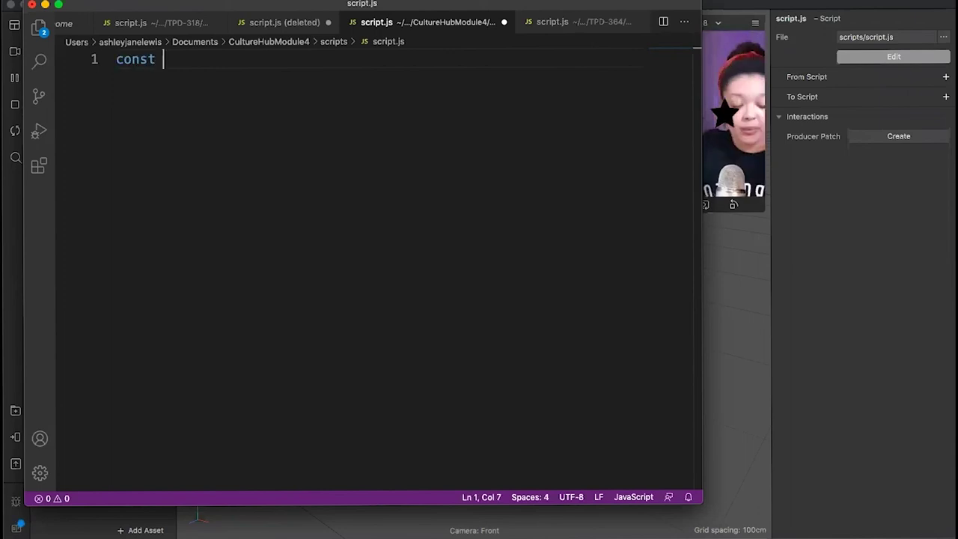
{"action": "type", "text": " Face"}
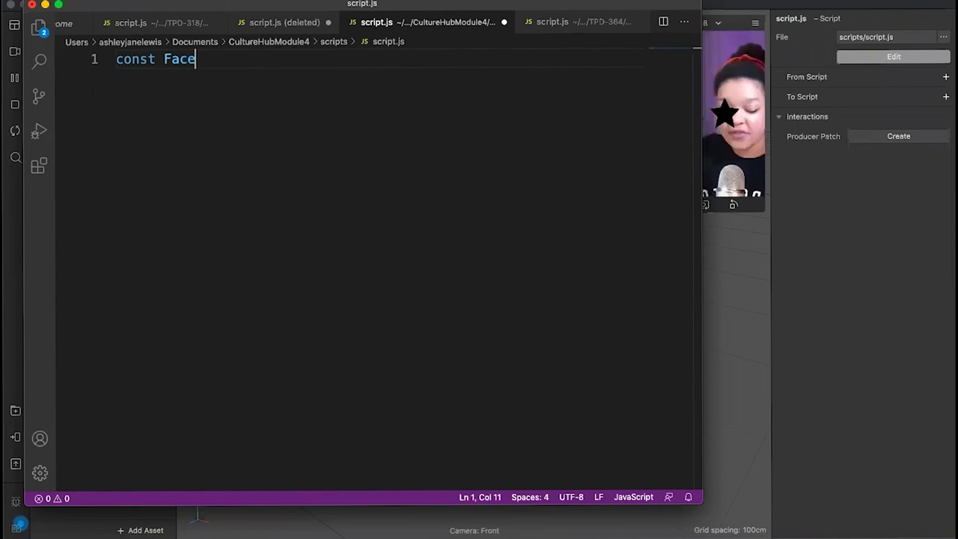
{"action": "type", "text": "Track"}
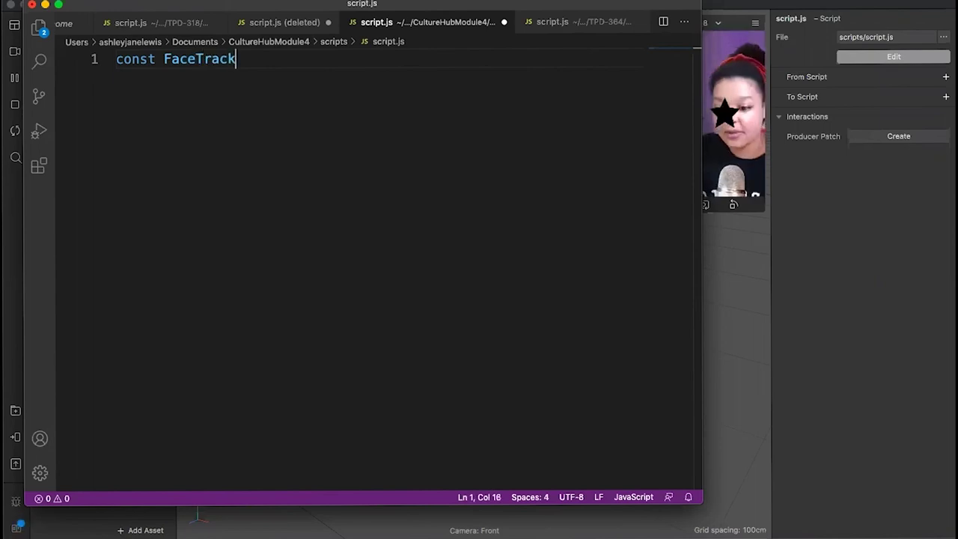
{"action": "type", "text": "ing = "}
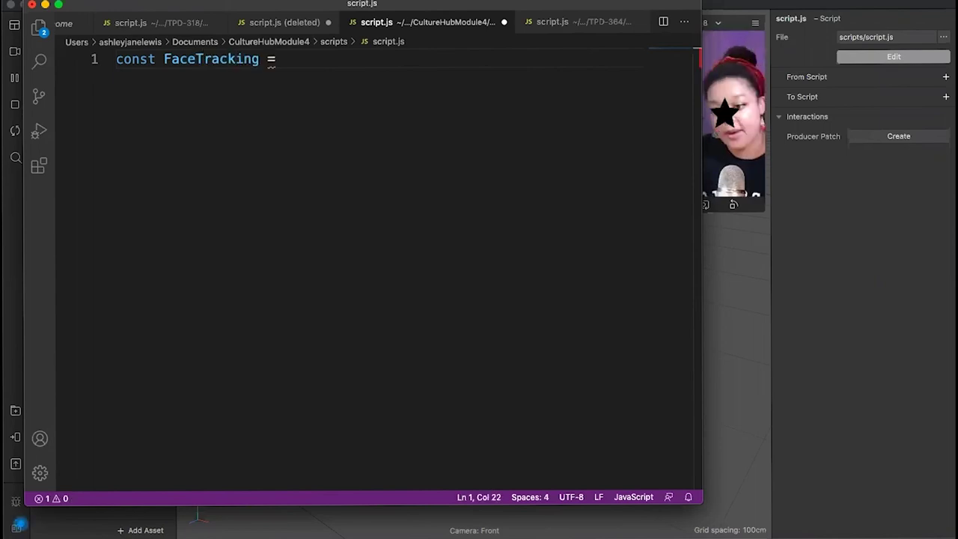
{"action": "type", "text": "requ"}
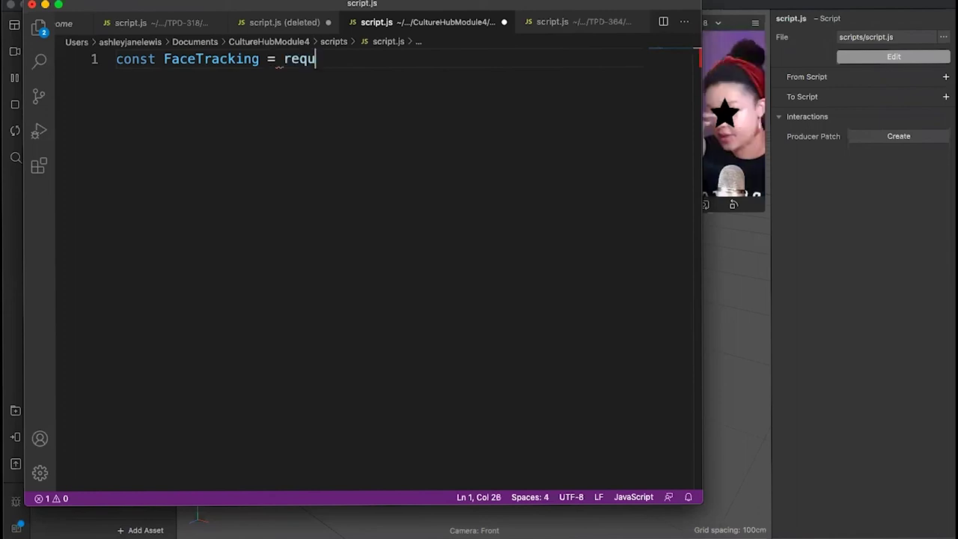
{"action": "type", "text": "ire('"}
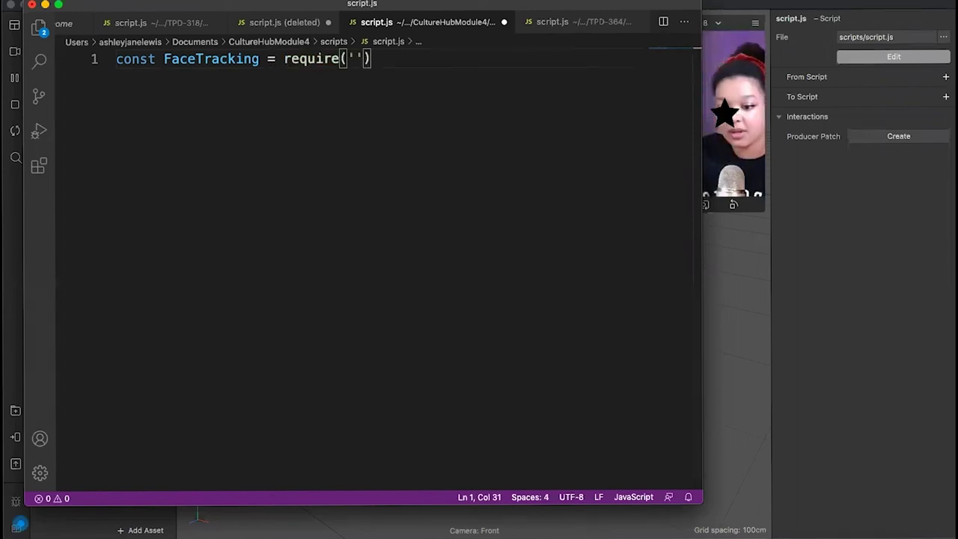
{"action": "type", "text": "FaceTa"}
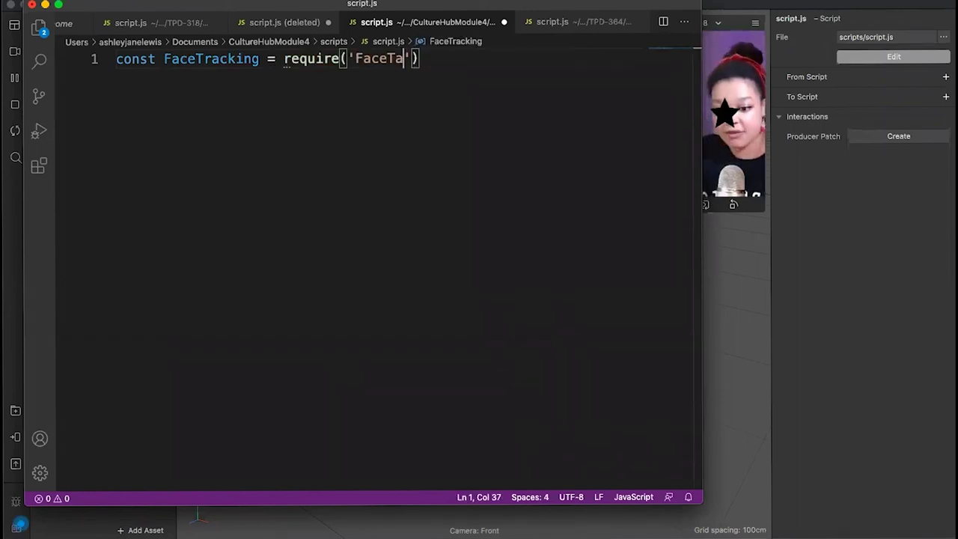
{"action": "type", "text": "racking"}
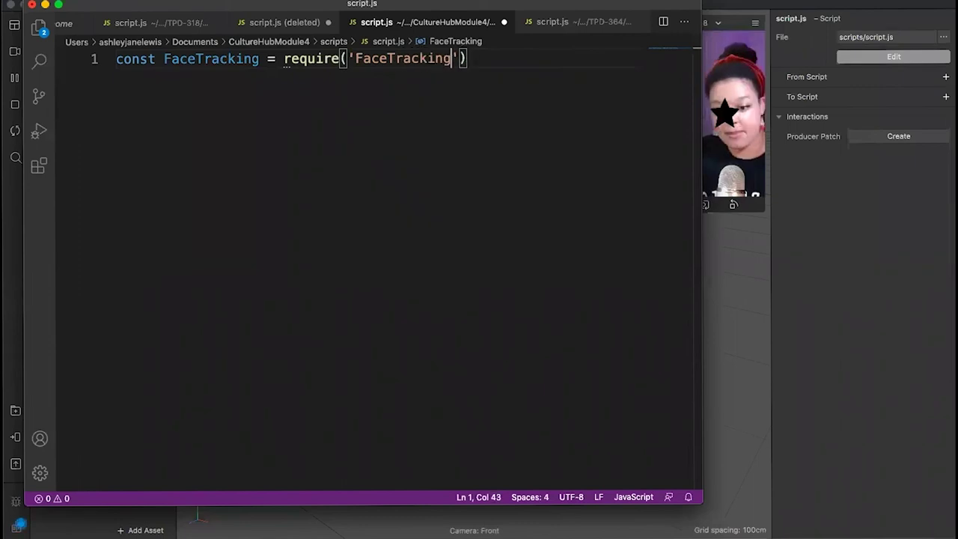
{"action": "type", "text": "');"}
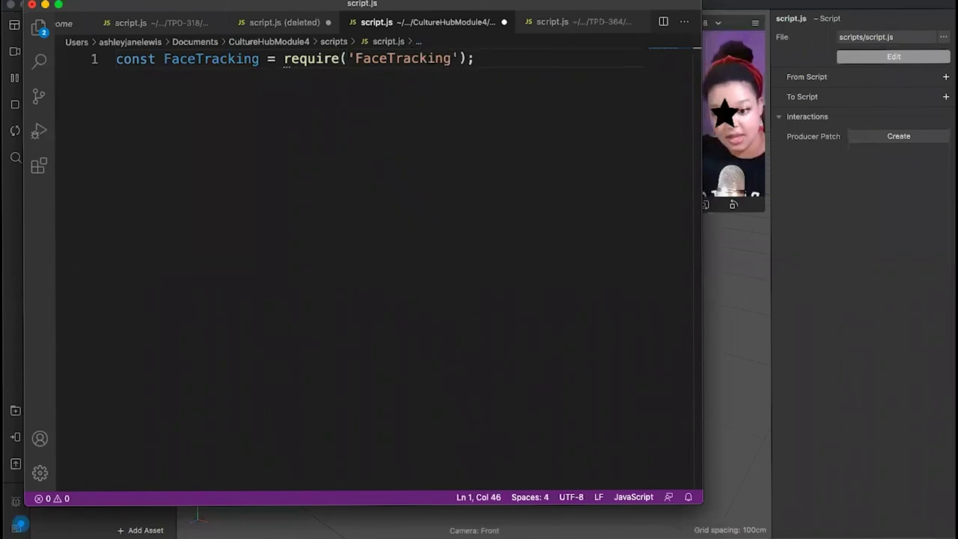
Insert two blank lines above the FaceTracking declaration
{"action": "left_click", "coordinate": [116, 59]}
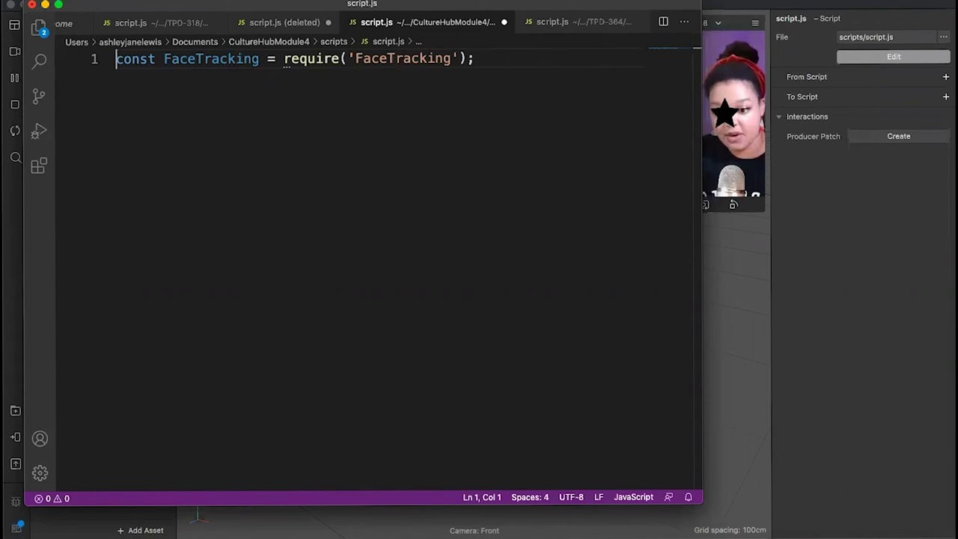
{"action": "key", "text": "Return"}
{"action": "key", "text": "Return"}
{"action": "left_click", "coordinate": [507, 93]}
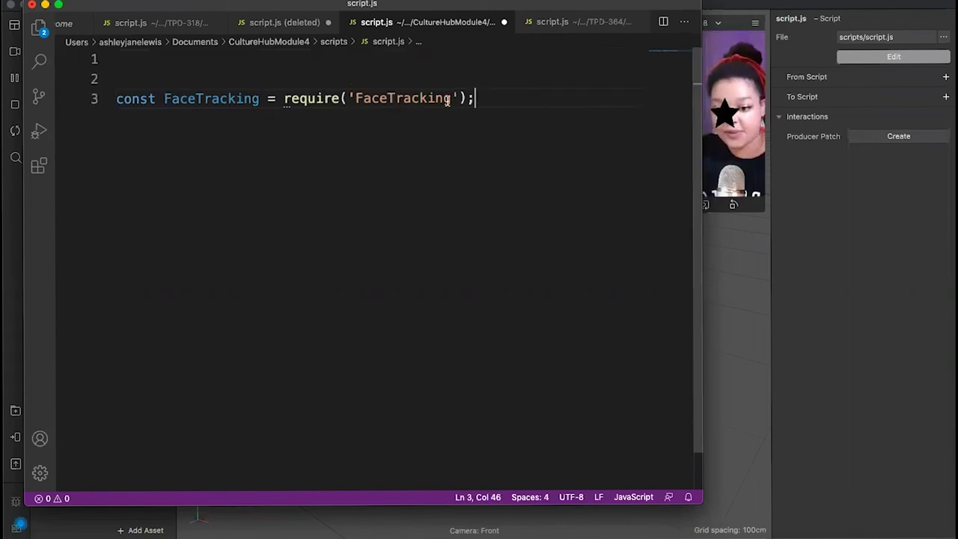
Declare the scene module below the FaceTracking line as const Scene = require('Scene'); and leave a blank line after it
{"action": "key", "text": "Return"}
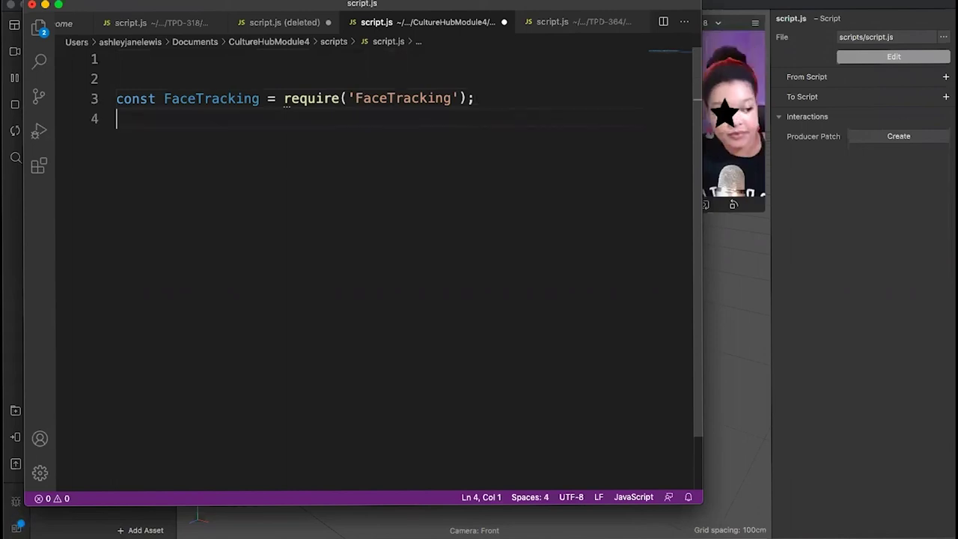
{"action": "type", "text": "const S"}
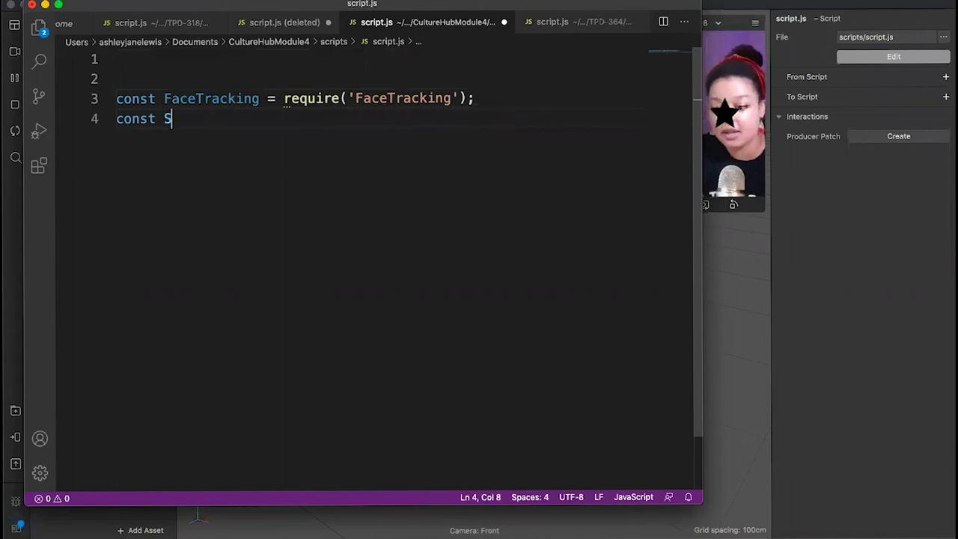
{"action": "type", "text": "cene = "}
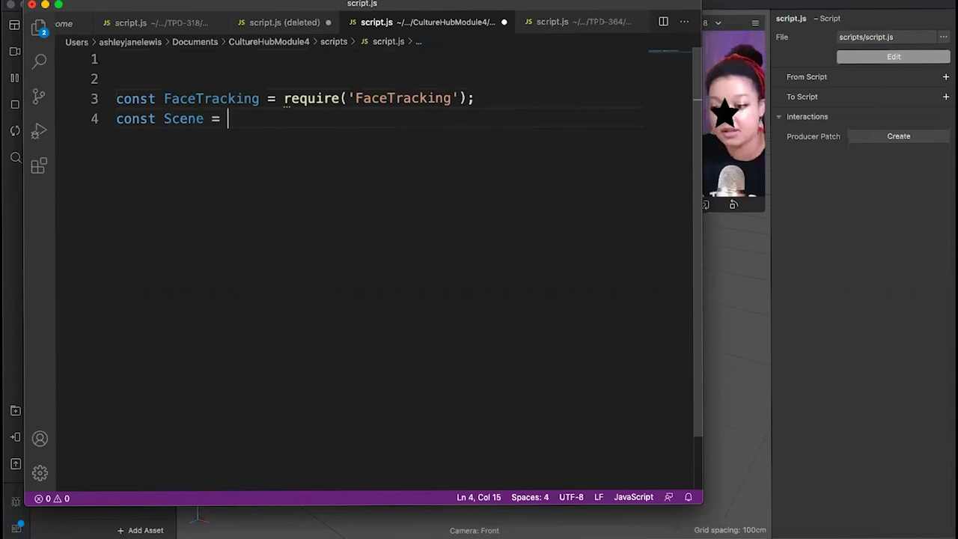
{"action": "type", "text": "require"}
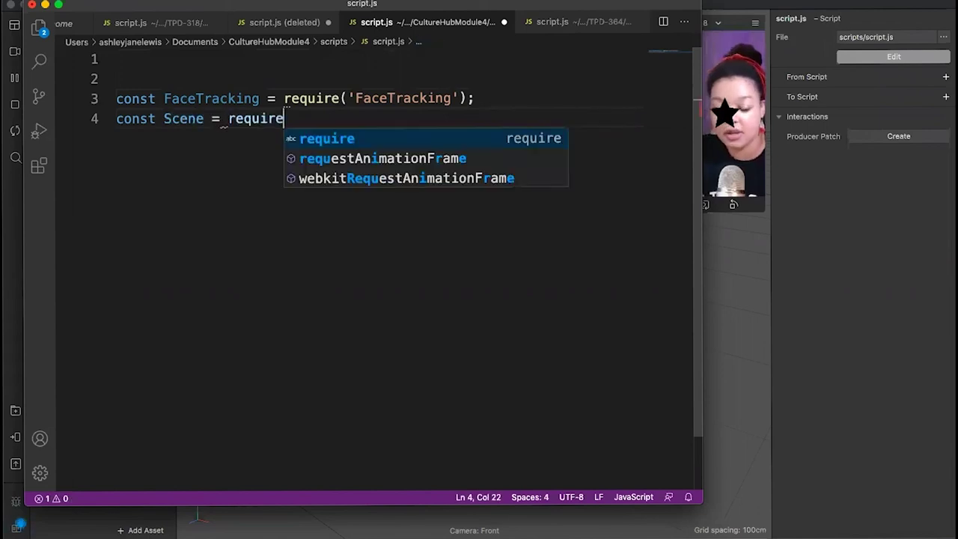
{"action": "type", "text": "('"}
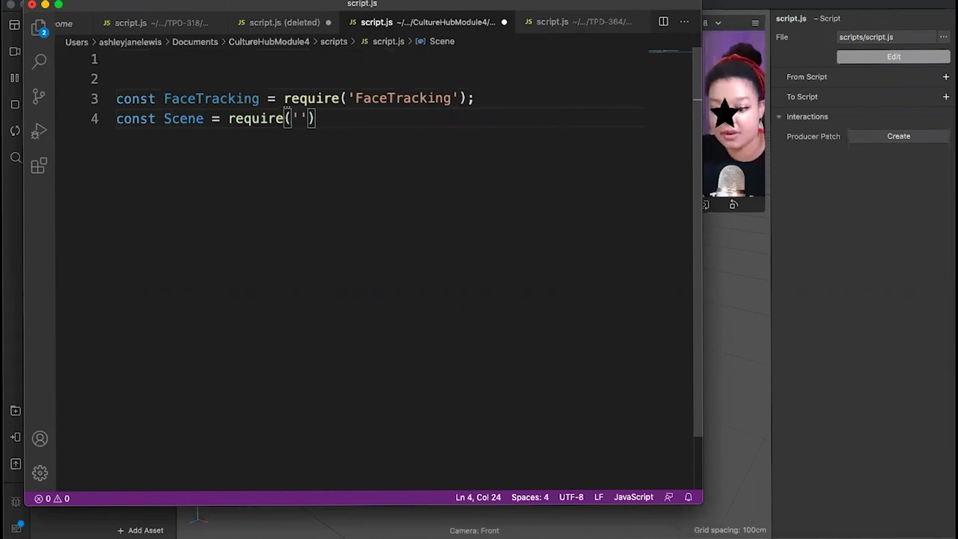
{"action": "type", "text": "Scene"}
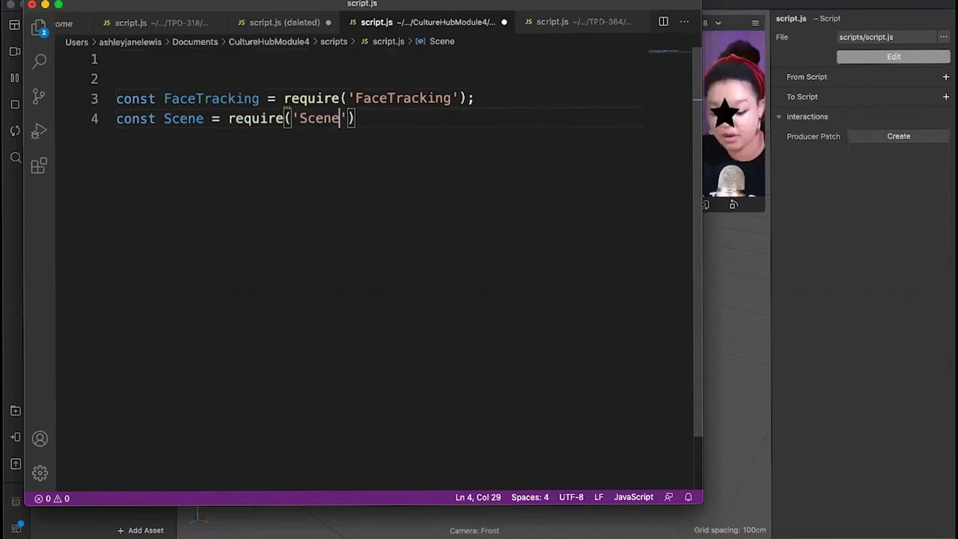
{"action": "type", "text": "');"}
{"action": "key", "text": "Return"}
{"action": "key", "text": "Return"}
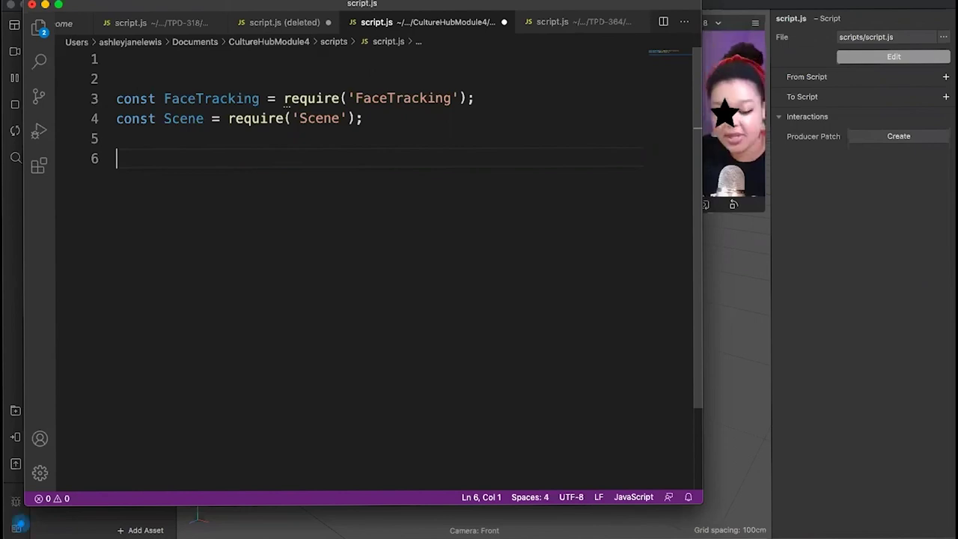
Write the object lookup Scene.root.FindFirst('plane') below the module declarations
{"action": "type", "text": "Sc"}
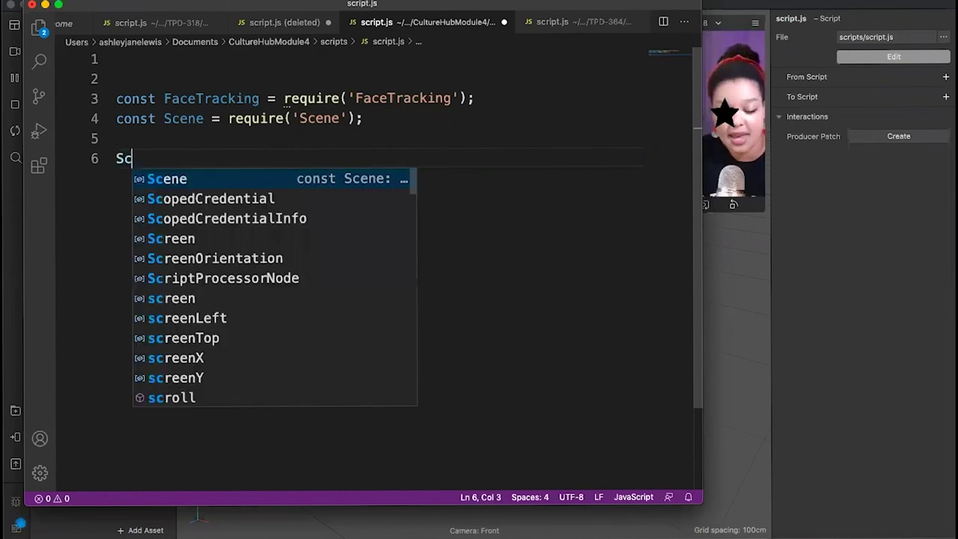
{"action": "type", "text": "ene."}
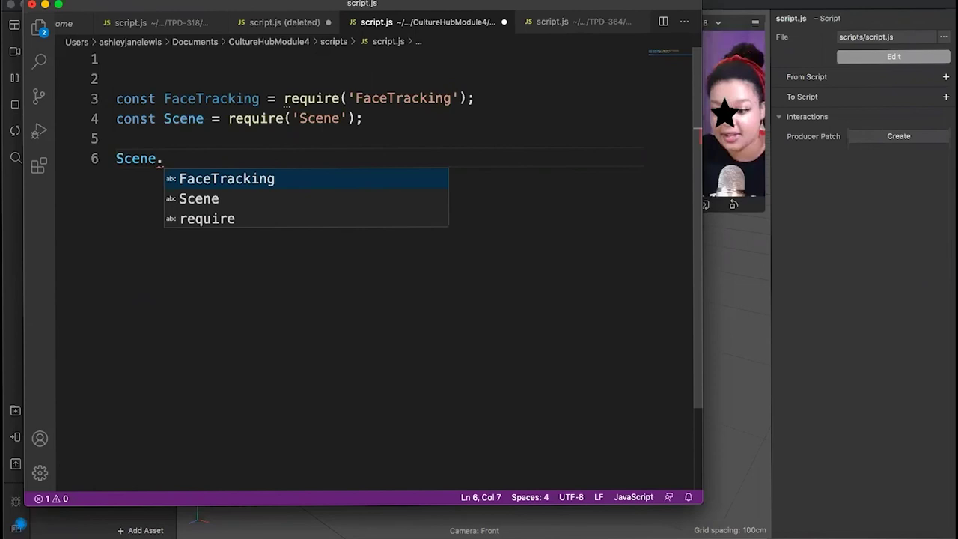
{"action": "type", "text": "root"}
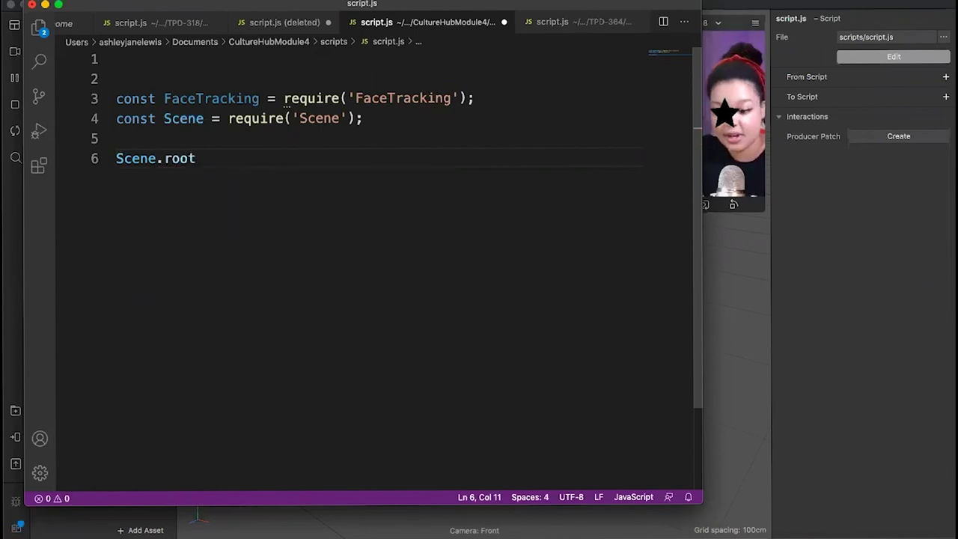
{"action": "type", "text": ".FindF"}
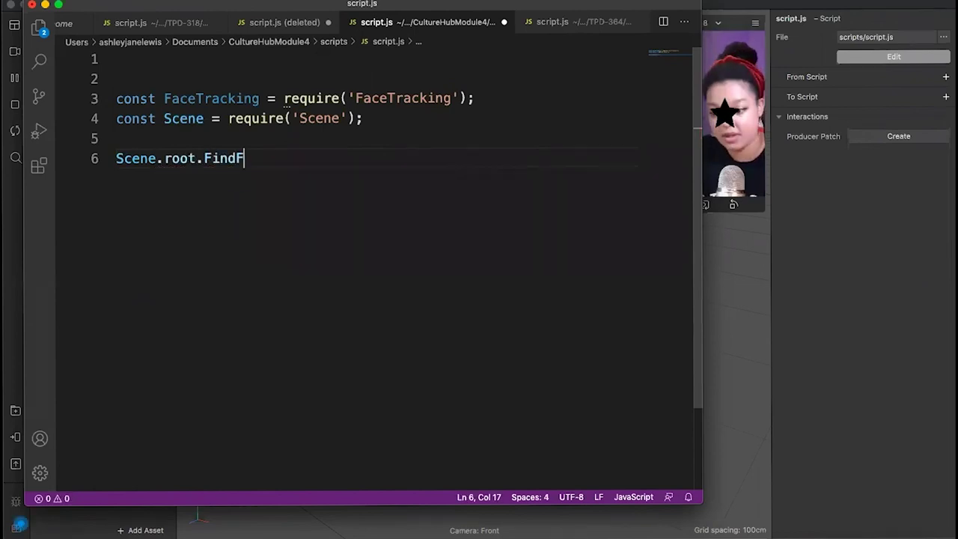
{"action": "type", "text": "irst("}
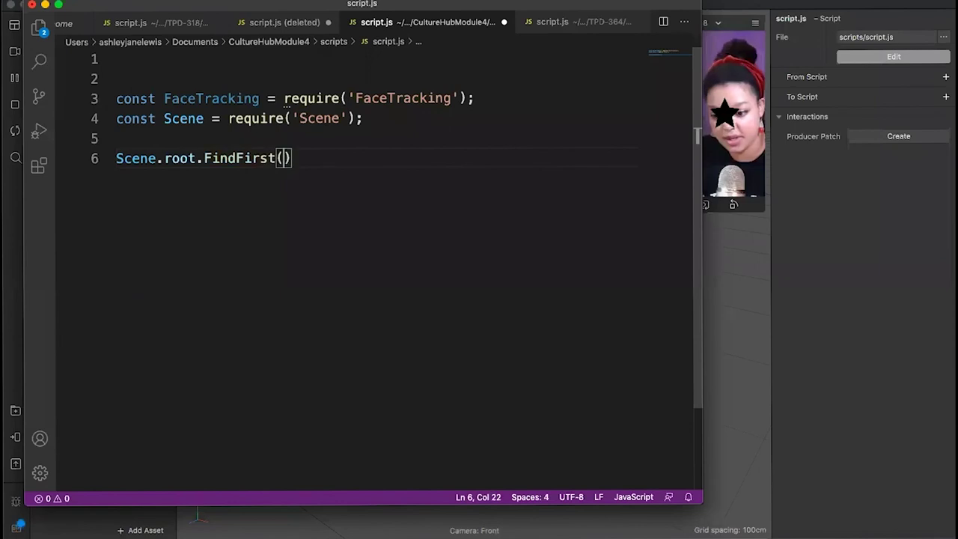
{"action": "type", "text": "'plna"}
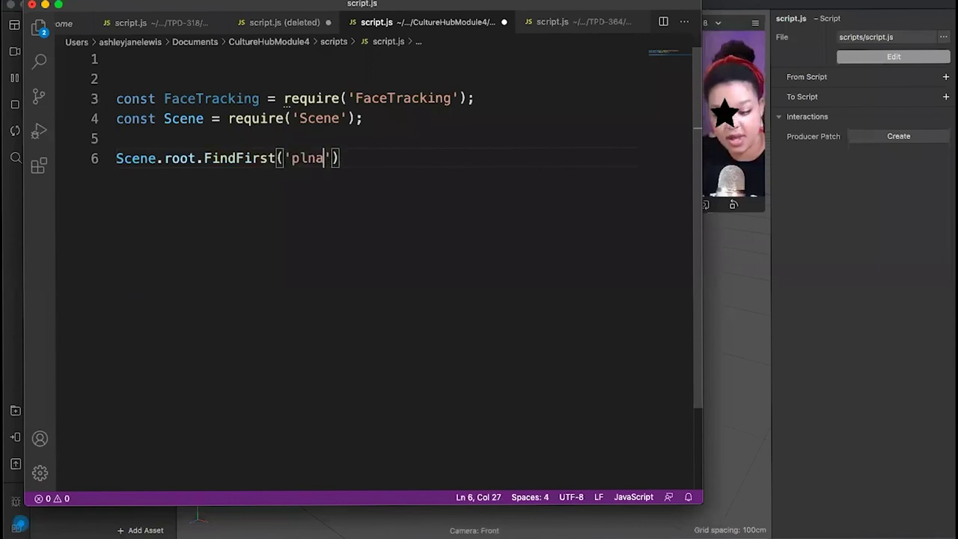
{"action": "key", "text": "BackSpace"}
{"action": "key", "text": "BackSpace"}
{"action": "type", "text": "ane"}
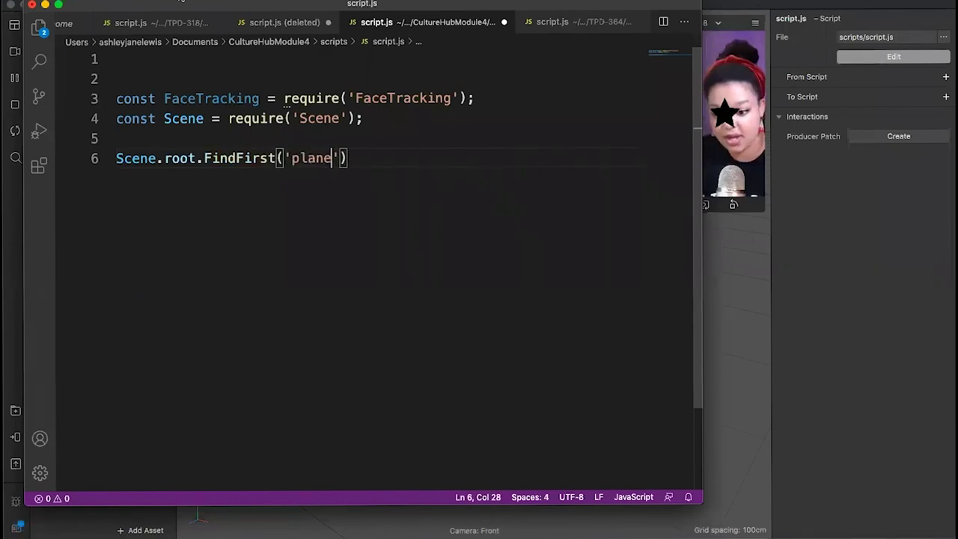
Uncover the scene's object list to check the plane's name and complete the FindFirst argument as 'plane0'
{"action": "left_click_drag", "start_coordinate": [171, 6], "coordinate": [566, 7]}
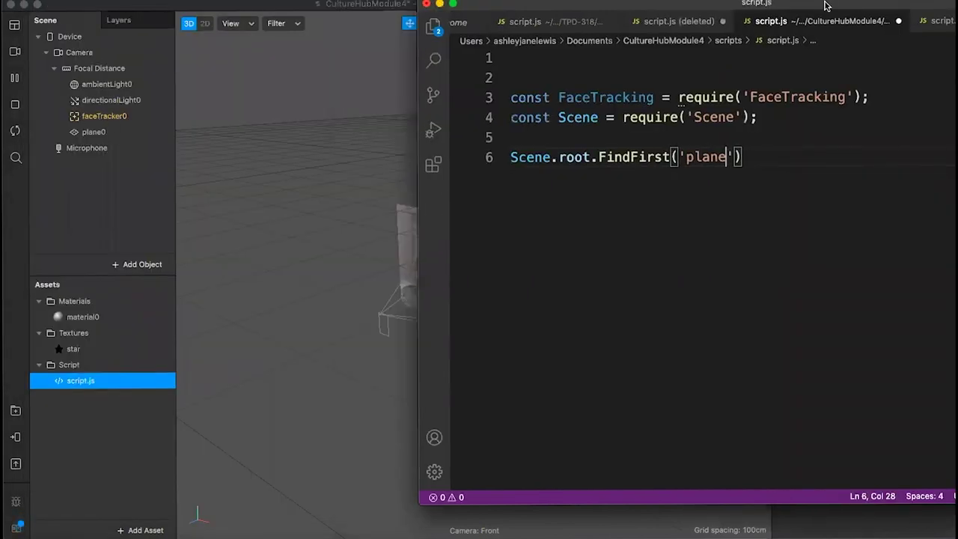
{"action": "left_click_drag", "start_coordinate": [756, 3], "coordinate": [469, 3]}
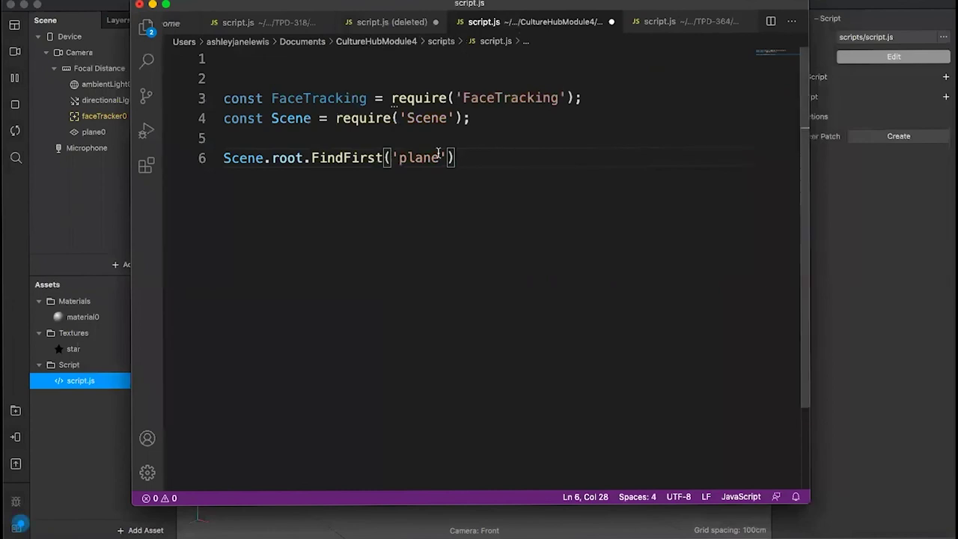
{"action": "type", "text": "0"}
{"action": "key", "text": "Right"}
{"action": "key", "text": "Right"}
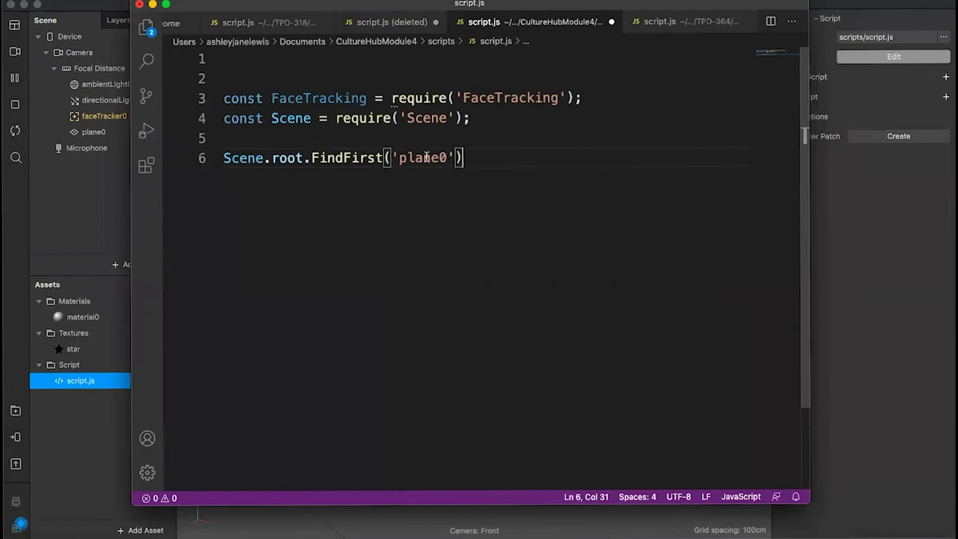
Insert a line above the FindFirst lookup and begin an async function expression there with (async function
{"action": "key", "text": "super+shift+Return"}
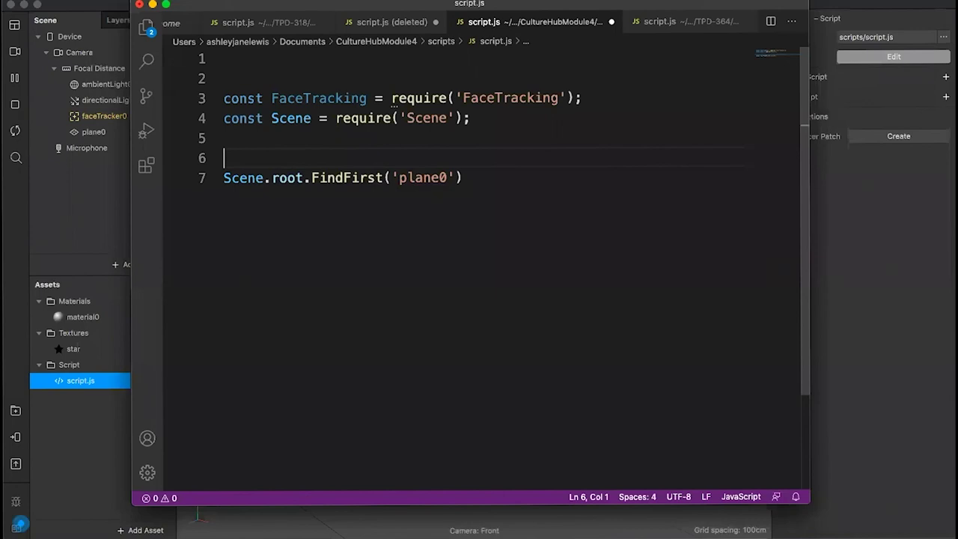
{"action": "type", "text": "asyn"}
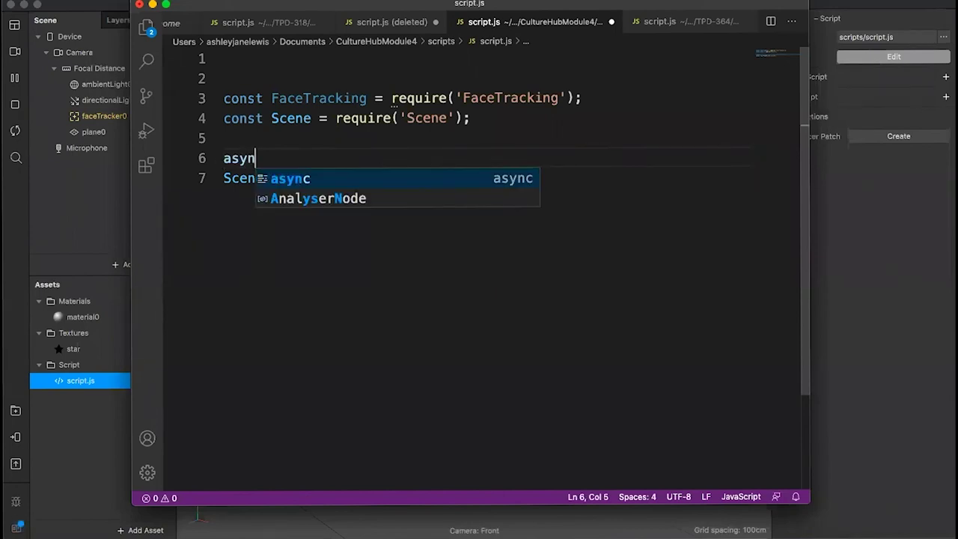
{"action": "key", "text": "BackSpace"}
{"action": "key", "text": "BackSpace"}
{"action": "key", "text": "BackSpace"}
{"action": "key", "text": "BackSpace"}
{"action": "type", "text": "(asyn"}
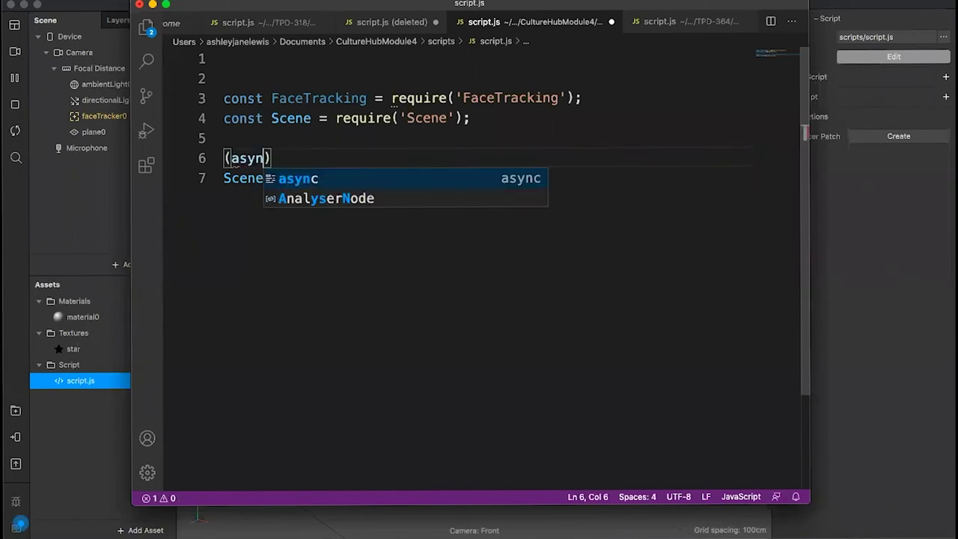
{"action": "type", "text": "c"}
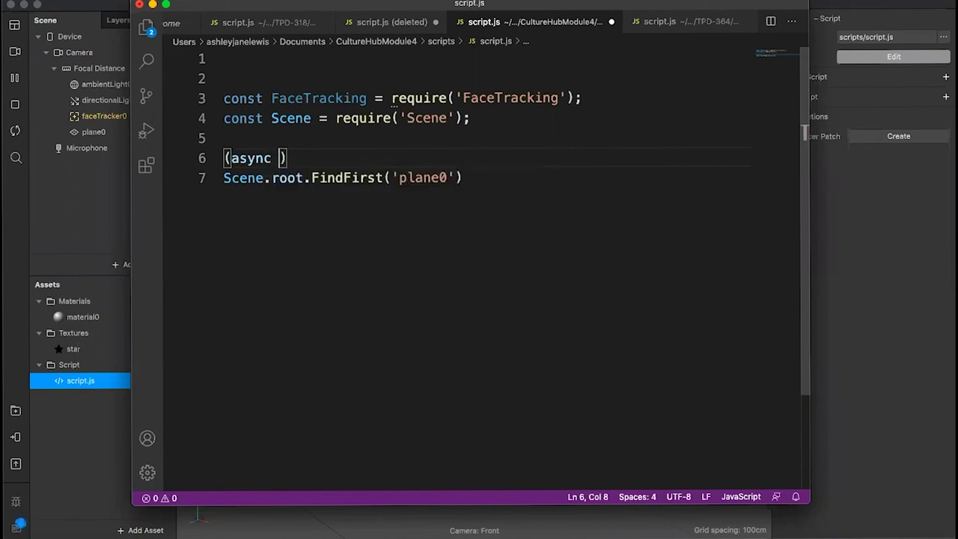
{"action": "type", "text": " function"}
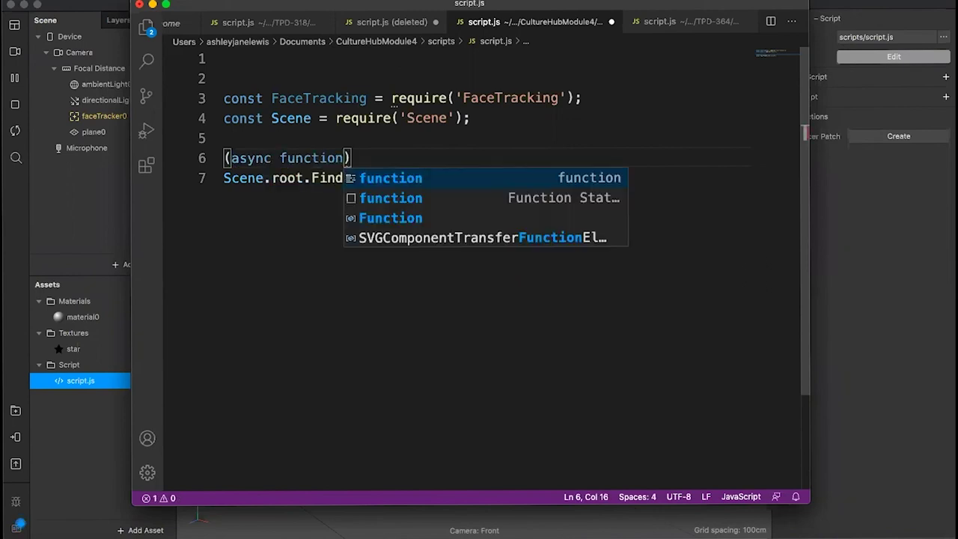
Complete the function header as (async function() { without closing brackets and add two new lines beneath it
{"action": "key", "text": "Right"}
{"action": "key", "text": "Right"}
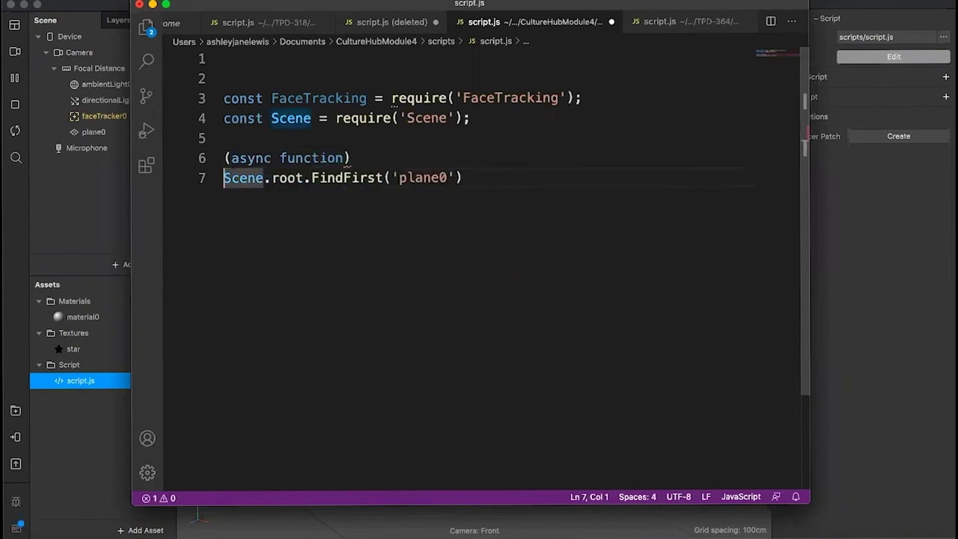
{"action": "left_click", "coordinate": [346, 159]}
{"action": "type", "text": "("}
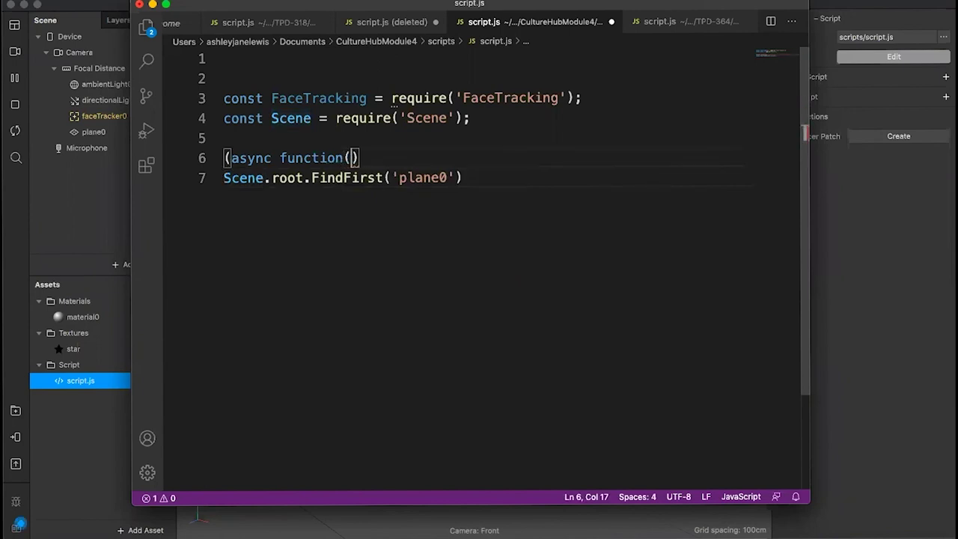
{"action": "key", "text": "BackSpace"}
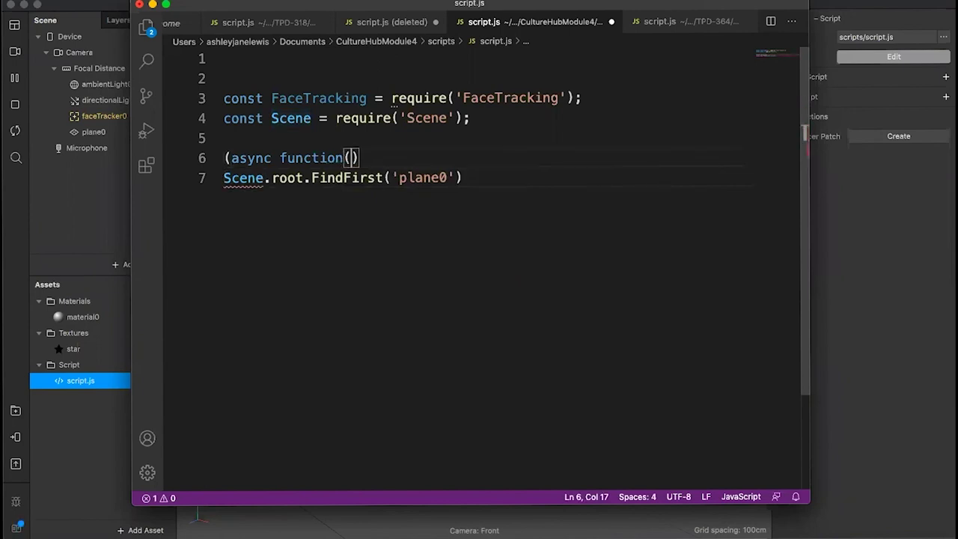
{"action": "type", "text": ") {"}
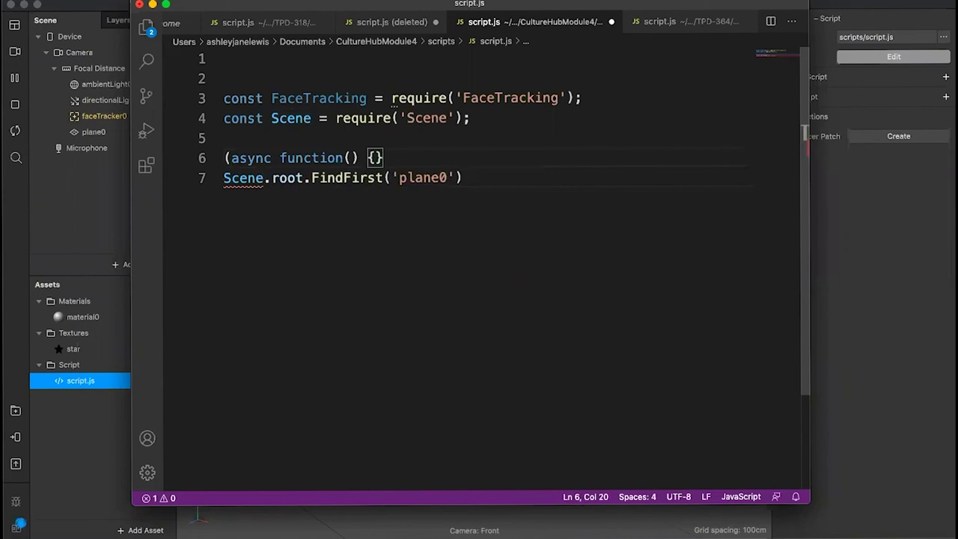
{"action": "key", "text": "Delete"}
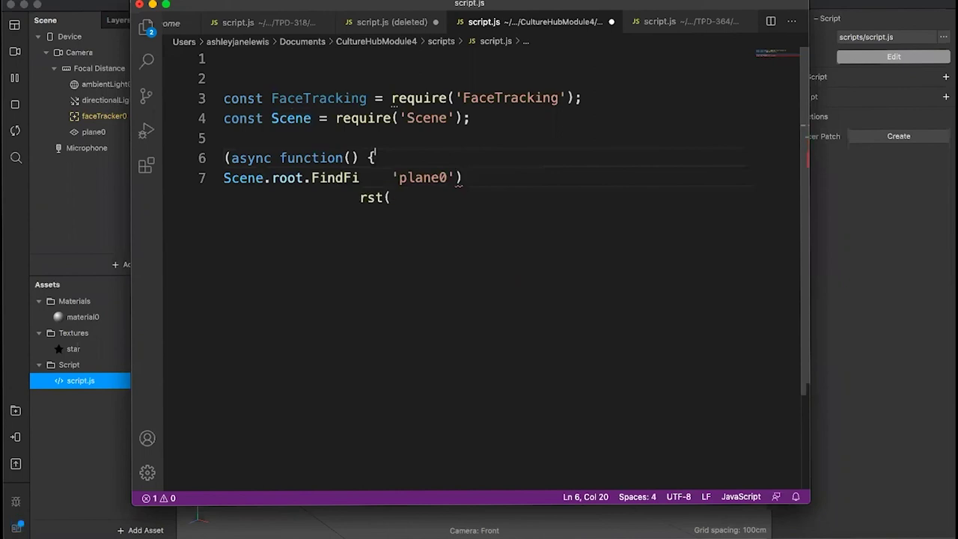
{"action": "key", "text": "Return"}
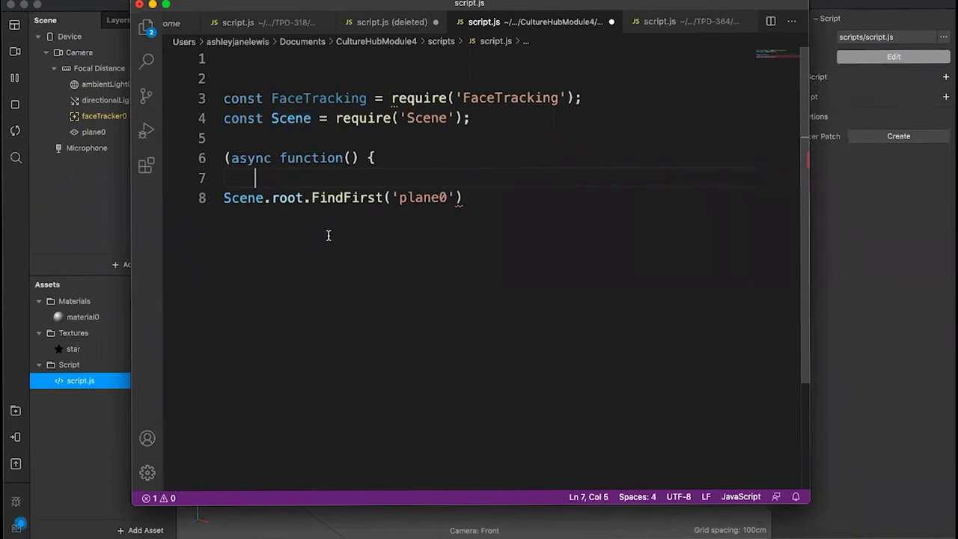
{"action": "key", "text": "Return"}
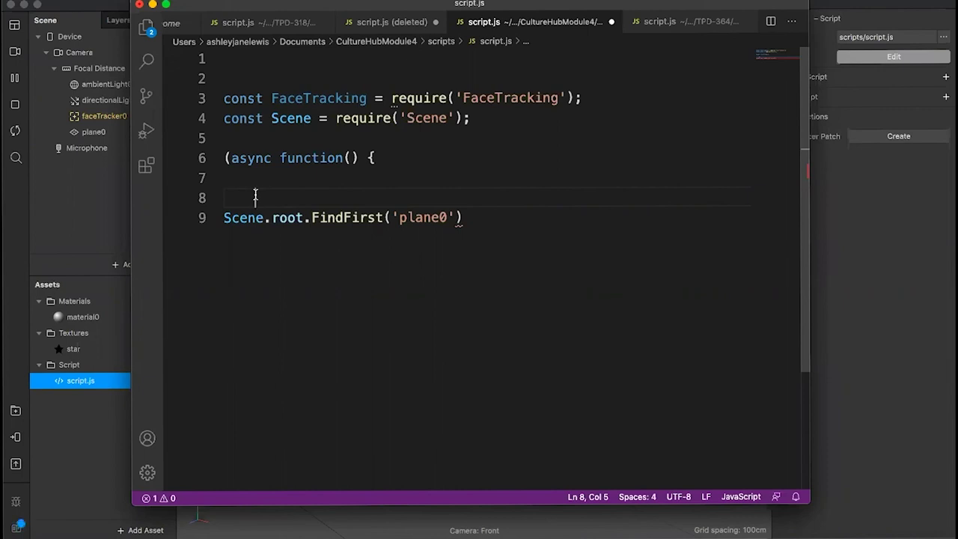
Begin the destructured declaration const [plane] = inside the async function
{"action": "type", "text": "co"}
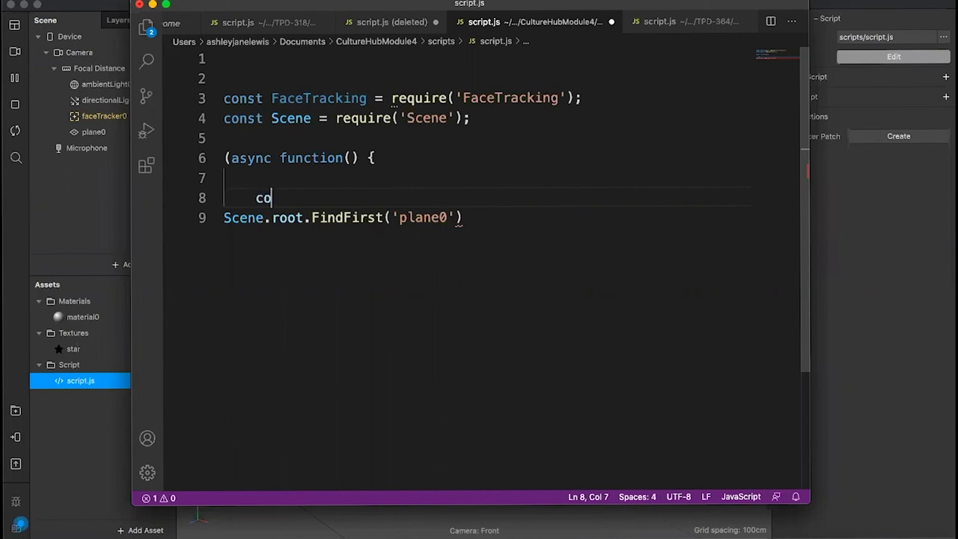
{"action": "type", "text": "nst "}
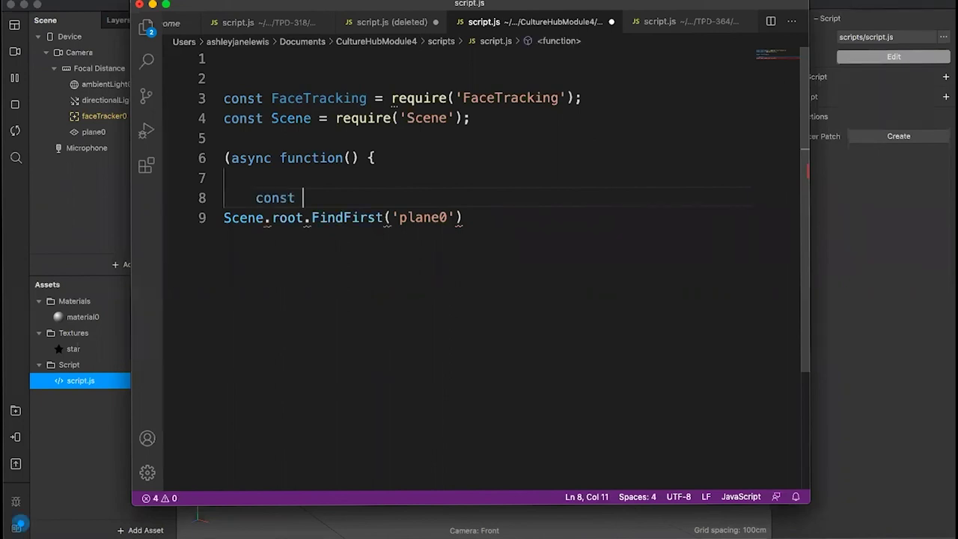
{"action": "type", "text": "[pnae"}
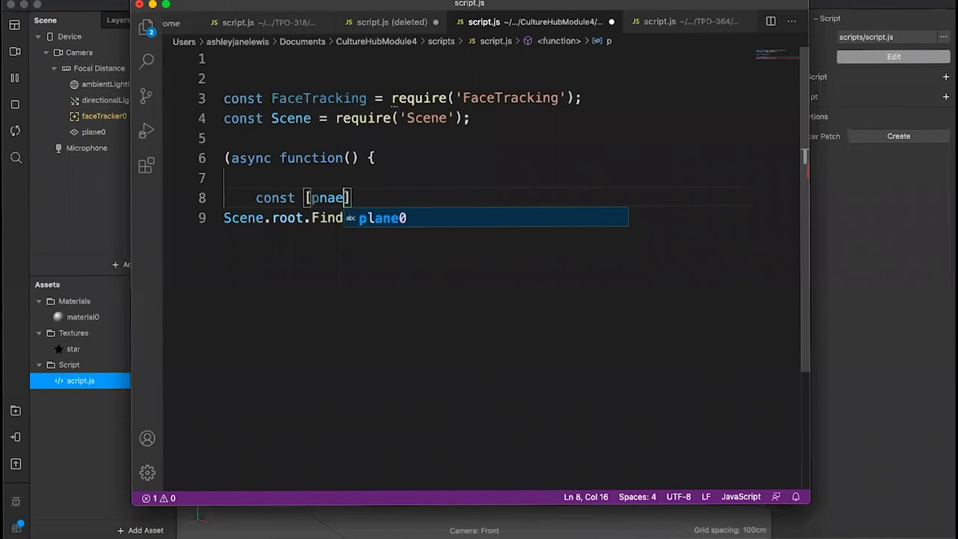
{"action": "key", "text": "BackSpace"}
{"action": "key", "text": "BackSpace"}
{"action": "key", "text": "BackSpace"}
{"action": "type", "text": "lane"}
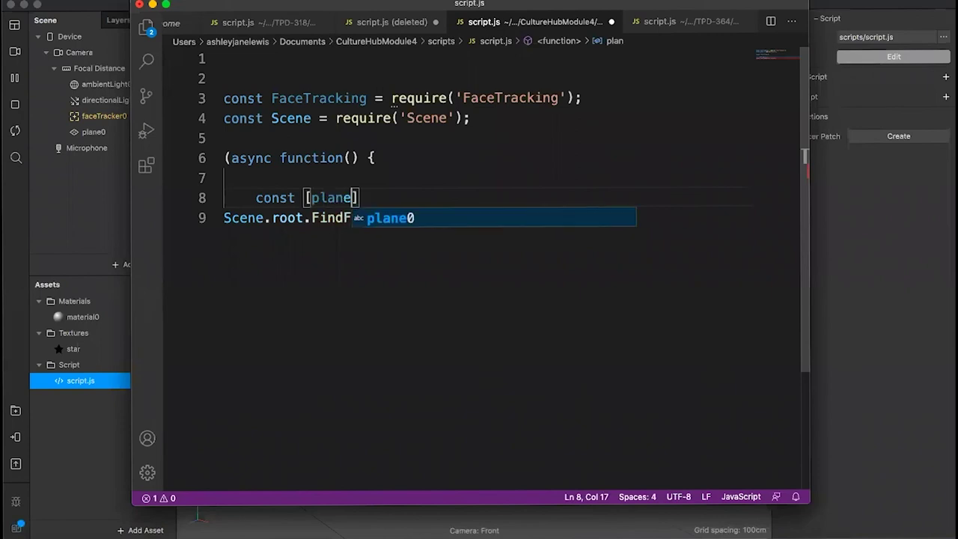
{"action": "type", "text": "] ="}
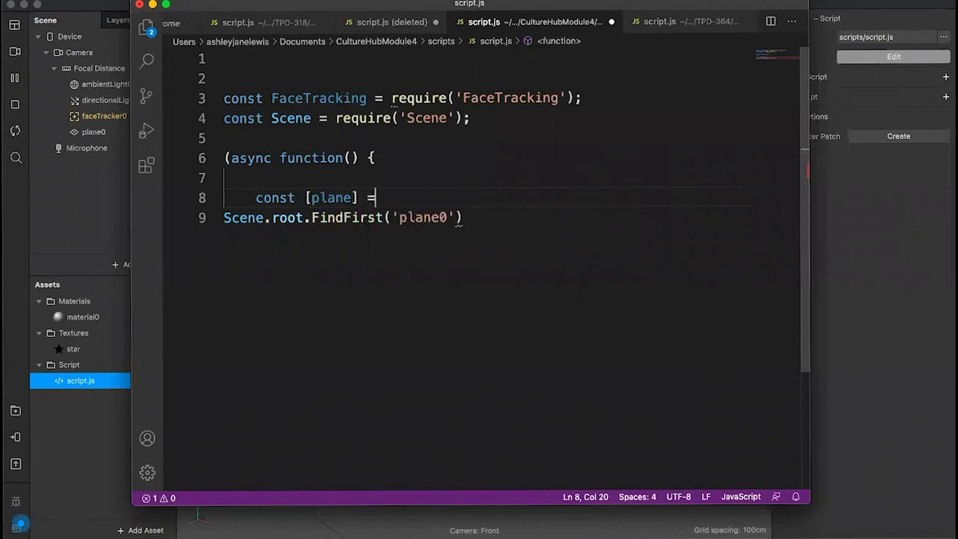
Assign the plane constant the awaited call await Promise.all
{"action": "type", "text": " await "}
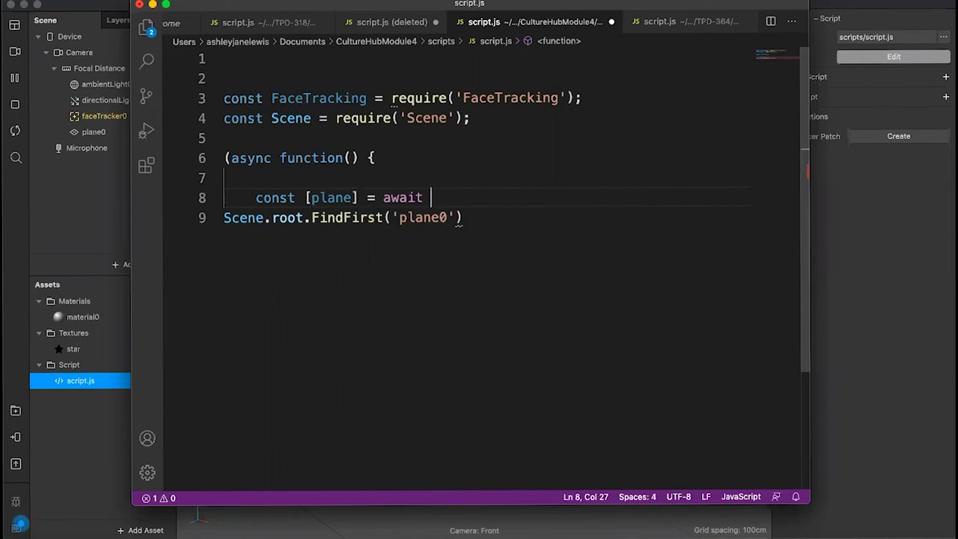
{"action": "type", "text": "Prami"}
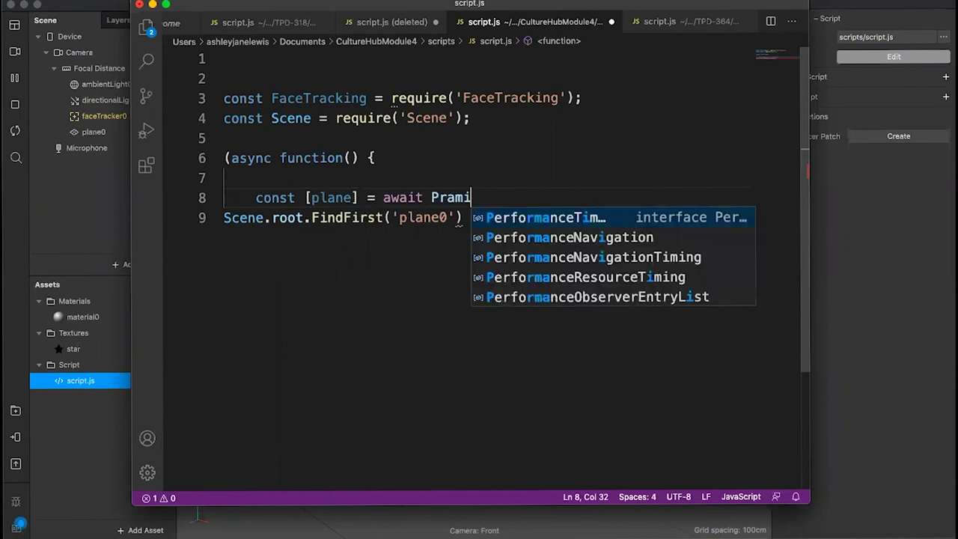
{"action": "key", "text": "BackSpace"}
{"action": "key", "text": "BackSpace"}
{"action": "key", "text": "BackSpace"}
{"action": "key", "text": "BackSpace"}
{"action": "type", "text": "o"}
{"action": "key", "text": "BackSpace"}
{"action": "type", "text": "romise"}
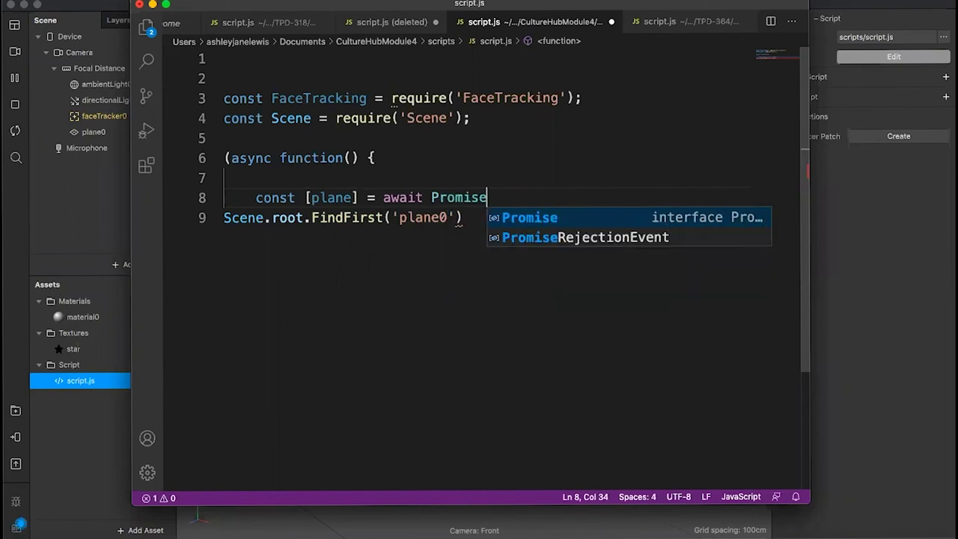
{"action": "type", "text": ".all"}
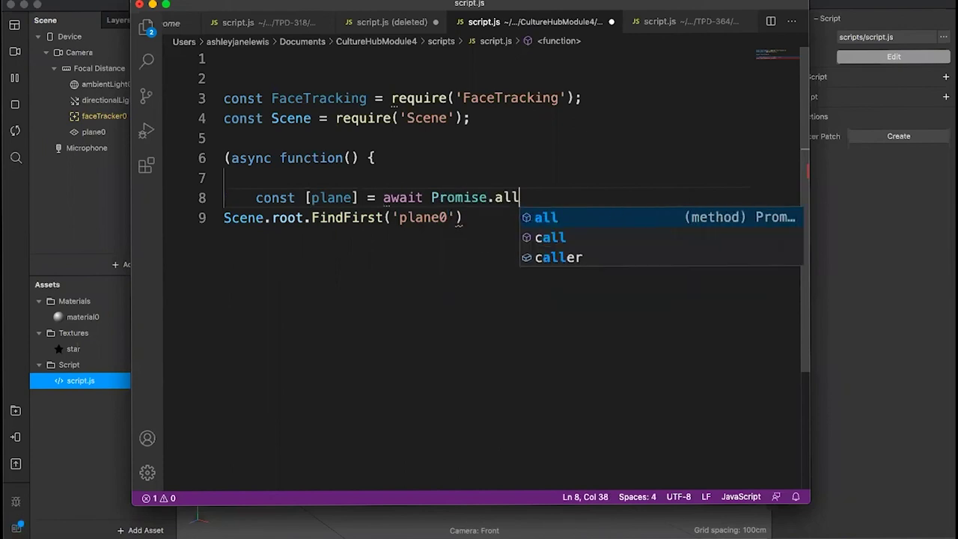
Open the Promise.all argument list with ( [ and remove the automatically added closing brackets
{"action": "key", "text": "ctrl+shift+space"}
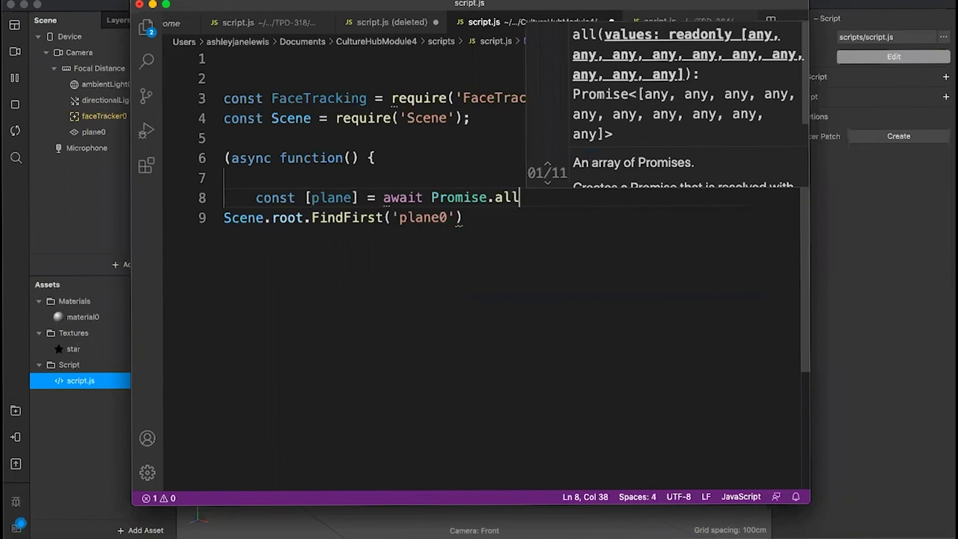
{"action": "type", "text": "("}
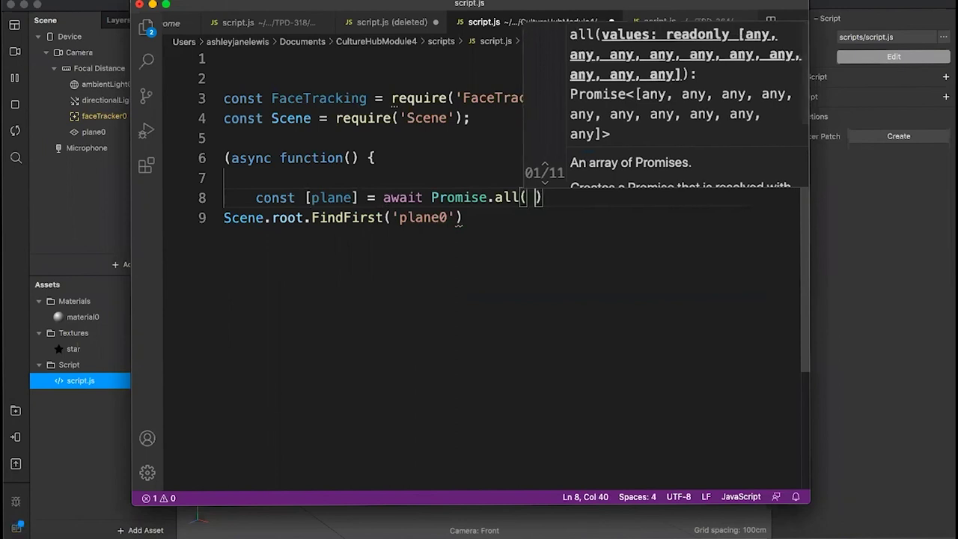
{"action": "type", "text": " ["}
{"action": "key", "text": "BackSpace"}
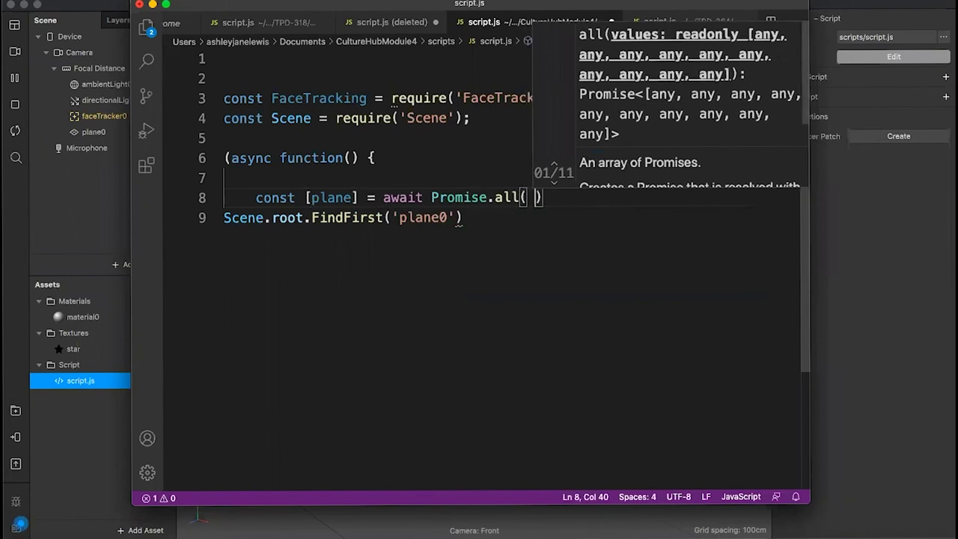
{"action": "type", "text": "["}
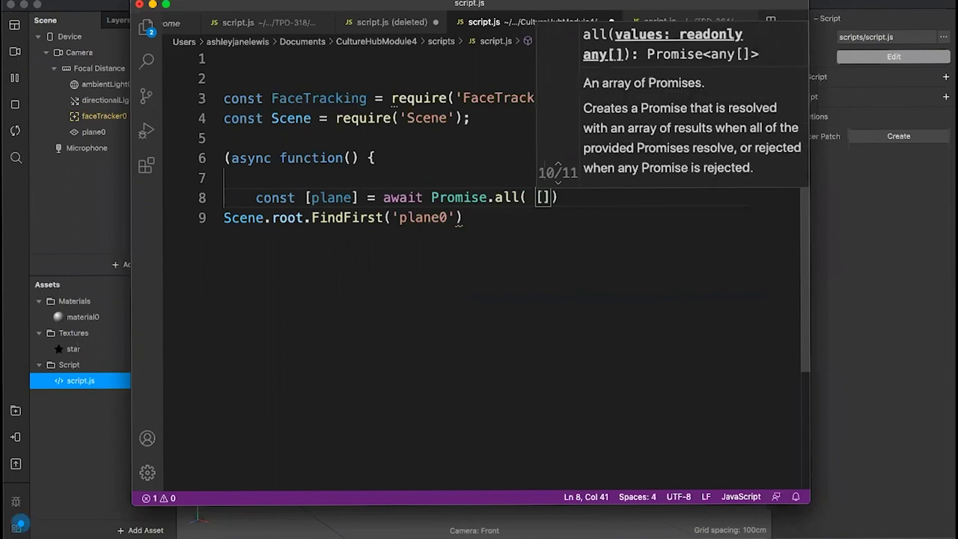
{"action": "type", "text": "])"}
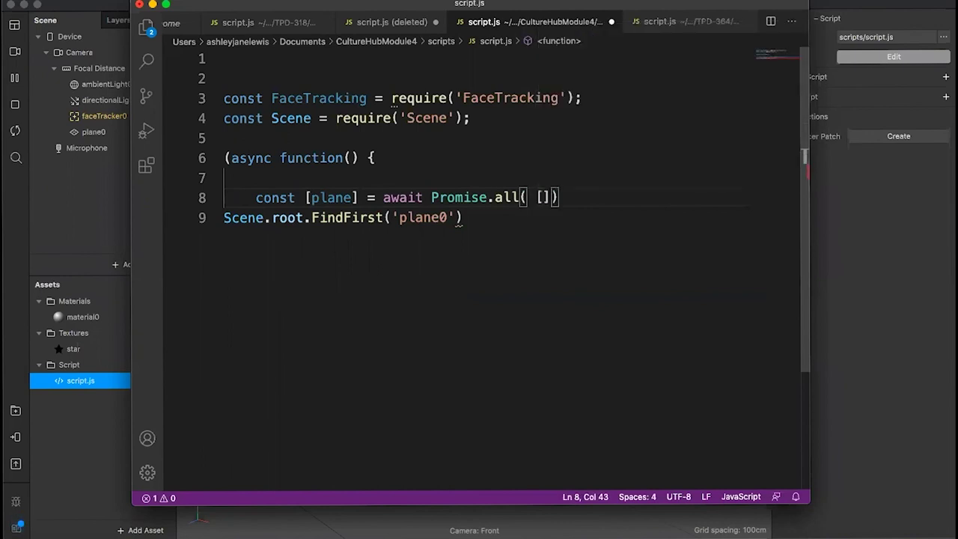
{"action": "key", "text": "BackSpace"}
{"action": "key", "text": "BackSpace"}
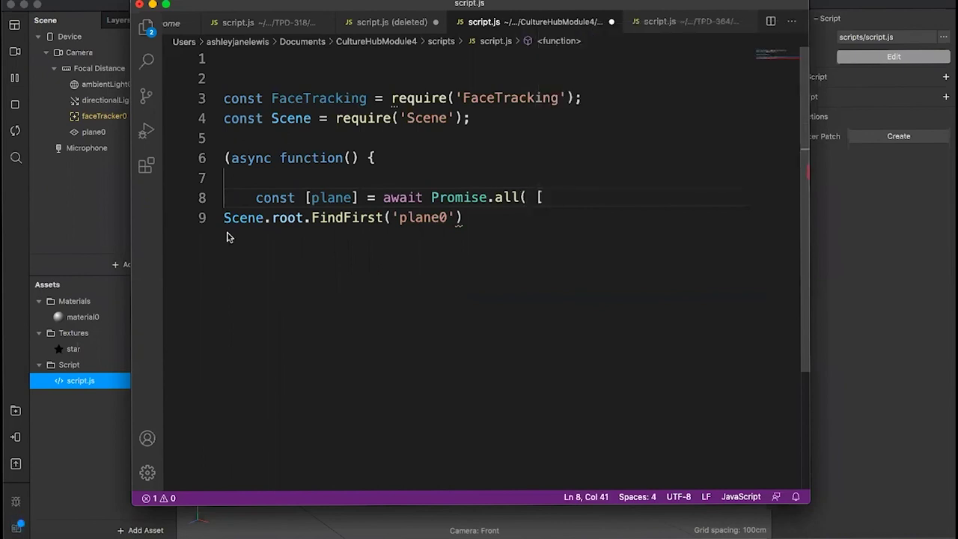
{"action": "key", "text": "BackSpace"}
Close the Promise.all array and call with an indented ]); on a new line below the FindFirst lookup
{"action": "key", "text": "Return"}
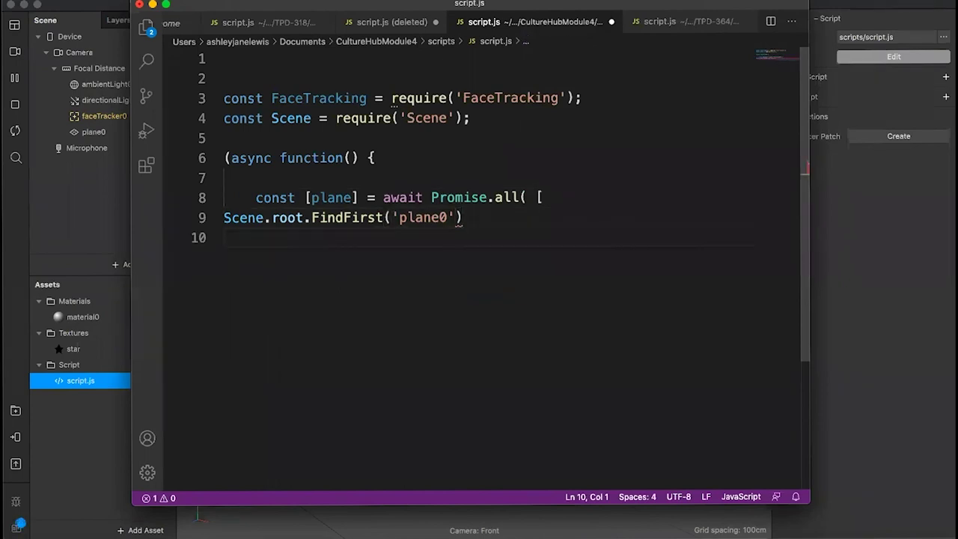
{"action": "key", "text": "Tab"}
{"action": "type", "text": "]"}
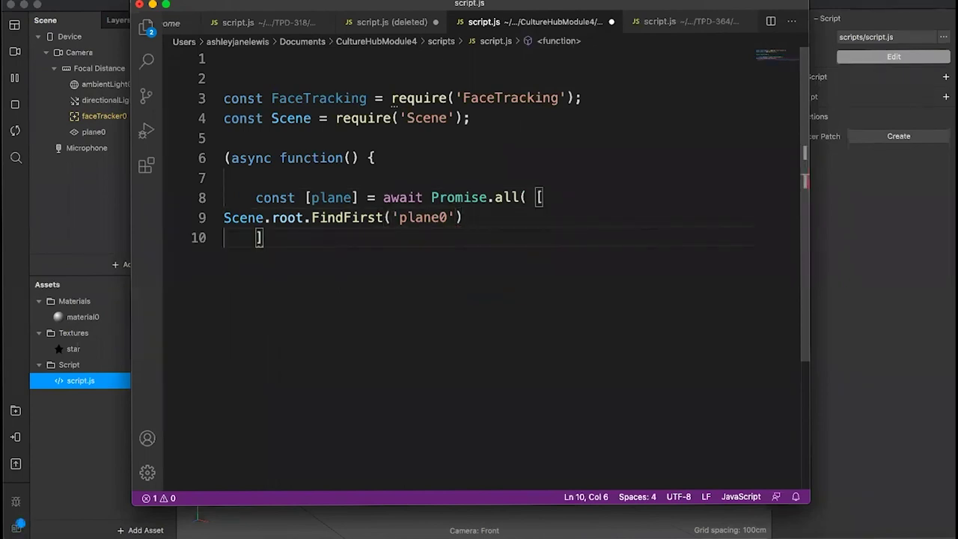
{"action": "type", "text": ");"}
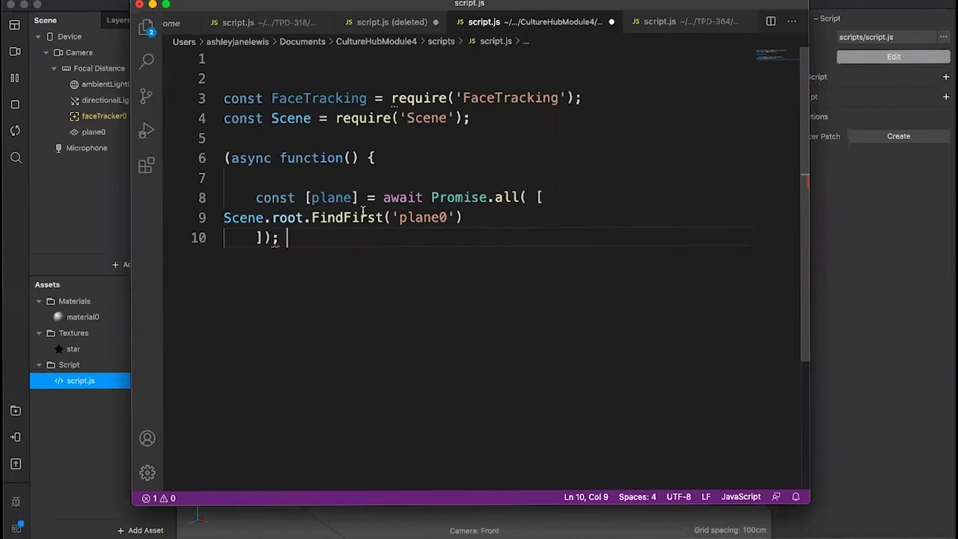
Remove the space before the opening bracket in Promise.all([ and delete the blank line under the async function header
{"action": "left_click", "coordinate": [533, 198]}
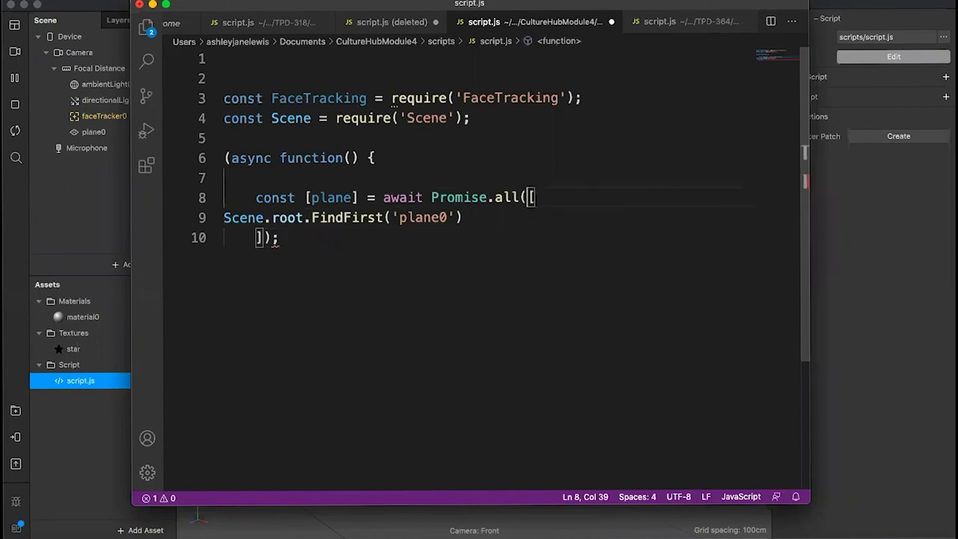
{"action": "left_click", "coordinate": [487, 290]}
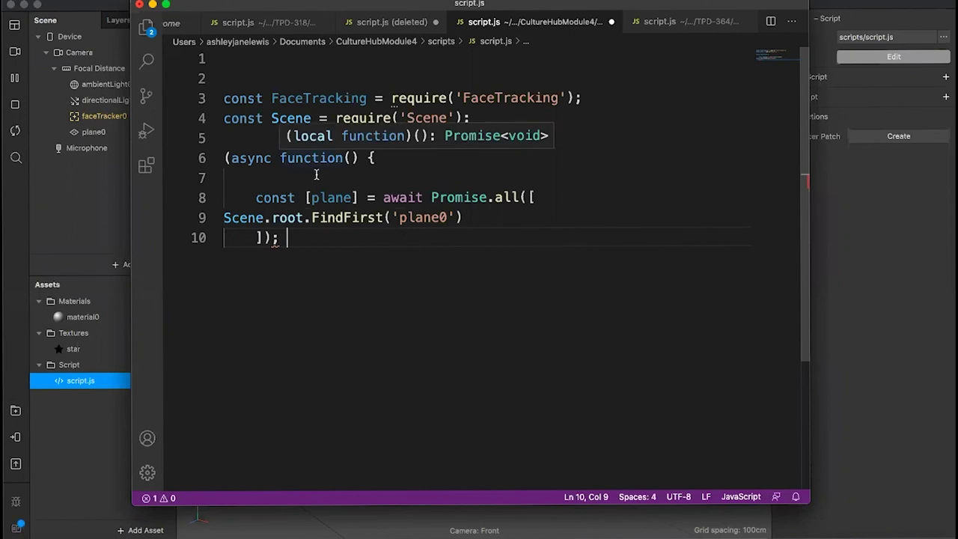
{"action": "key", "text": "Up"}
{"action": "key", "text": "Up"}
{"action": "key", "text": "Up"}
{"action": "key", "text": "BackSpace"}
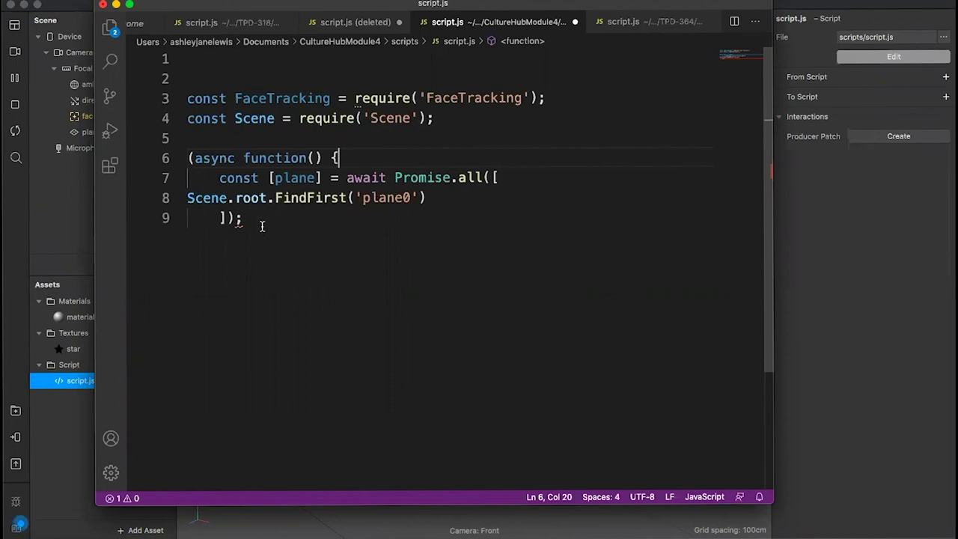
Declare const face = FaceTracking.face(0); below the Promise.all block, leaving a blank line between them
{"action": "left_click", "coordinate": [262, 226]}
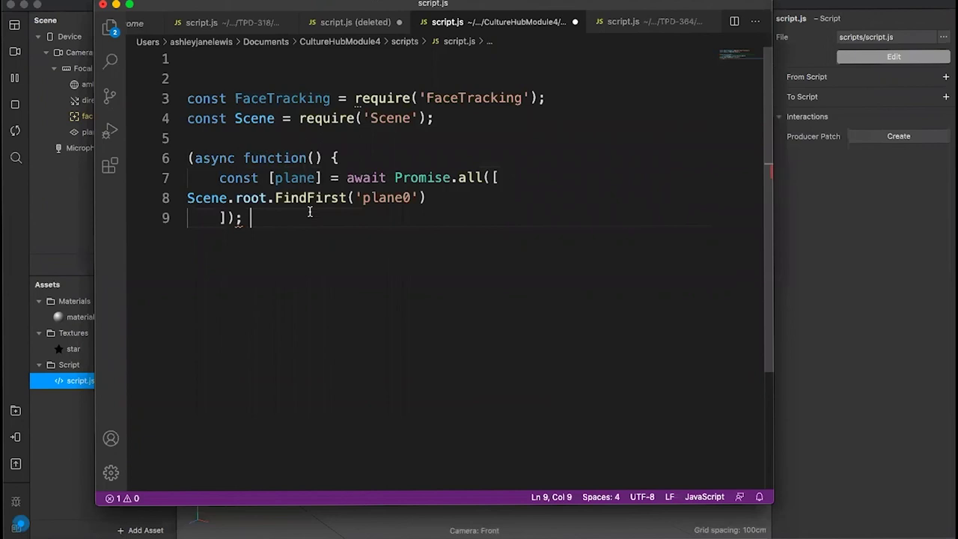
{"action": "key", "text": "Return"}
{"action": "key", "text": "Return"}
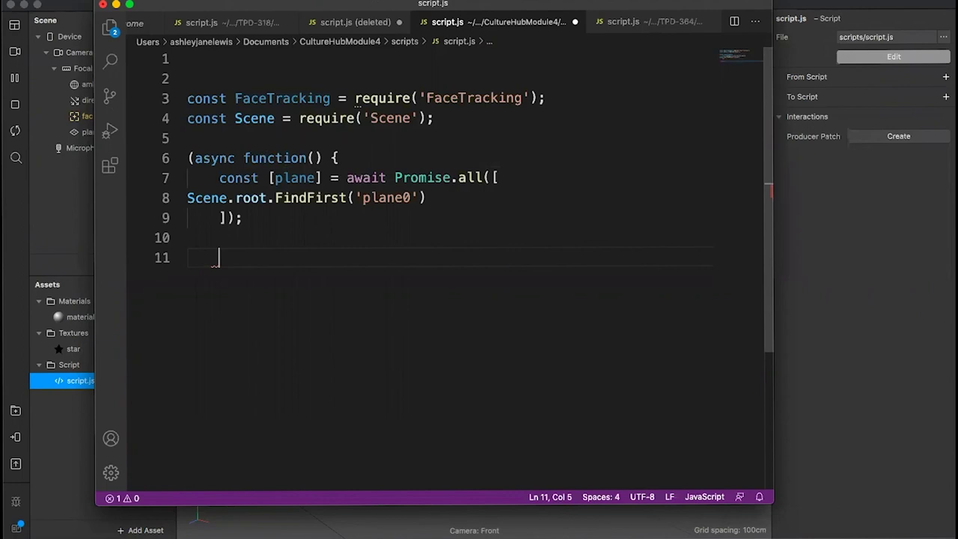
{"action": "type", "text": "const "}
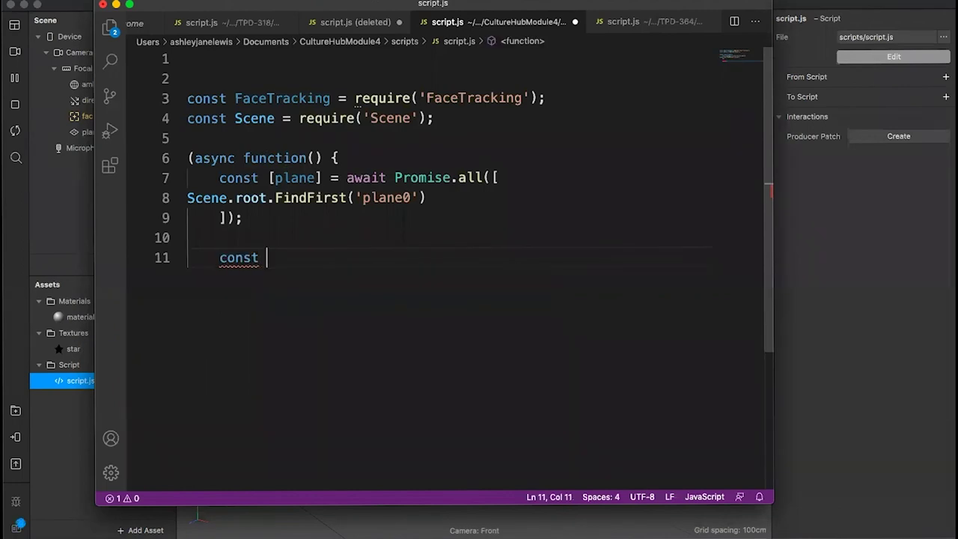
{"action": "type", "text": "face = "}
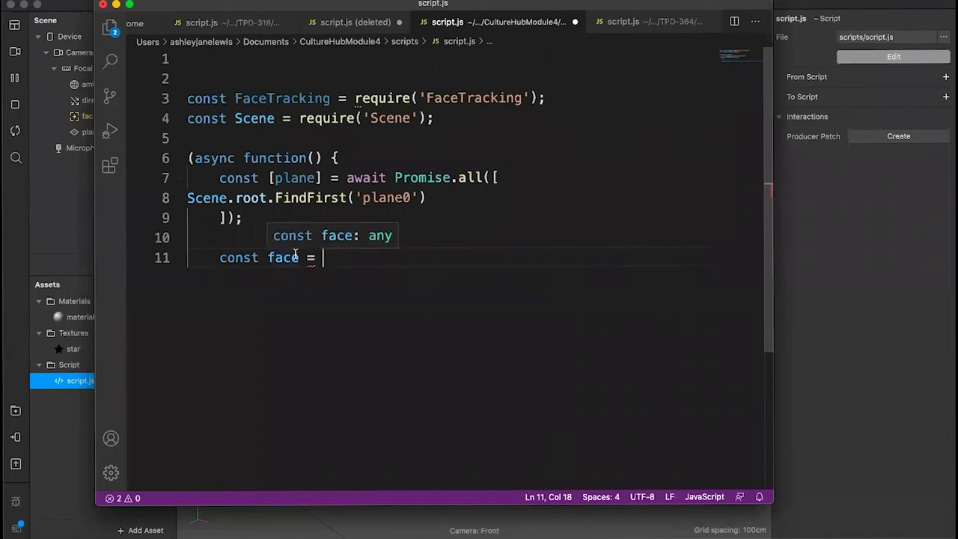
{"action": "type", "text": "FaceT"}
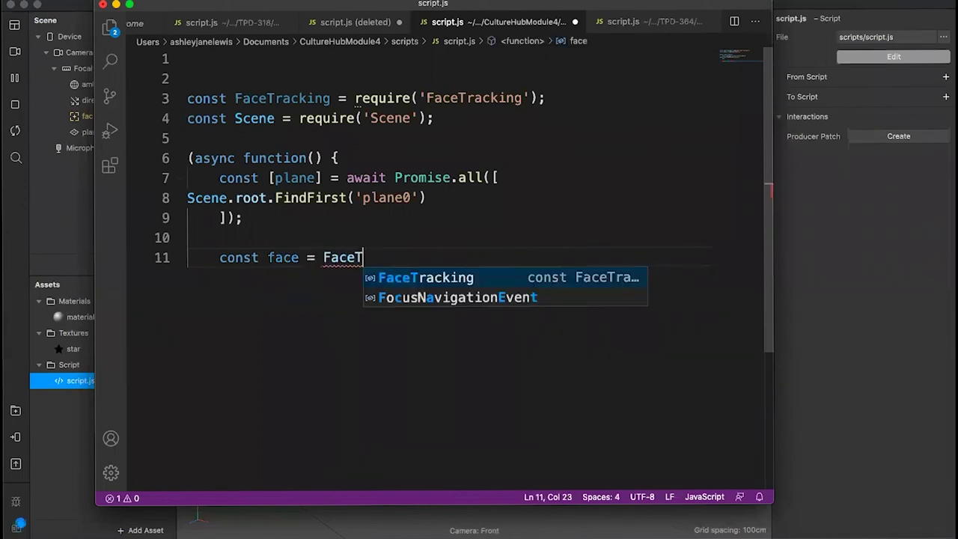
{"action": "type", "text": "rack"}
{"action": "key", "text": "Return"}
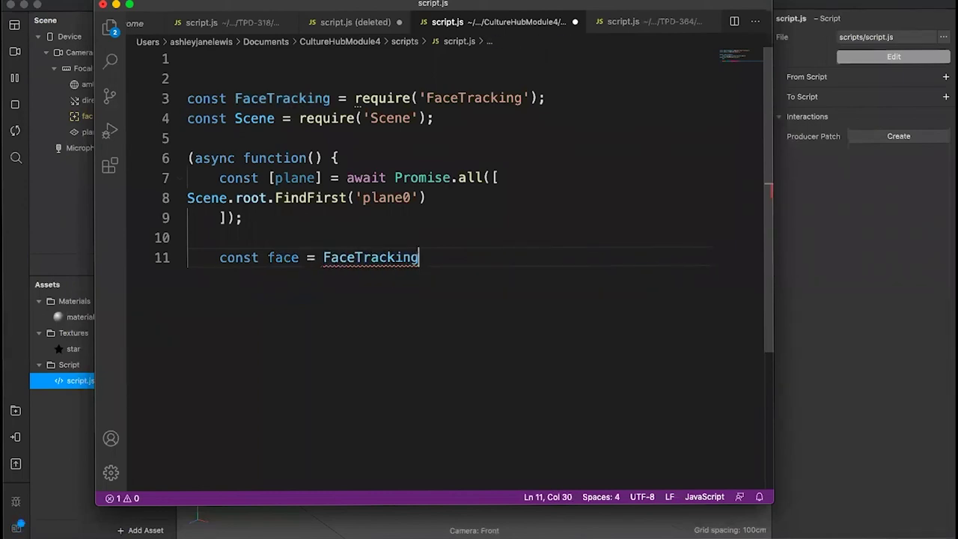
{"action": "type", "text": ".fac"}
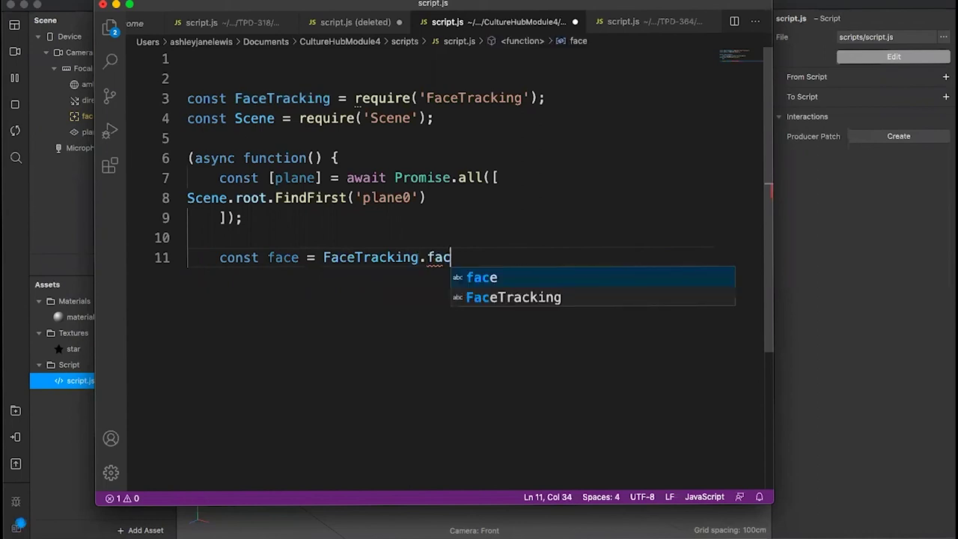
{"action": "type", "text": "e(0"}
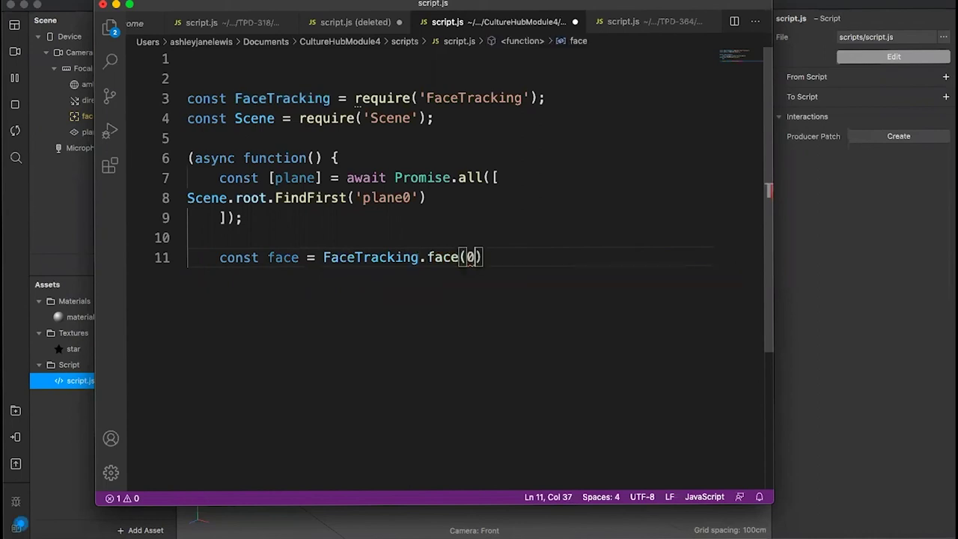
{"action": "type", "text": ");"}
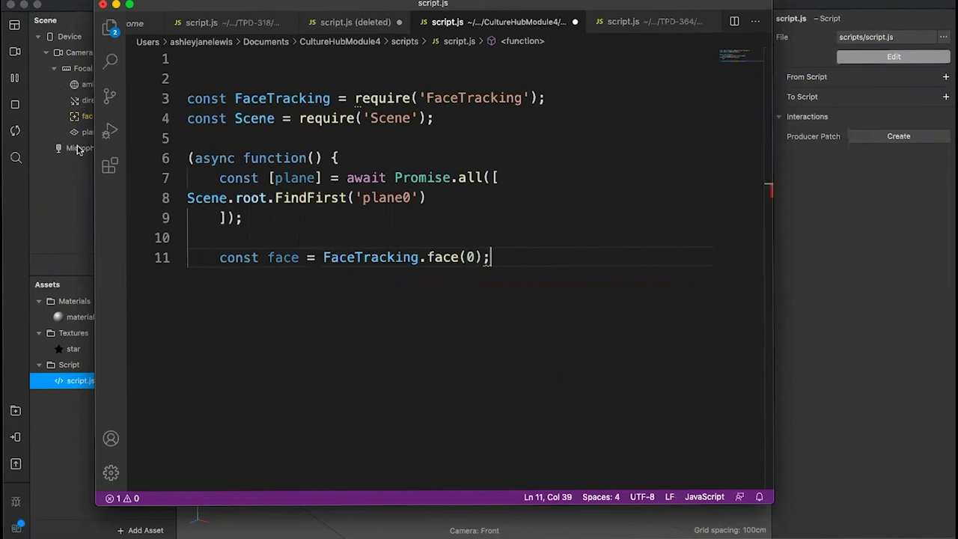
Highlight the face(0); call and move the code editor window aside to view the scene's face tracker object
{"action": "left_click_drag", "start_coordinate": [427, 257], "coordinate": [491, 257]}
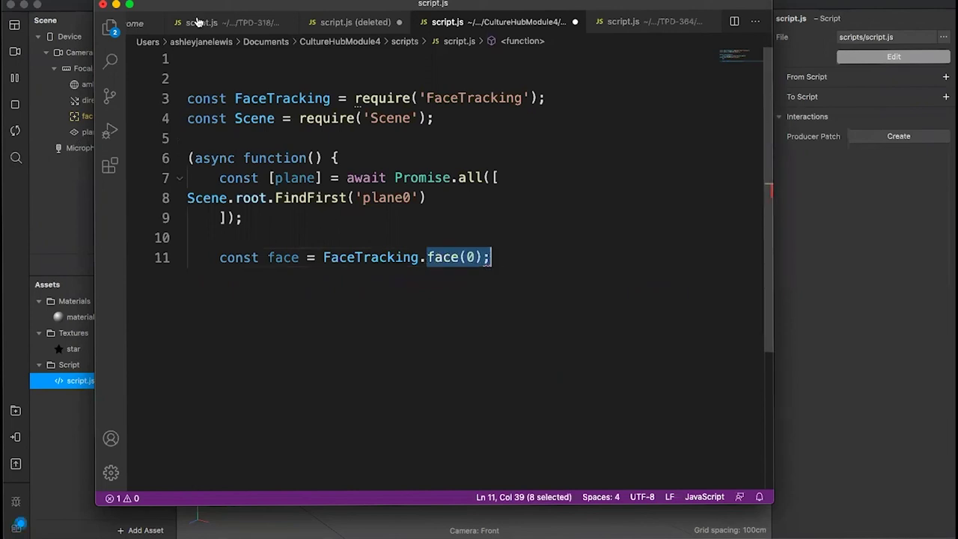
{"action": "left_click_drag", "start_coordinate": [294, 3], "coordinate": [364, 2]}
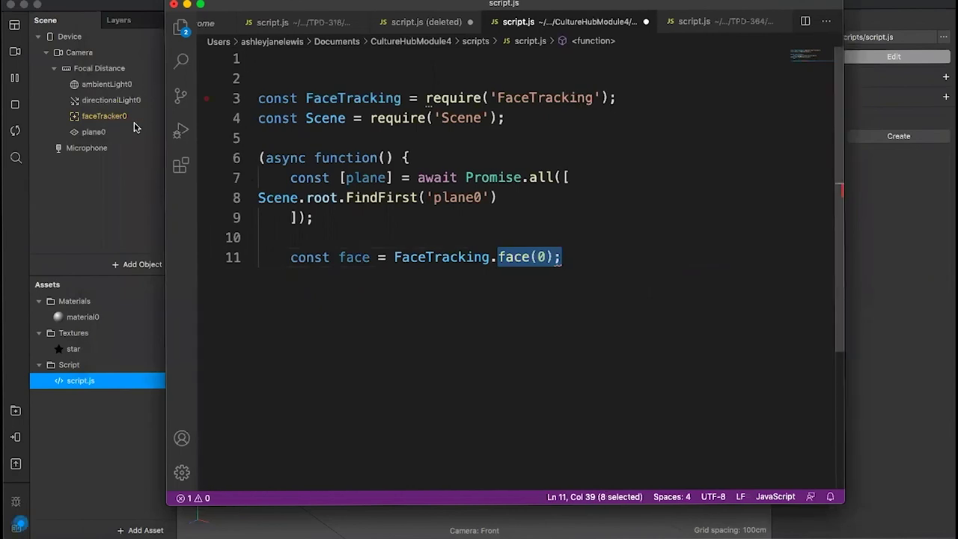
{"action": "left_click", "coordinate": [570, 266]}
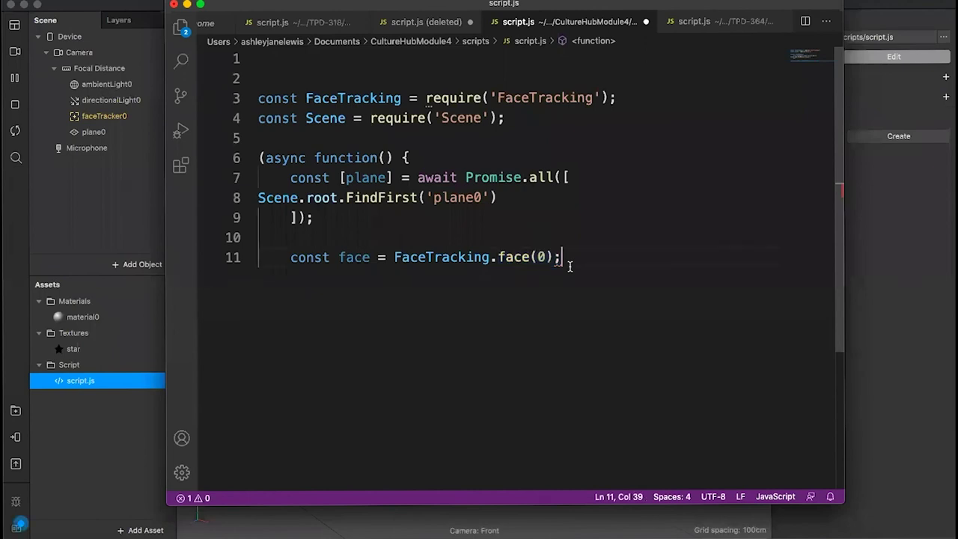
Move the editor window back and declare const planeTransform = plane.transform; after a blank line under the face constant
{"action": "key", "text": "Return"}
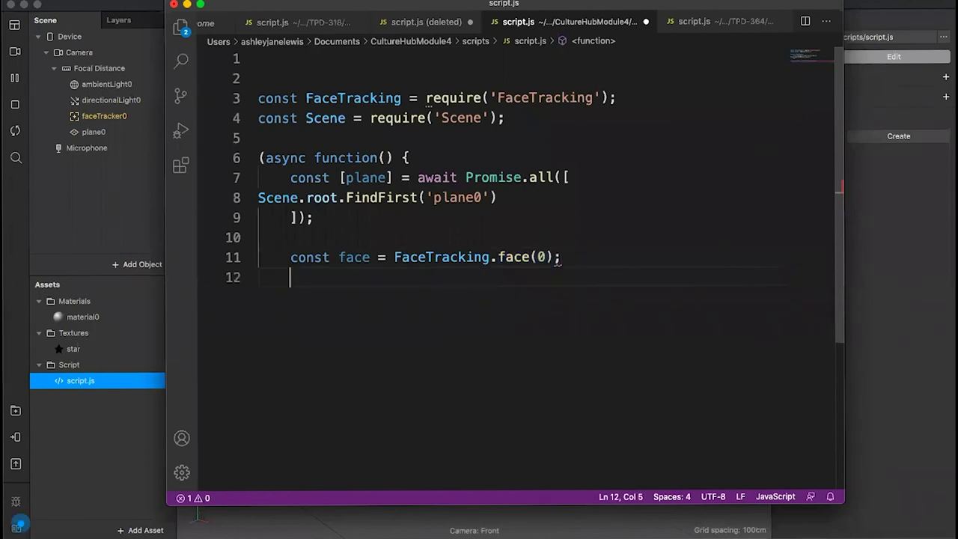
{"action": "left_click_drag", "start_coordinate": [628, 7], "coordinate": [572, 7]}
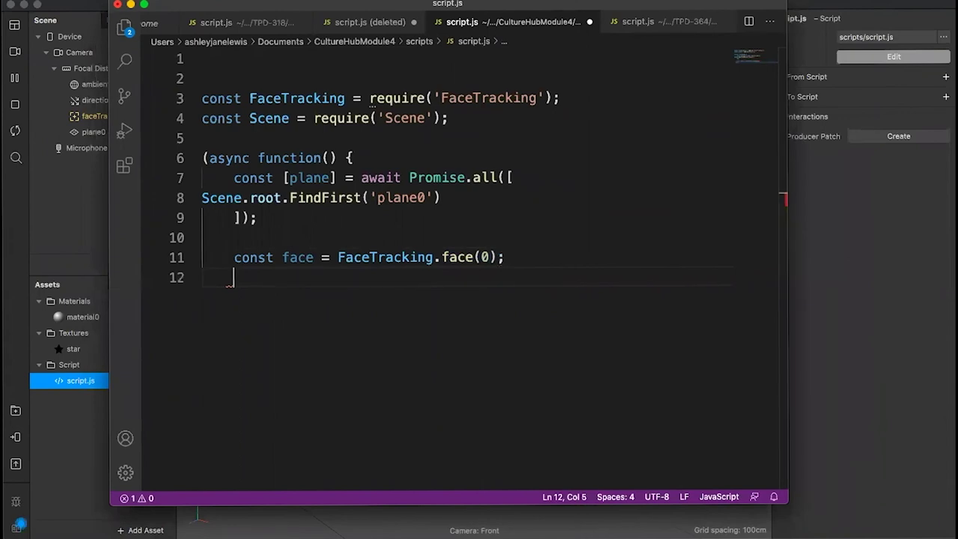
{"action": "key", "text": "Return"}
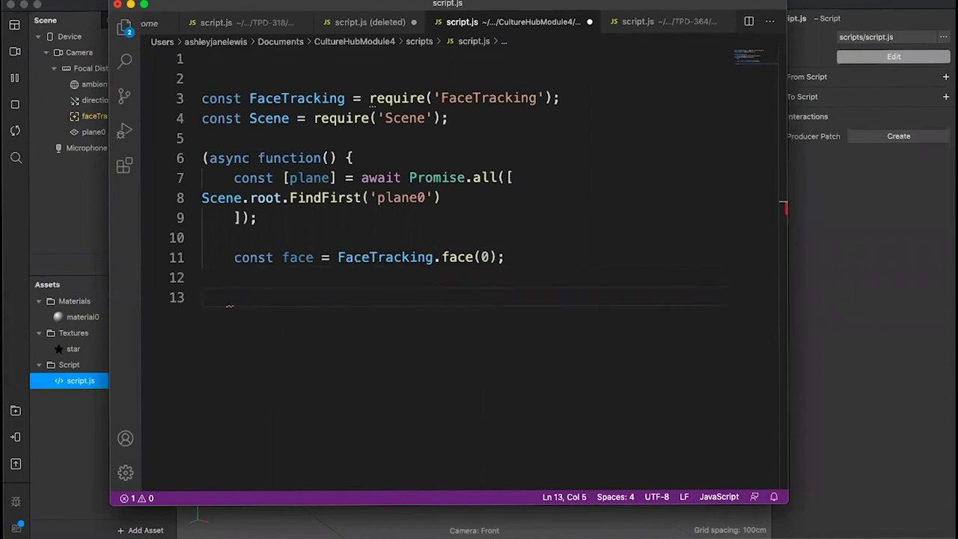
{"action": "type", "text": "const"}
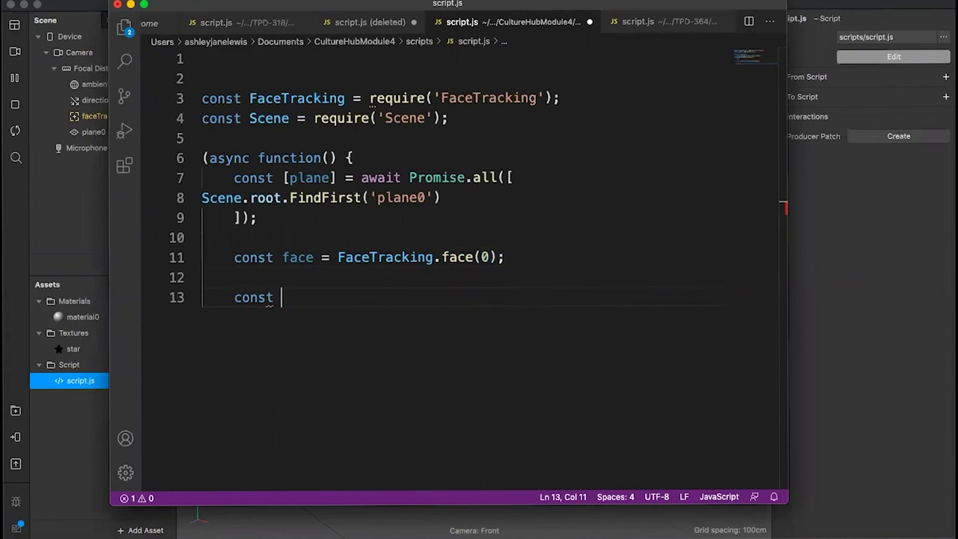
{"action": "type", "text": "pl"}
{"action": "key", "text": "Return"}
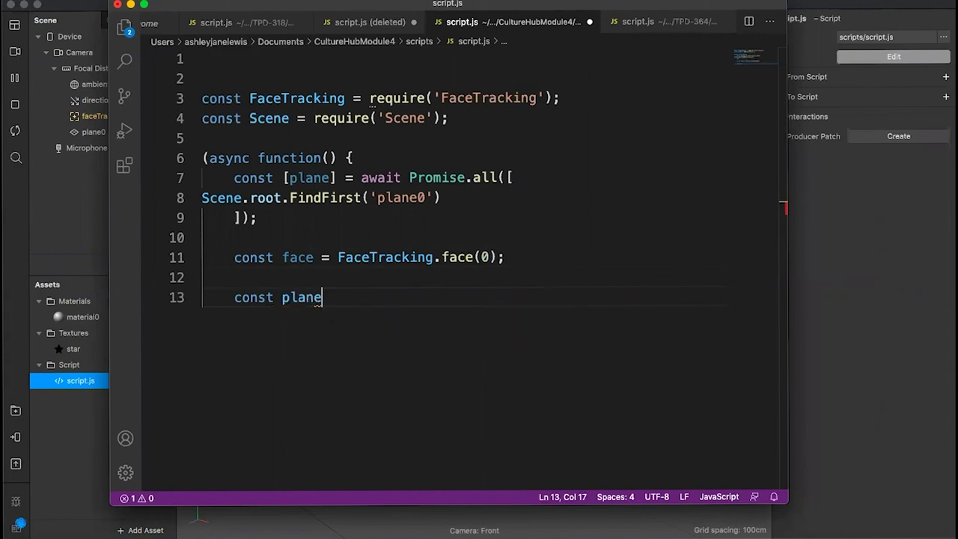
{"action": "type", "text": "Tran"}
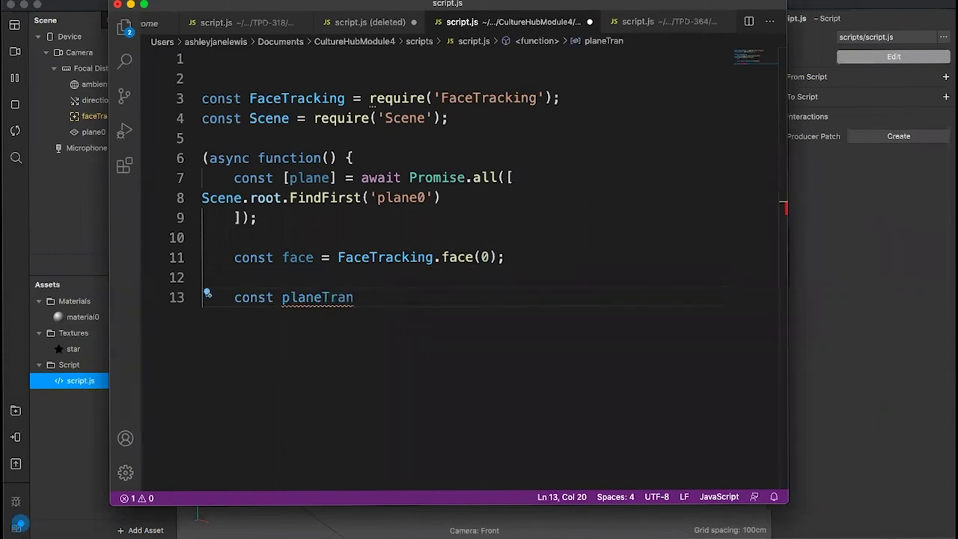
{"action": "type", "text": "sf"}
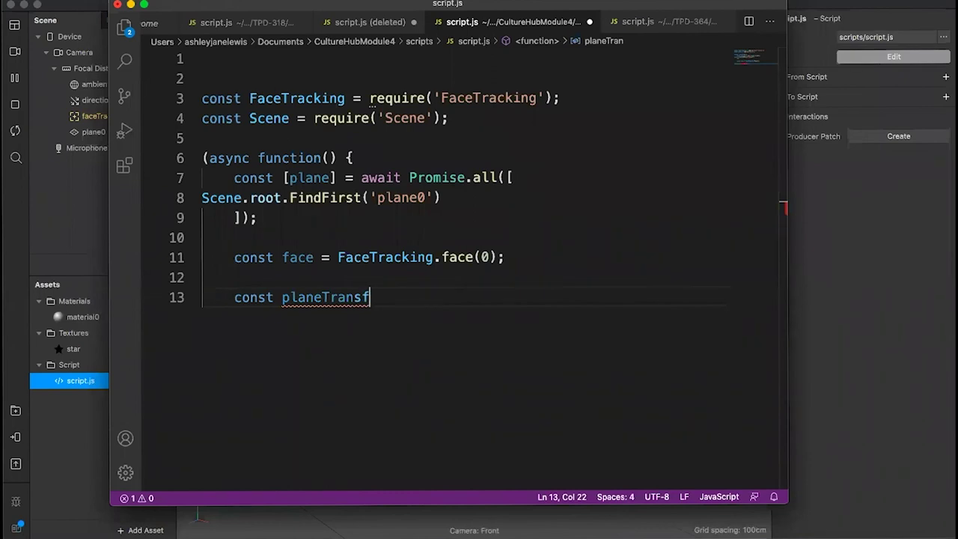
{"action": "type", "text": "orm"}
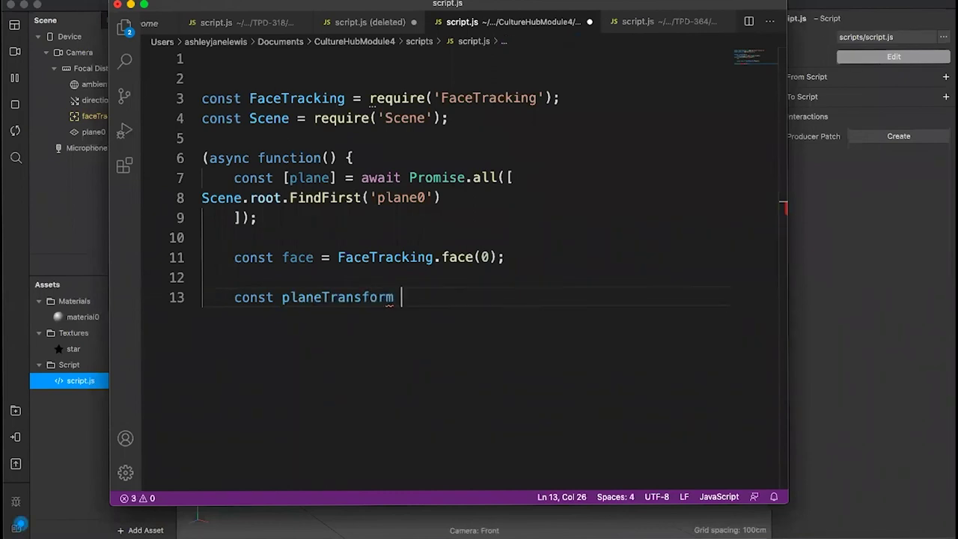
{"action": "type", "text": " = plan"}
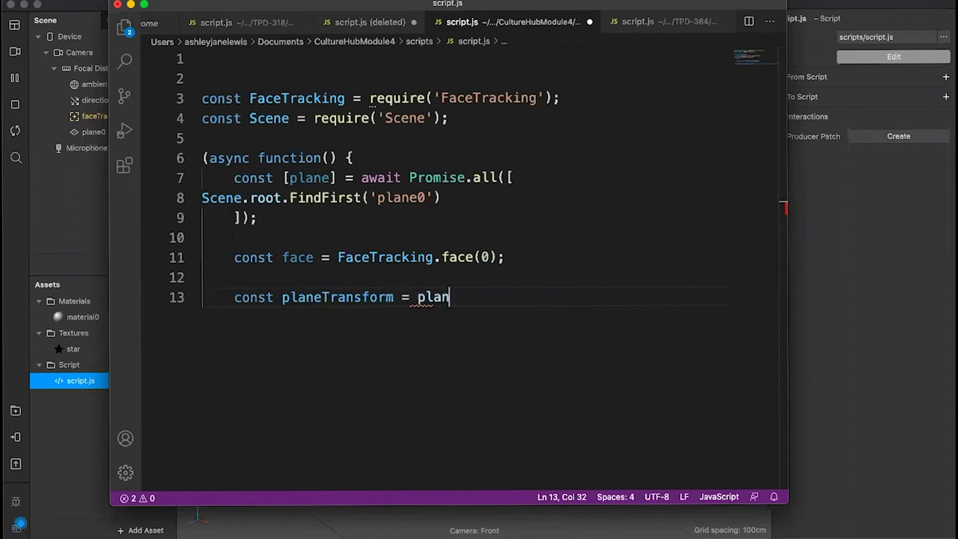
{"action": "type", "text": "e.tran"}
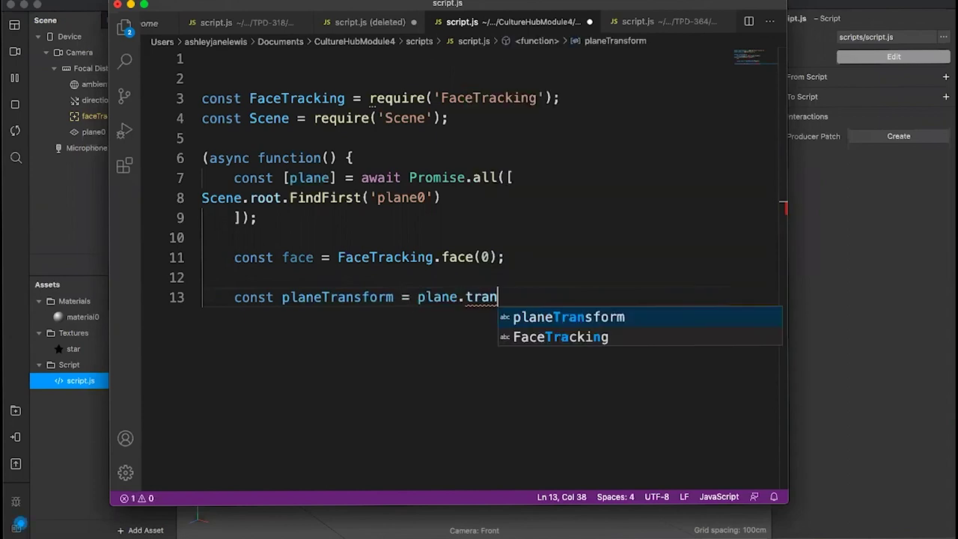
{"action": "type", "text": "sfo"}
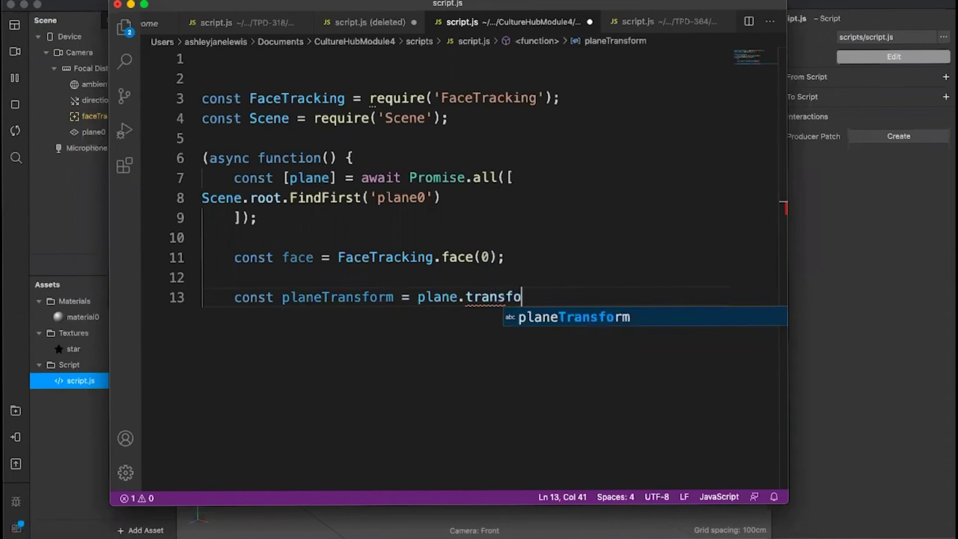
{"action": "type", "text": "rm;"}
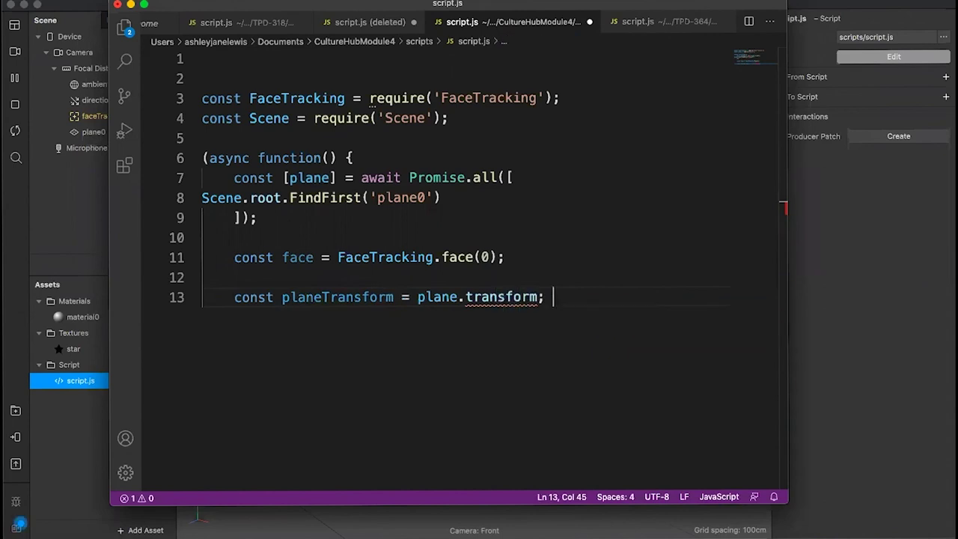
Start a const faceTransform = declaration on the line directly below planeTransform
{"action": "key", "text": "Return"}
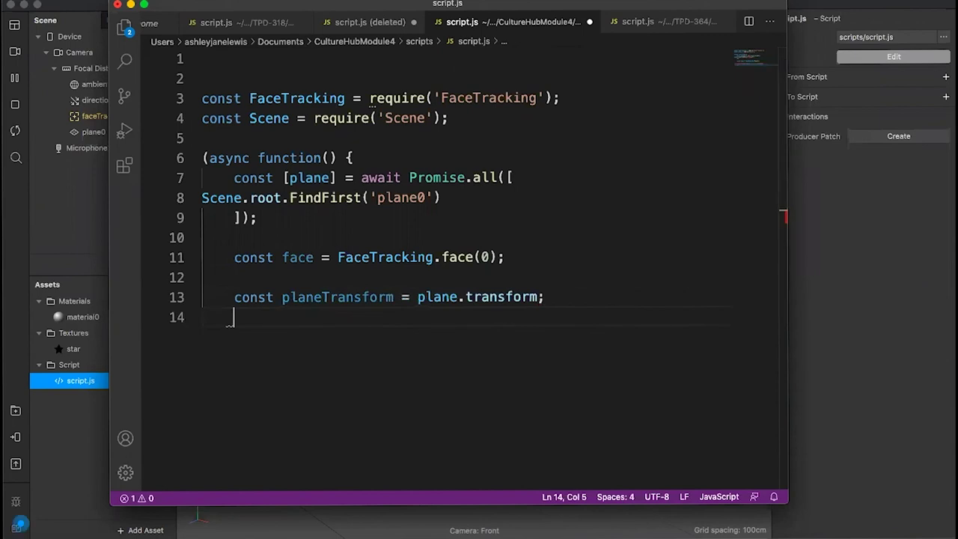
{"action": "type", "text": "c"}
{"action": "key", "text": "BackSpace"}
{"action": "type", "text": "co"}
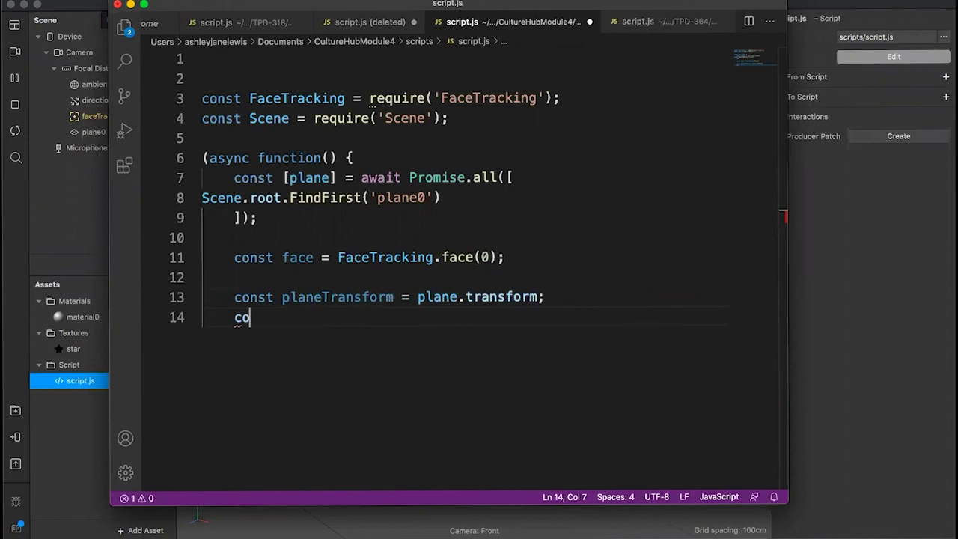
{"action": "type", "text": "nst "}
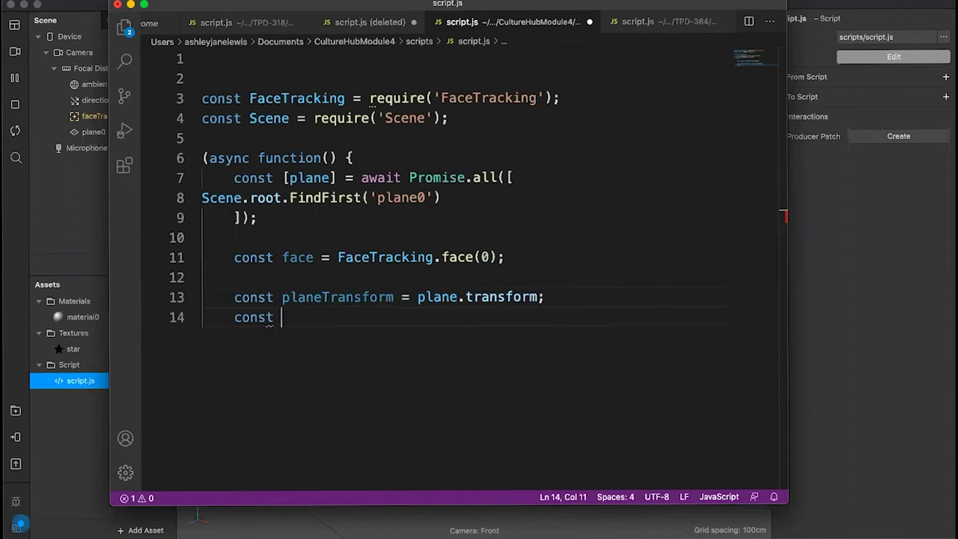
{"action": "type", "text": "face"}
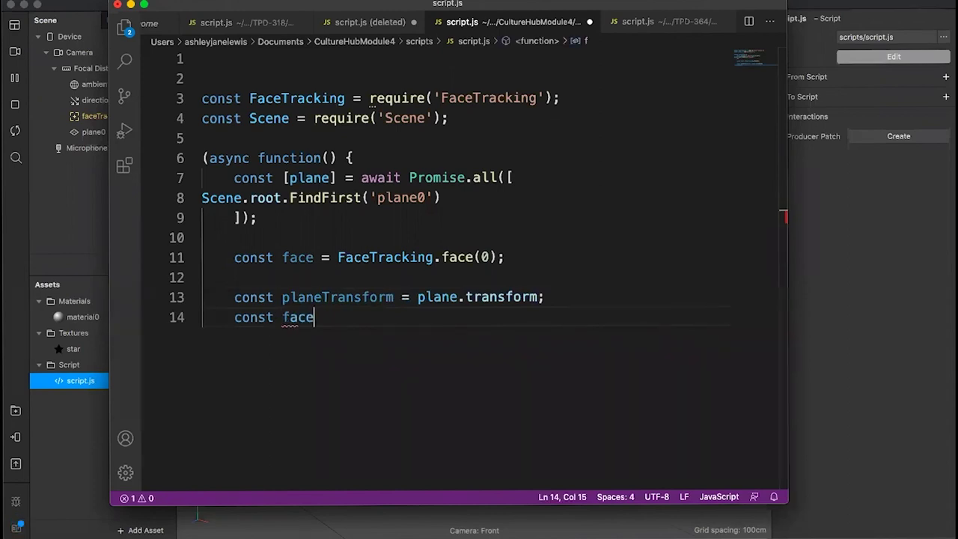
{"action": "type", "text": "Transform"}
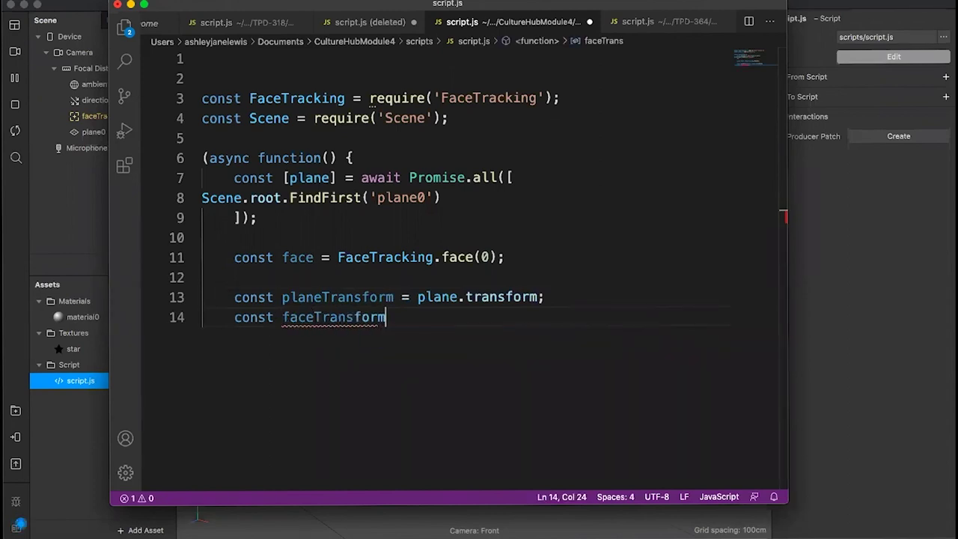
{"action": "type", "text": " ="}
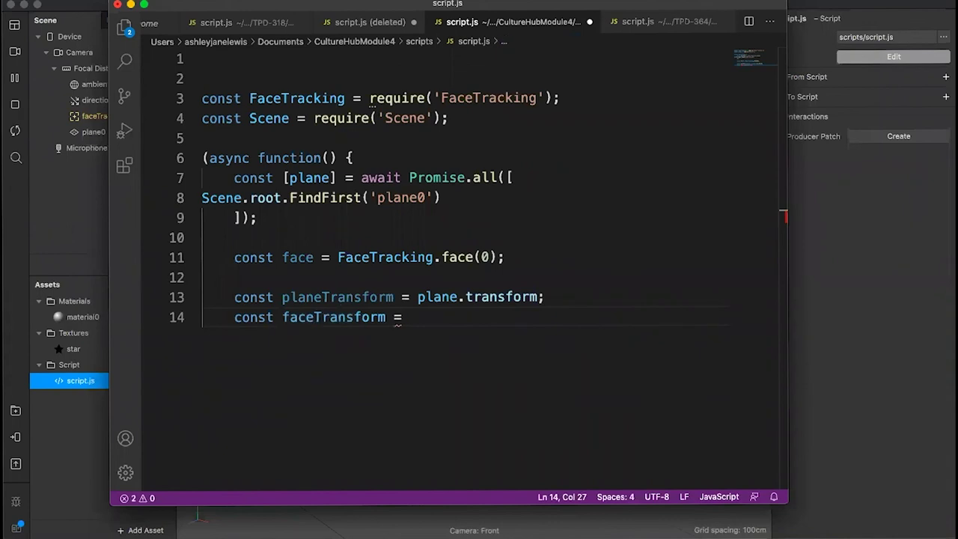
Complete the faceTransform declaration with face.cameraTransform; as its value
{"action": "type", "text": " fuc"}
{"action": "key", "text": "Escape"}
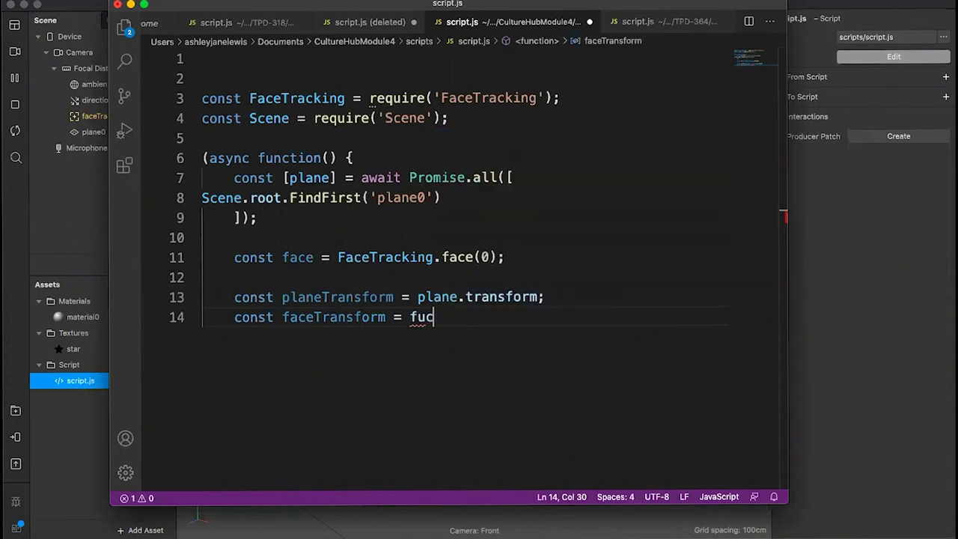
{"action": "key", "text": "BackSpace"}
{"action": "key", "text": "BackSpace"}
{"action": "type", "text": "ace."}
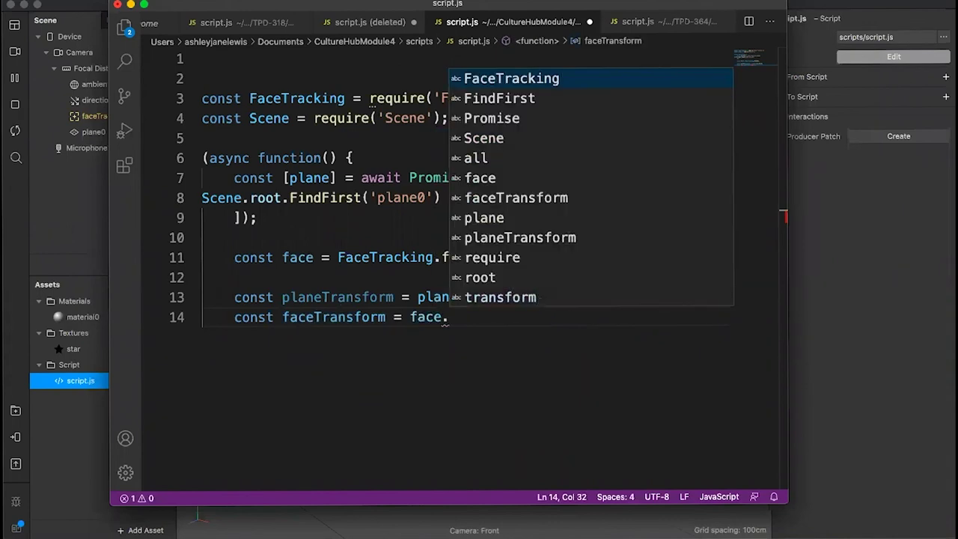
{"action": "type", "text": "camer"}
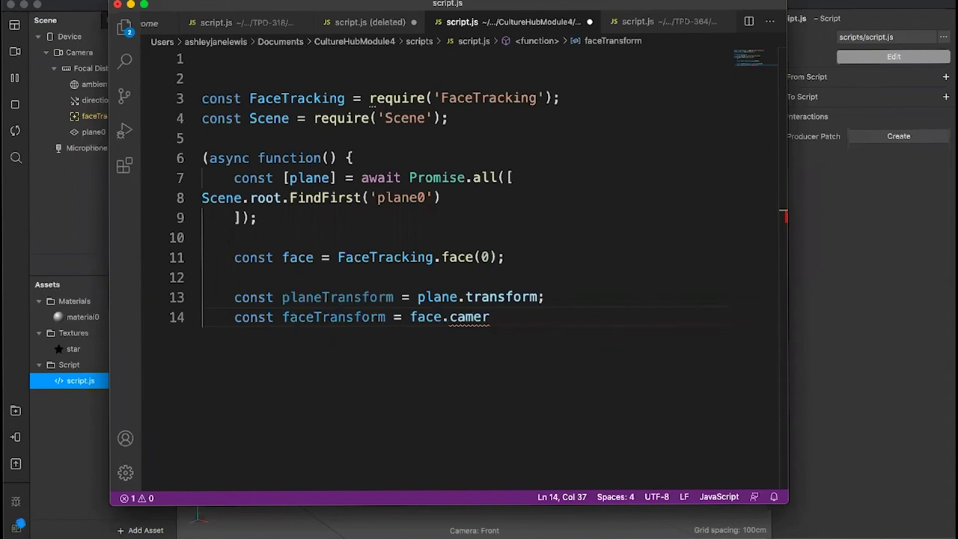
{"action": "type", "text": "aTransfor"}
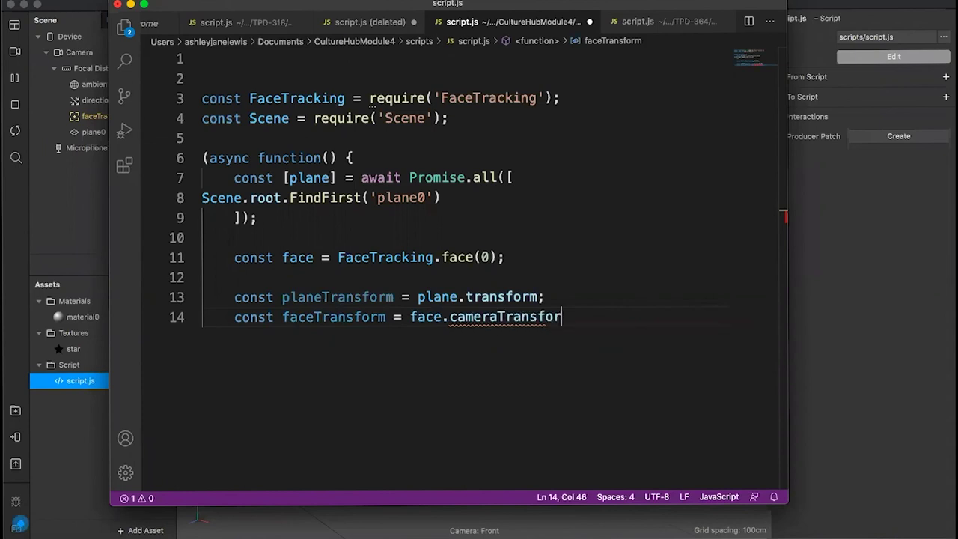
{"action": "type", "text": "m:"}
{"action": "key", "text": "BackSpace"}
{"action": "key", "text": "BackSpace"}
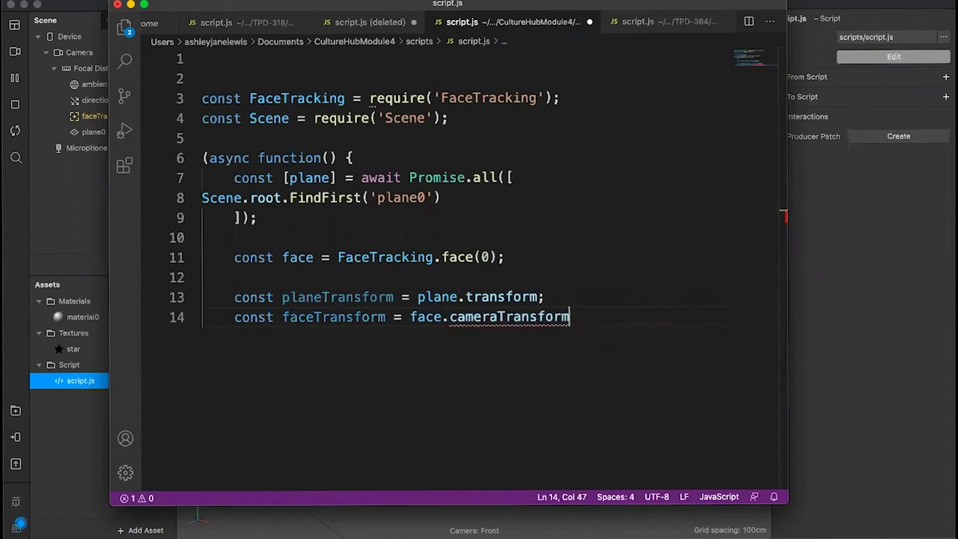
{"action": "type", "text": ";"}
{"action": "key", "text": "Return"}
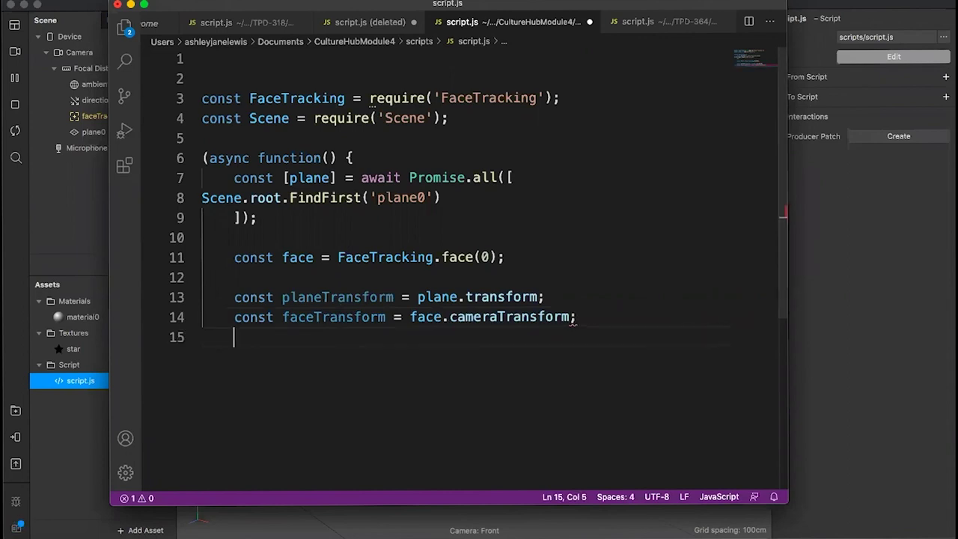
Leave a blank line below faceTransform and enter const mouthOpenness = face.mouth.openness. with a trailing period
{"action": "key", "text": "Return"}
{"action": "type", "text": "const"}
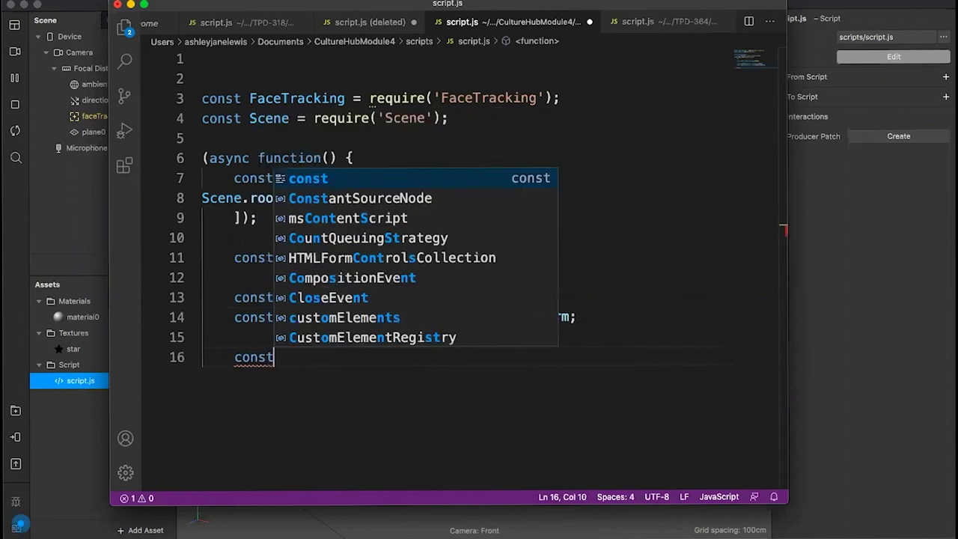
{"action": "type", "text": " mouthOpe"}
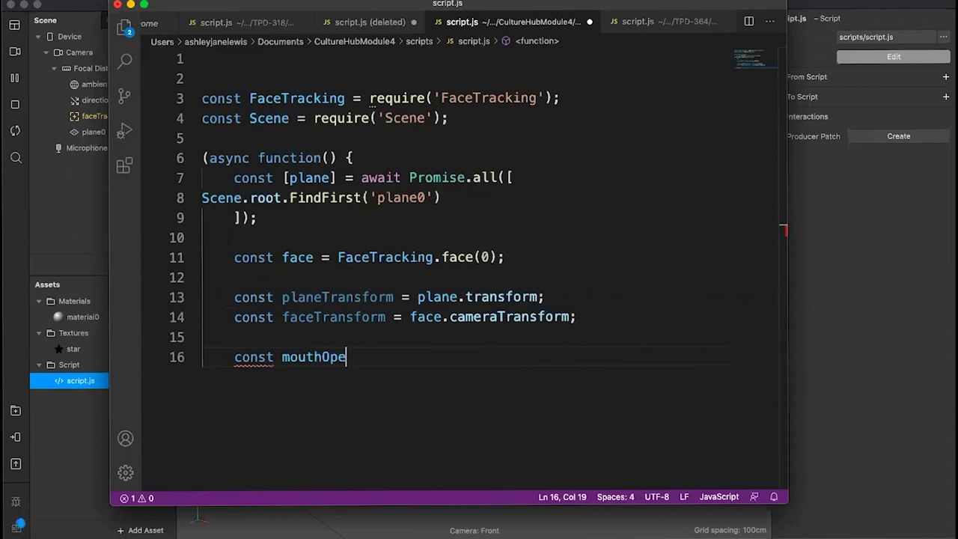
{"action": "type", "text": "nness ="}
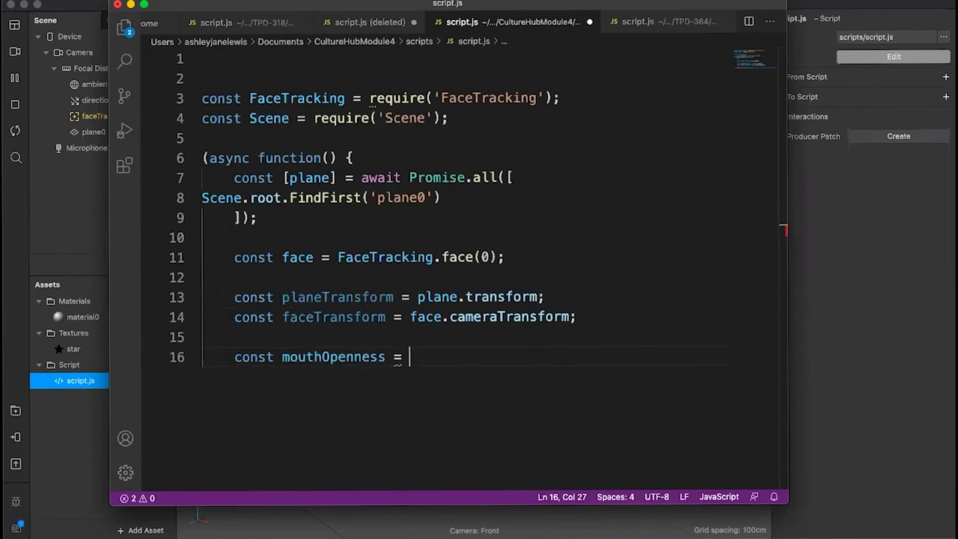
{"action": "type", "text": " face"}
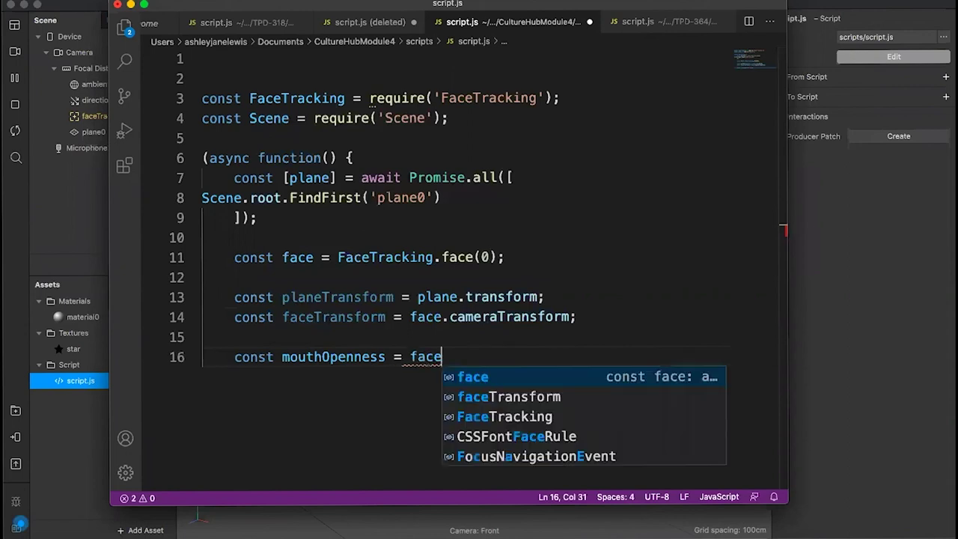
{"action": "type", "text": "."}
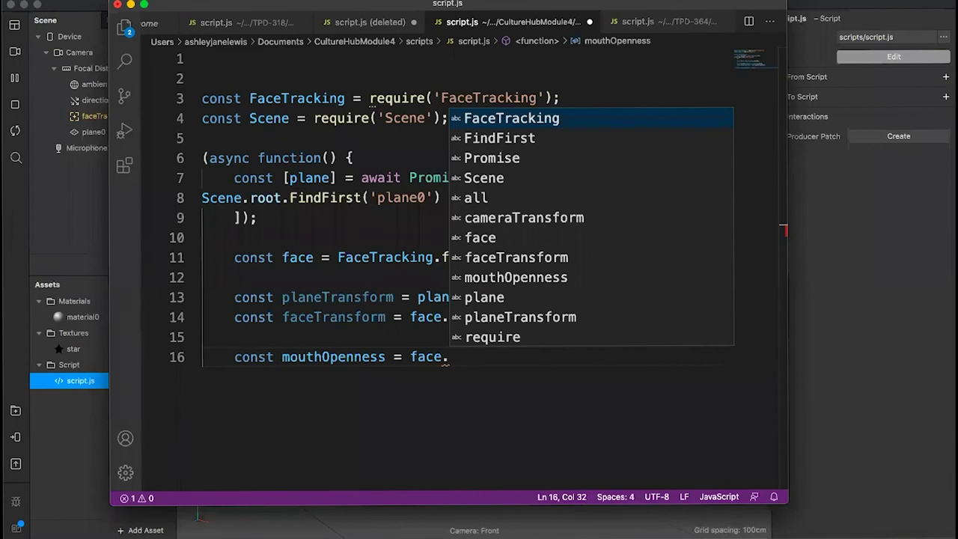
{"action": "type", "text": "mouth."}
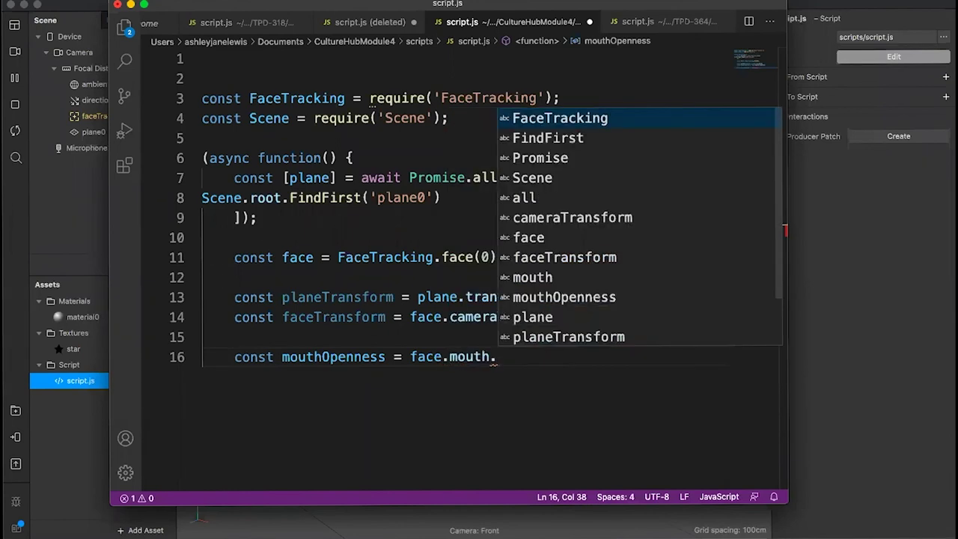
{"action": "type", "text": "openness"}
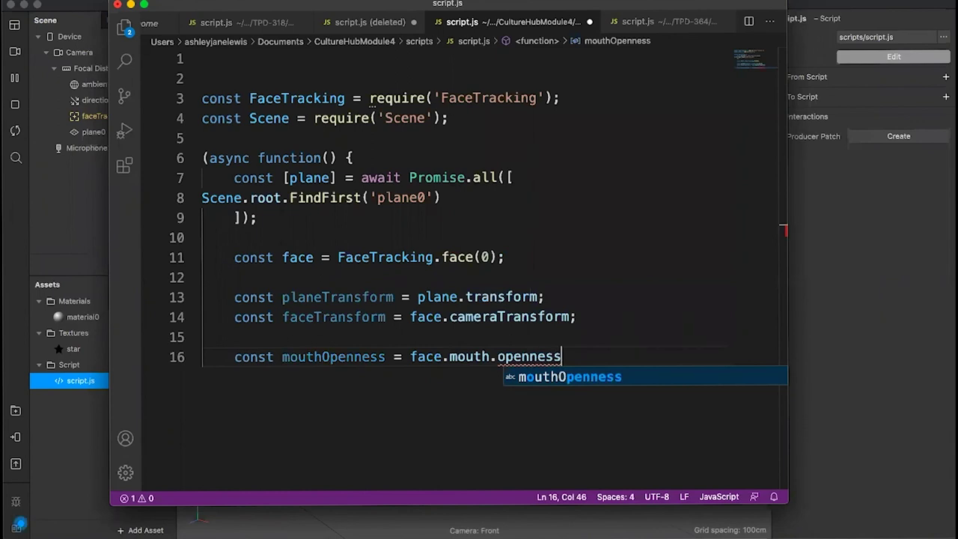
{"action": "type", "text": "."}
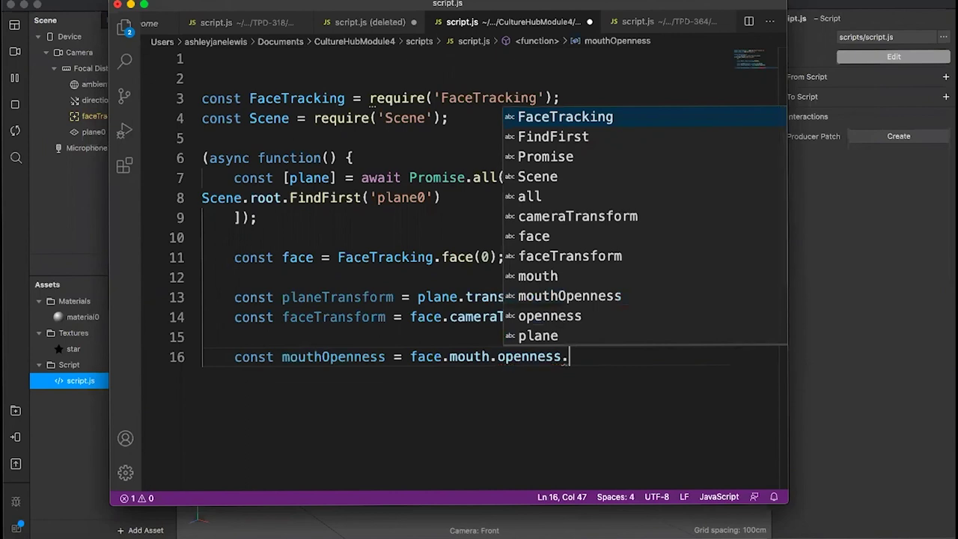
{"action": "key", "text": "Return"}
{"action": "key", "text": "Return"}
{"action": "key", "text": "BackSpace"}
{"action": "key", "text": "BackSpace"}
{"action": "key", "text": "BackSpace"}
{"action": "key", "text": "BackSpace"}
{"action": "key", "text": "BackSpace"}
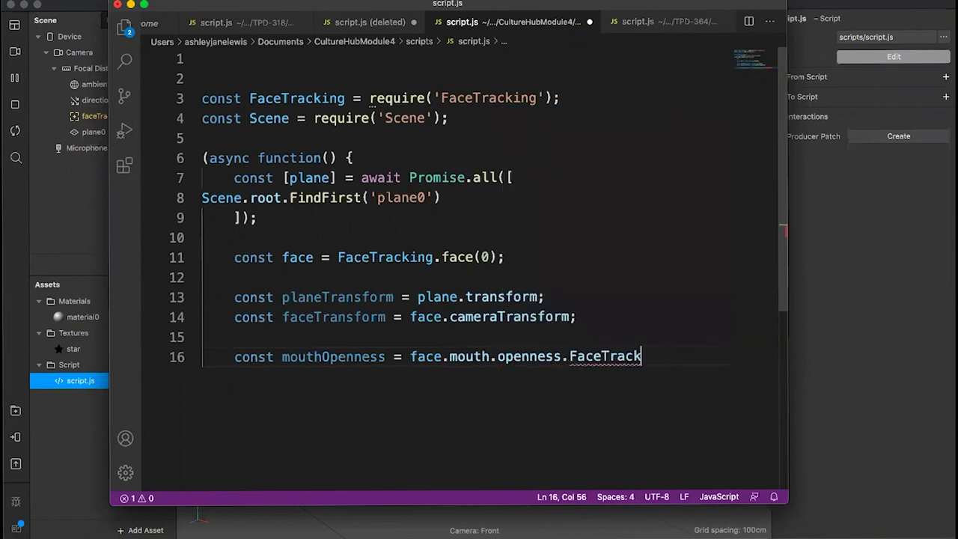
{"action": "key", "text": "BackSpace"}
{"action": "key", "text": "BackSpace"}
{"action": "key", "text": "BackSpace"}
{"action": "key", "text": "BackSpace"}
{"action": "key", "text": "BackSpace"}
{"action": "key", "text": "BackSpace"}
{"action": "key", "text": "BackSpace"}
{"action": "key", "text": "BackSpace"}
{"action": "key", "text": "BackSpace"}
Start a planeTransform.scaleX statement after a blank line below the mouthOpenness declaration
{"action": "key", "text": "Return"}
{"action": "key", "text": "Return"}
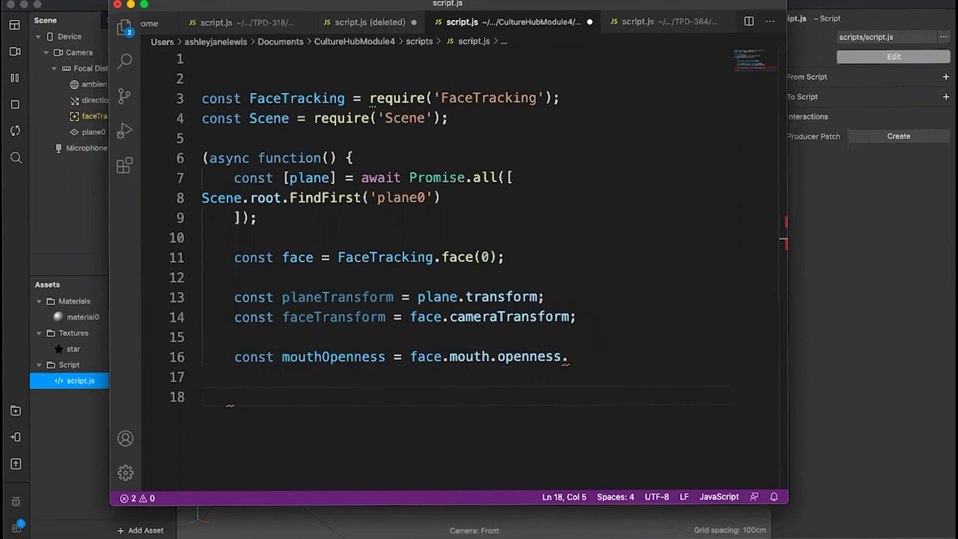
{"action": "type", "text": "plan"}
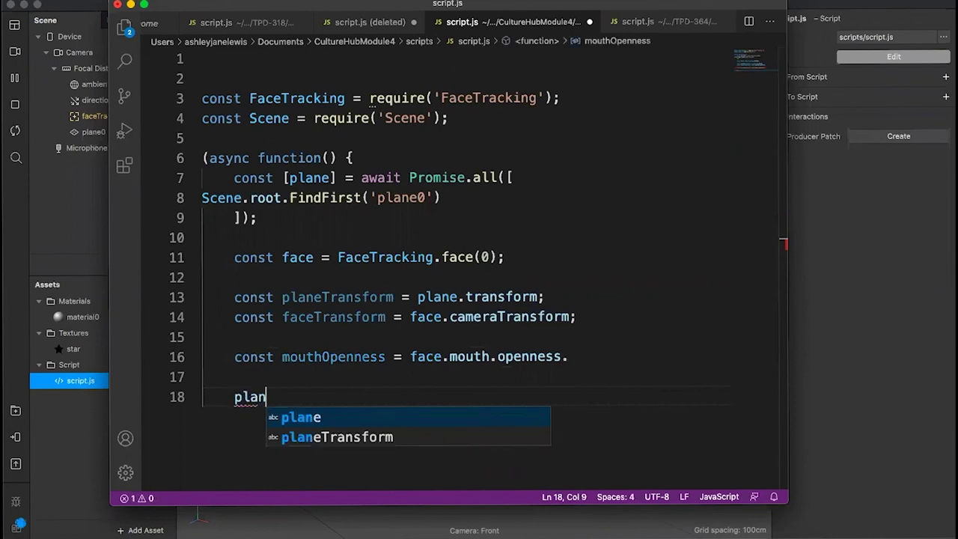
{"action": "type", "text": "eTrans"}
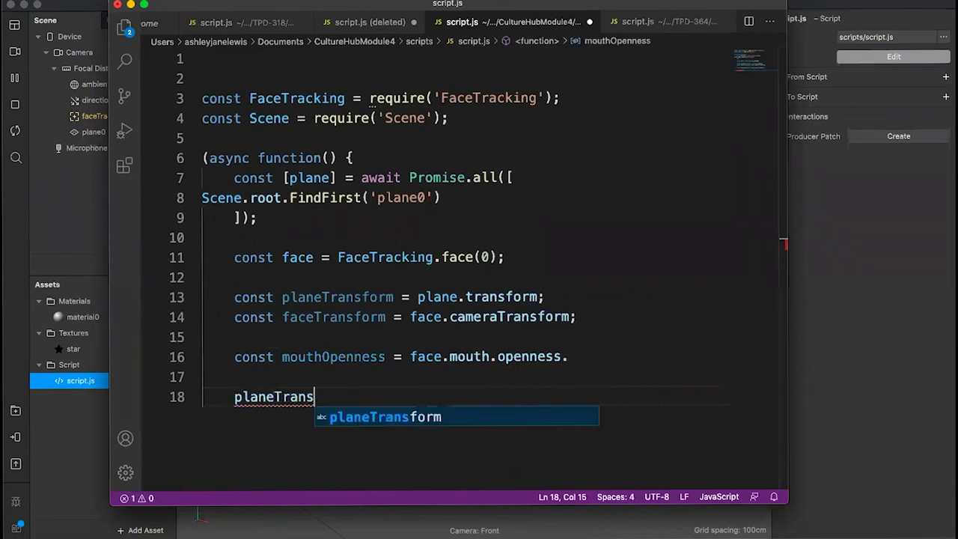
{"action": "type", "text": "form"}
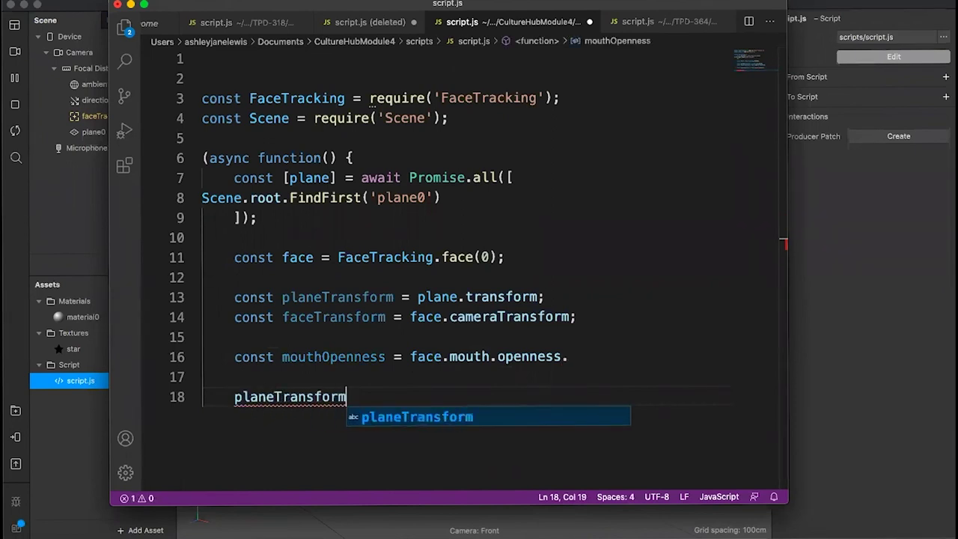
{"action": "type", "text": "."}
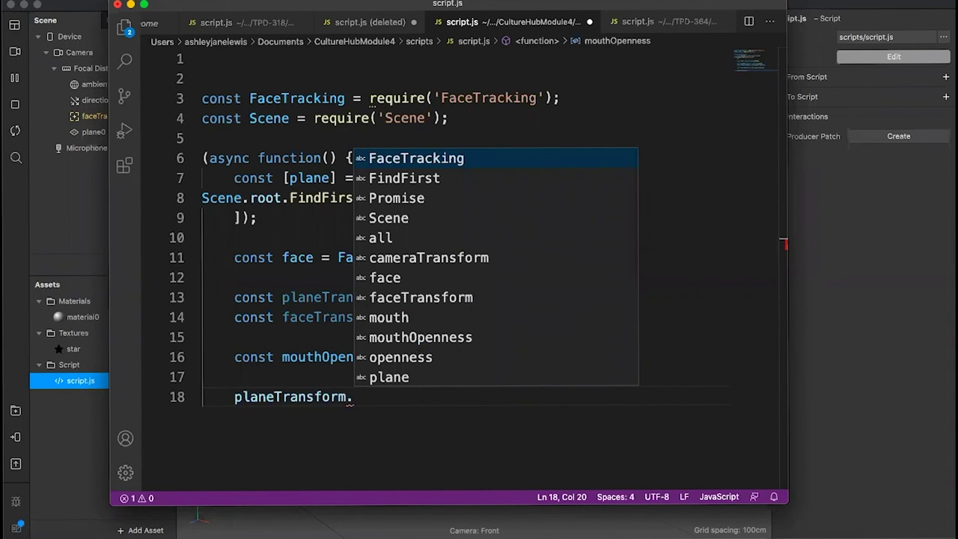
{"action": "type", "text": "scale"}
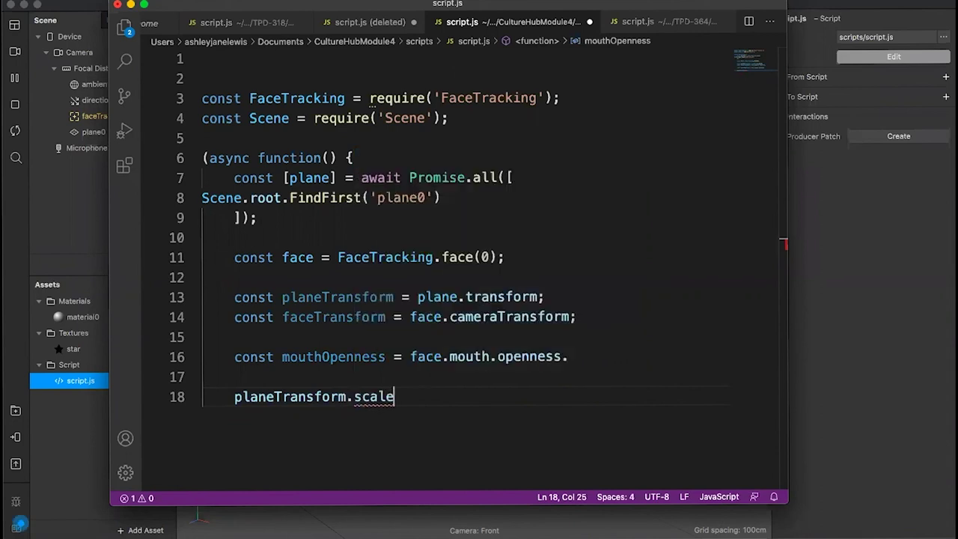
{"action": "type", "text": "X"}
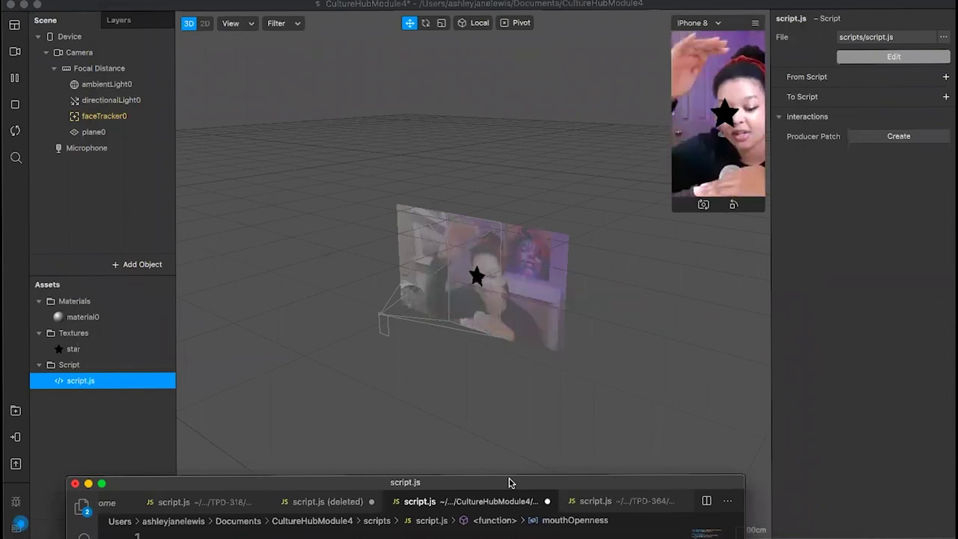
Bring the code editor window back up over the scene and complete the scaleX statement with = mouthOpenness;
{"action": "left_click_drag", "start_coordinate": [509, 483], "coordinate": [528, 4]}
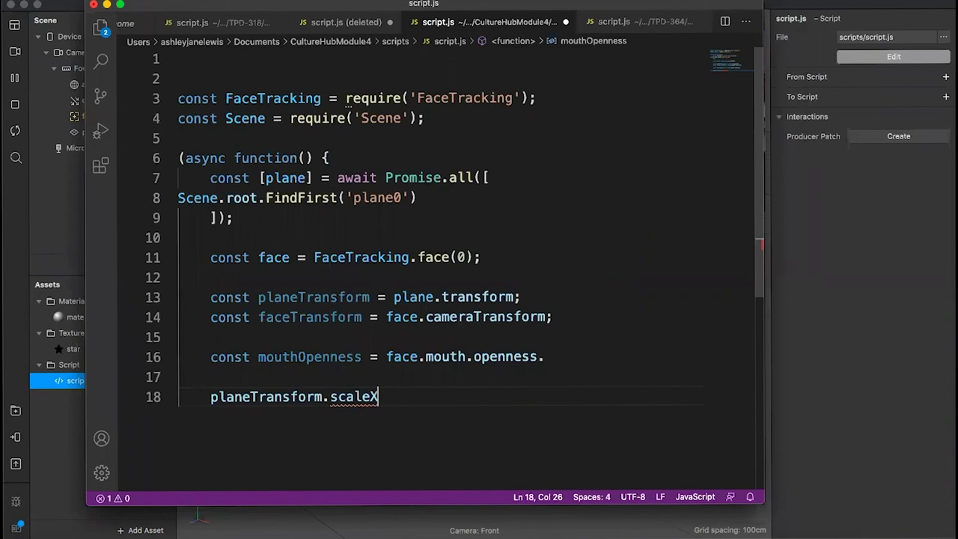
{"action": "type", "text": "= mout"}
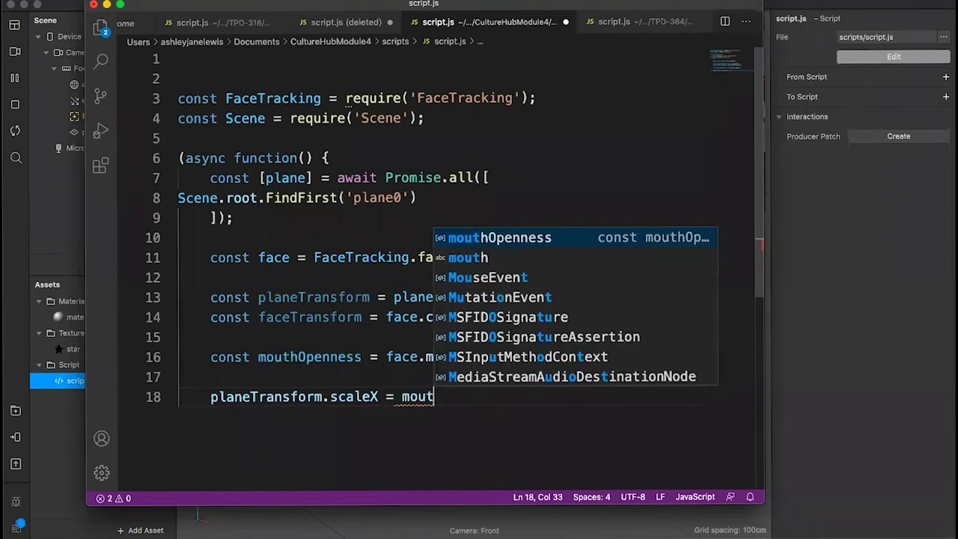
{"action": "type", "text": "p"}
{"action": "key", "text": "BackSpace"}
{"action": "type", "text": "h"}
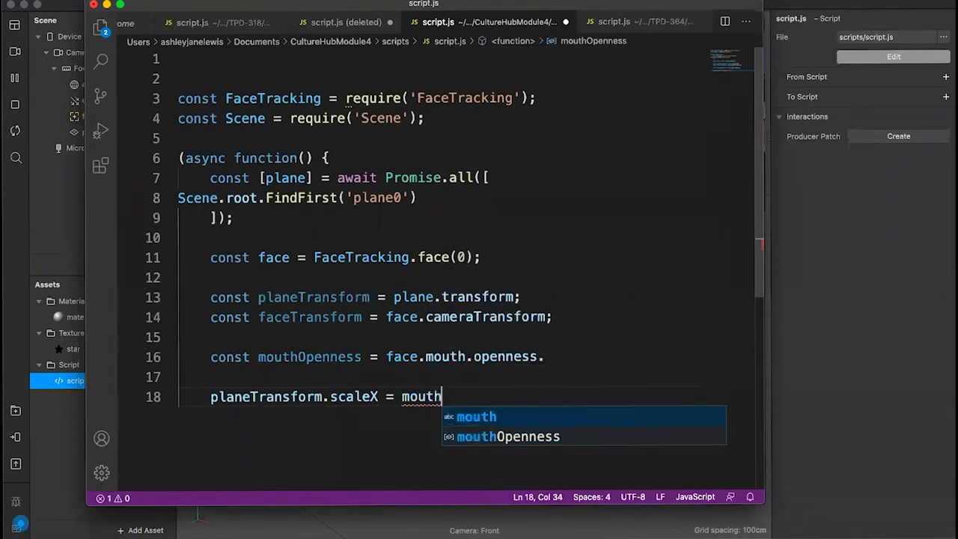
{"action": "type", "text": "Openness"}
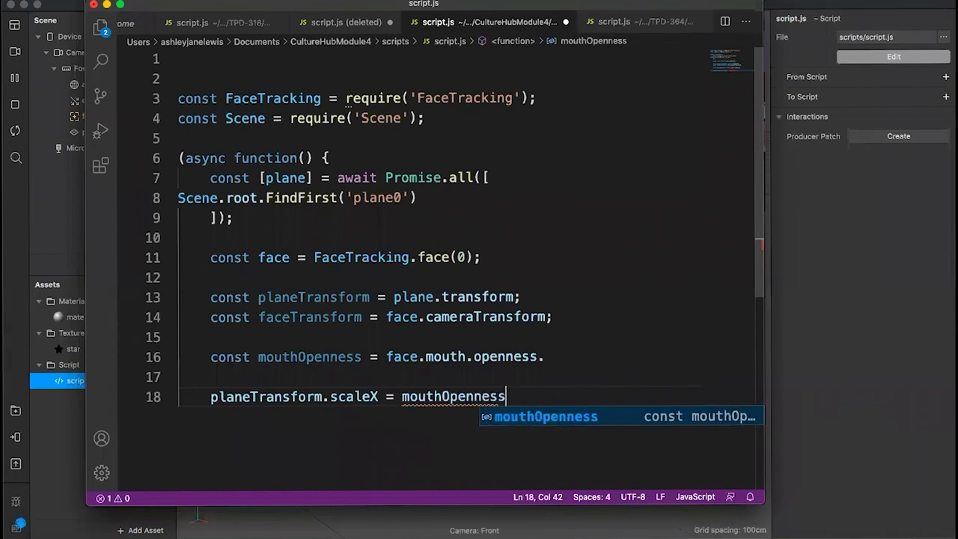
{"action": "type", "text": ";"}
Add planeTransform.scaleY = mouthOpenness; on the line directly below the scaleX assignment
{"action": "key", "text": "Return"}
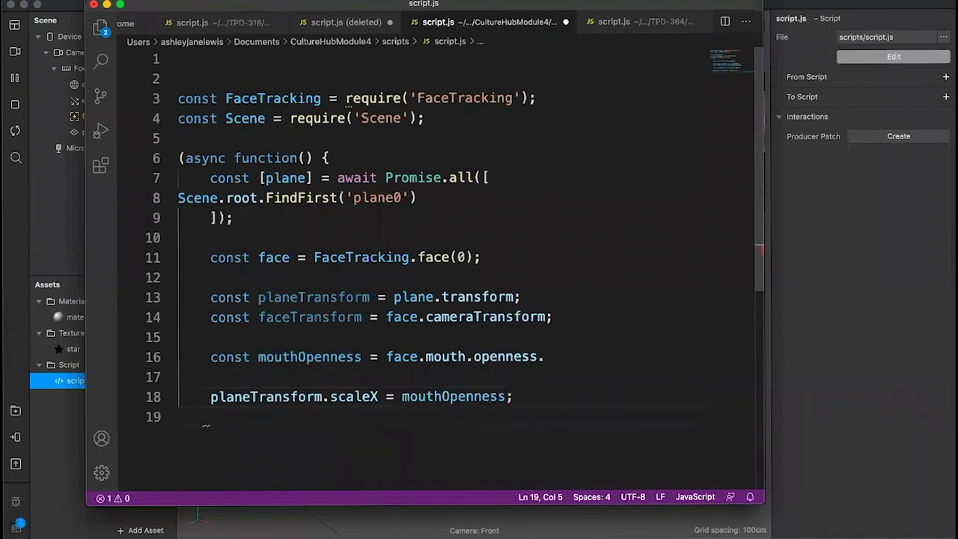
{"action": "type", "text": "planeTrans"}
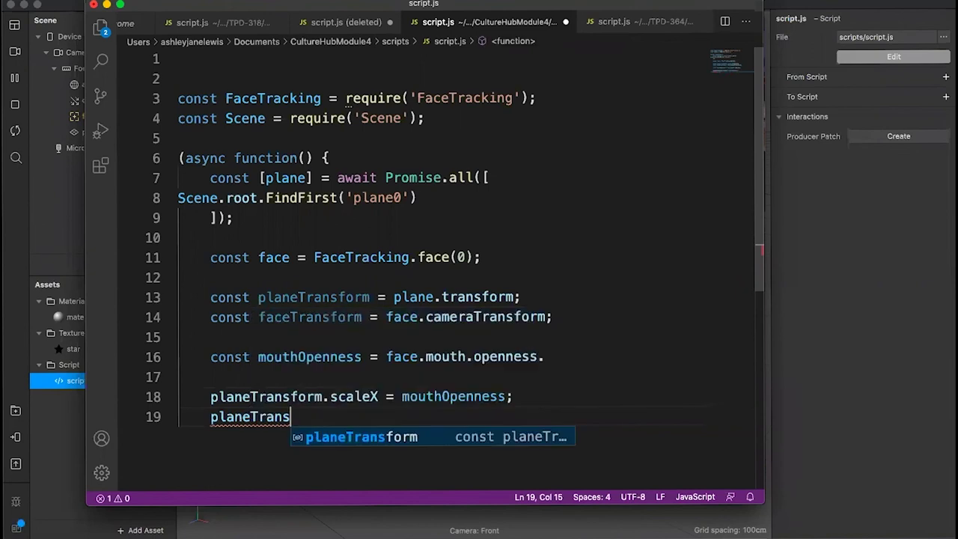
{"action": "type", "text": "form.x"}
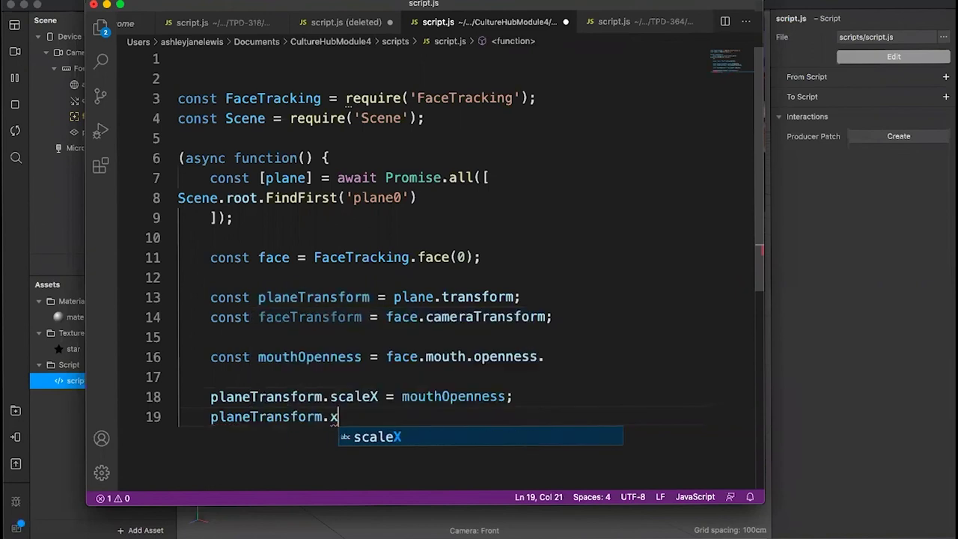
{"action": "key", "text": "BackSpace"}
{"action": "type", "text": "scale"}
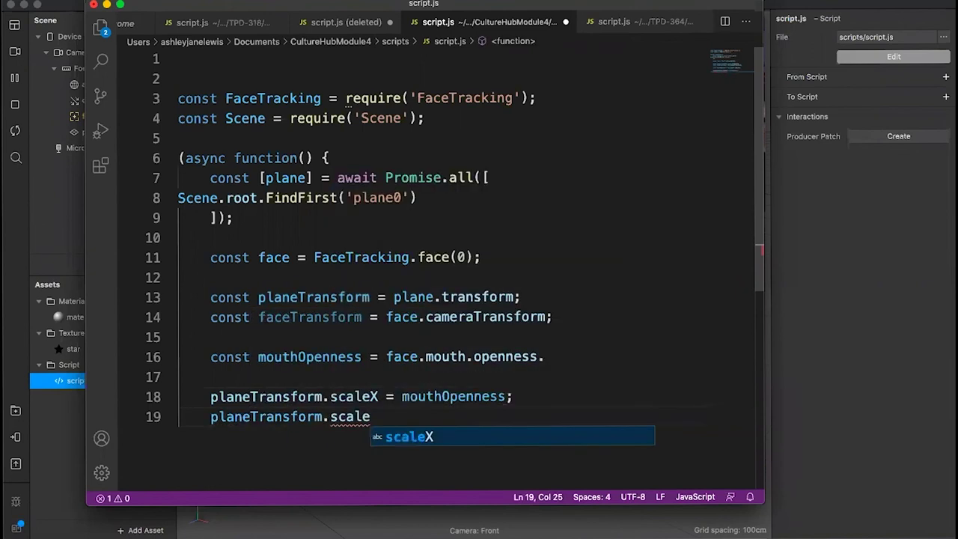
{"action": "type", "text": "Y = mouth"}
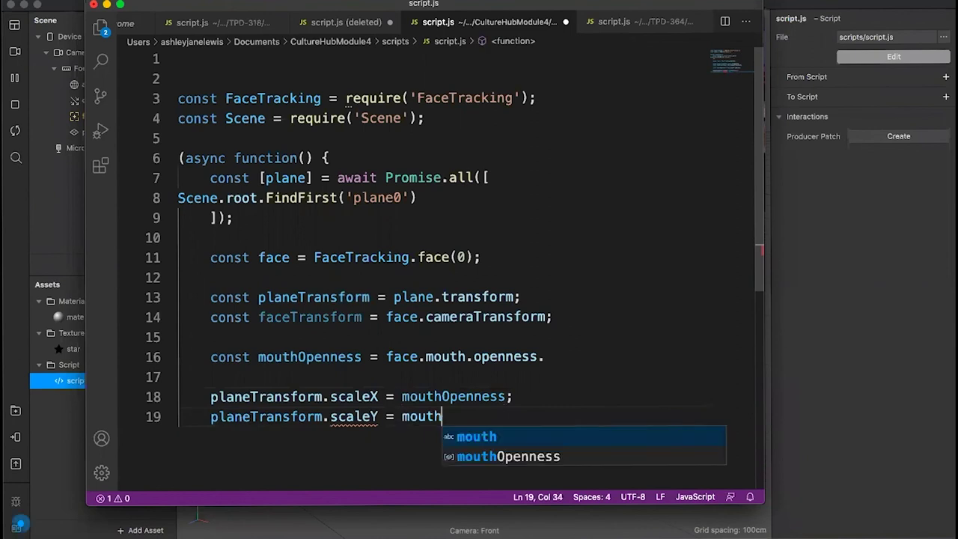
{"action": "type", "text": "Openness"}
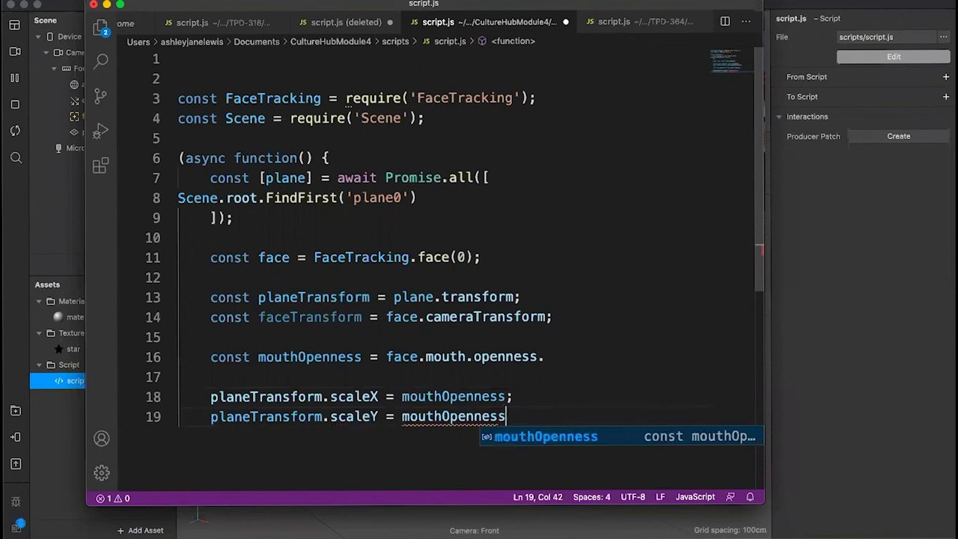
{"action": "type", "text": ";"}
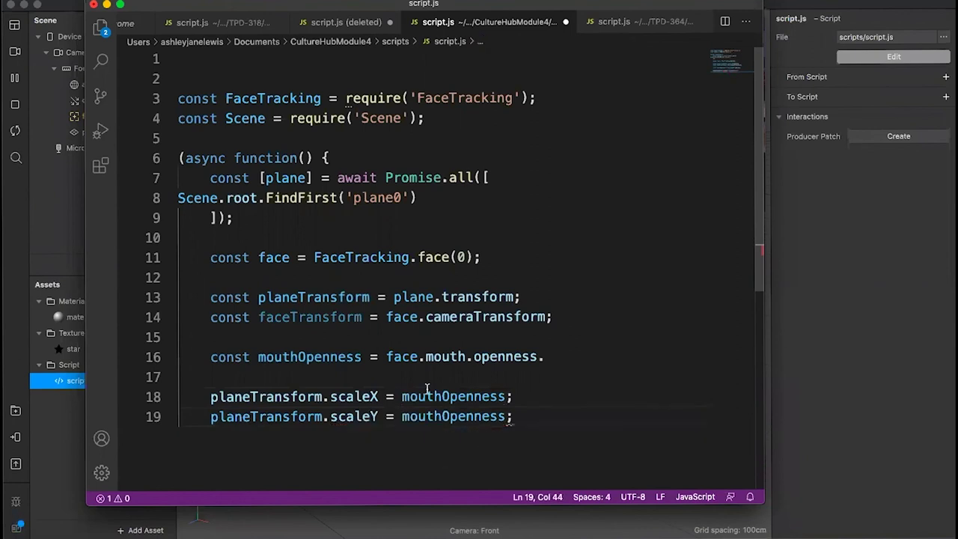
Add a blank line and a further new line below the planeTransform.scaleY statement
{"action": "left_click", "coordinate": [565, 365]}
{"action": "scroll", "coordinate": [552, 374], "scroll_direction": "down", "scroll_amount": 1}
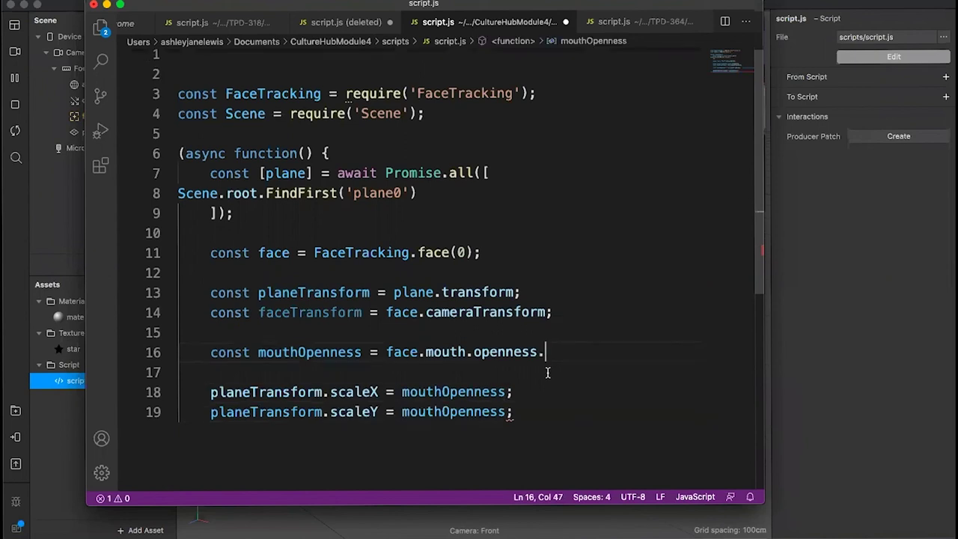
{"action": "scroll", "coordinate": [449, 263], "scroll_direction": "down", "scroll_amount": 2}
{"action": "left_click", "coordinate": [522, 350]}
{"action": "key", "text": "Return"}
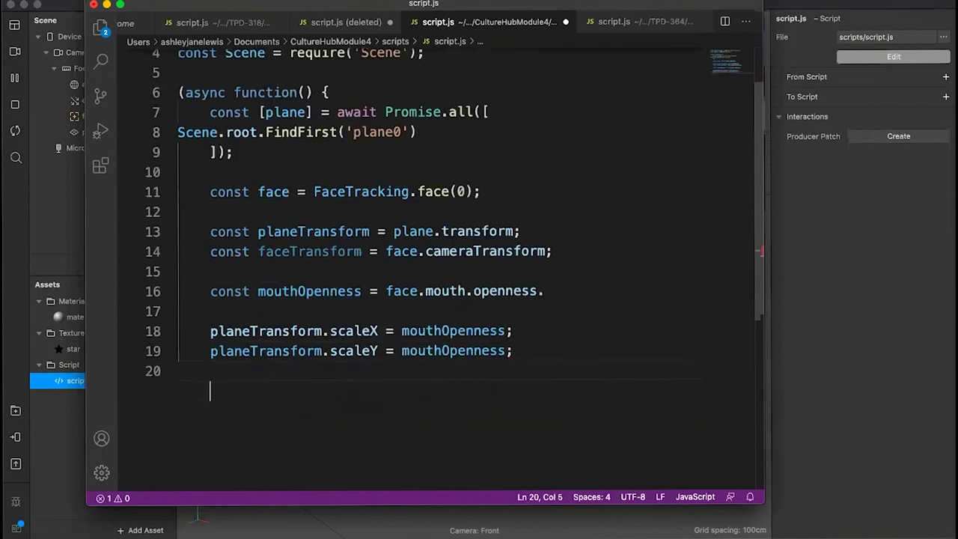
{"action": "key", "text": "Return"}
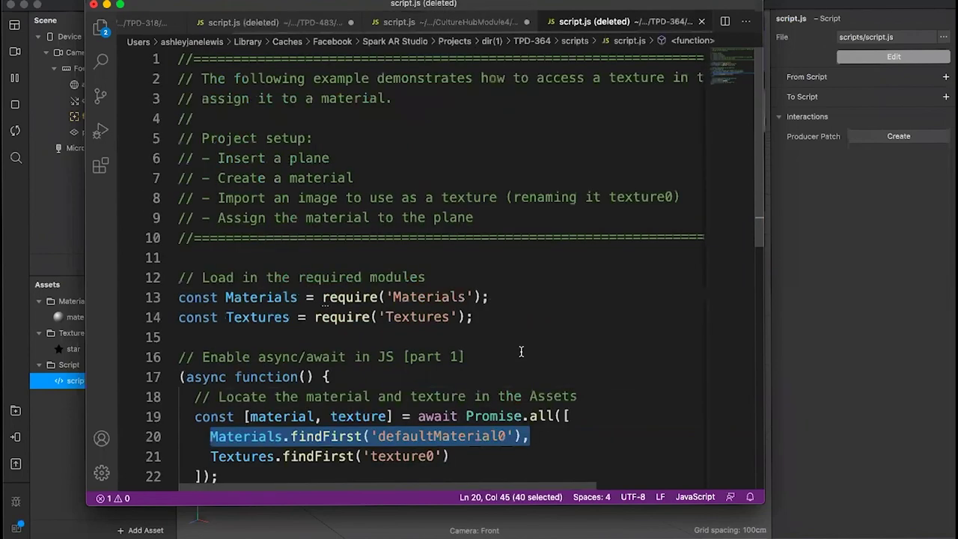
Check how the texture example script closes its async function, and return to the CultureHubModule4 script
{"action": "scroll", "coordinate": [521, 352], "scroll_direction": "down", "scroll_amount": 2}
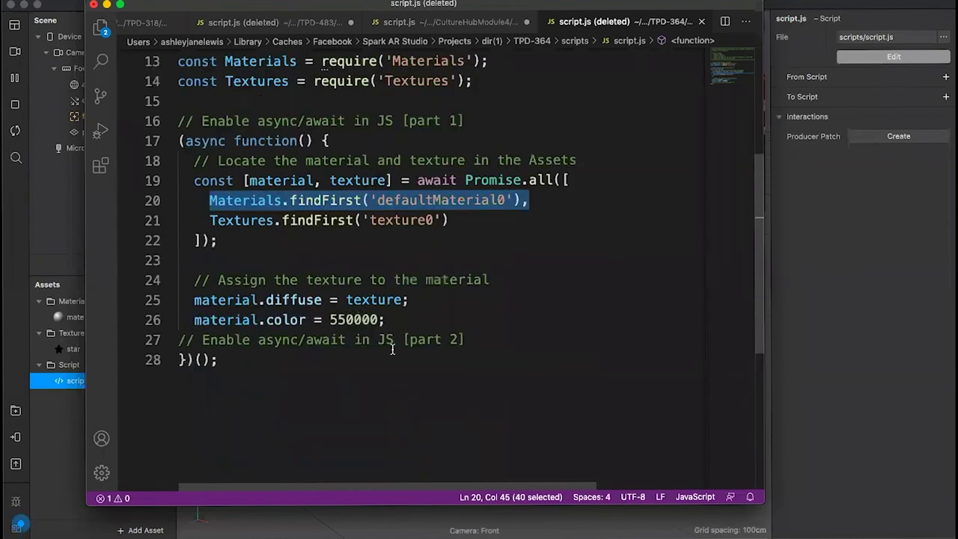
{"action": "left_click", "coordinate": [392, 350]}
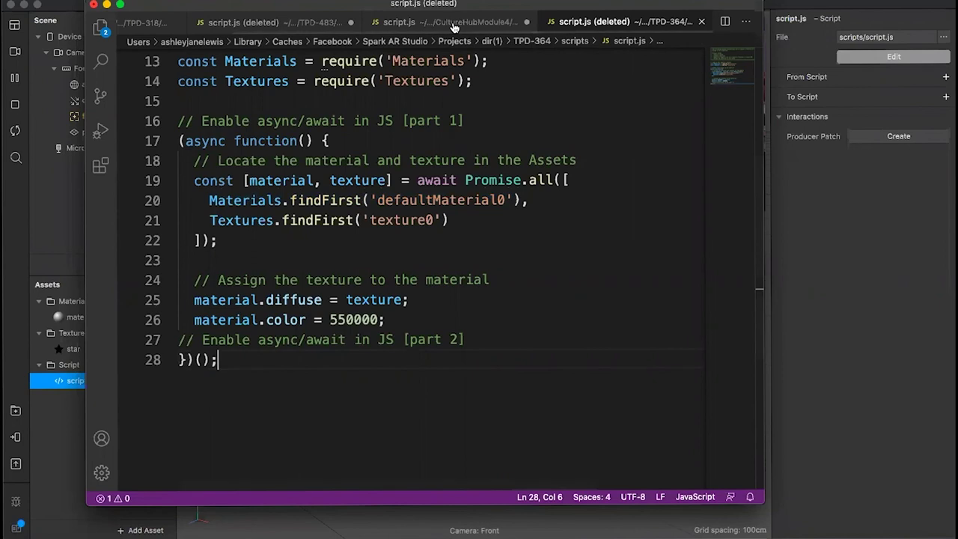
{"action": "key", "text": "ctrl+Tab"}
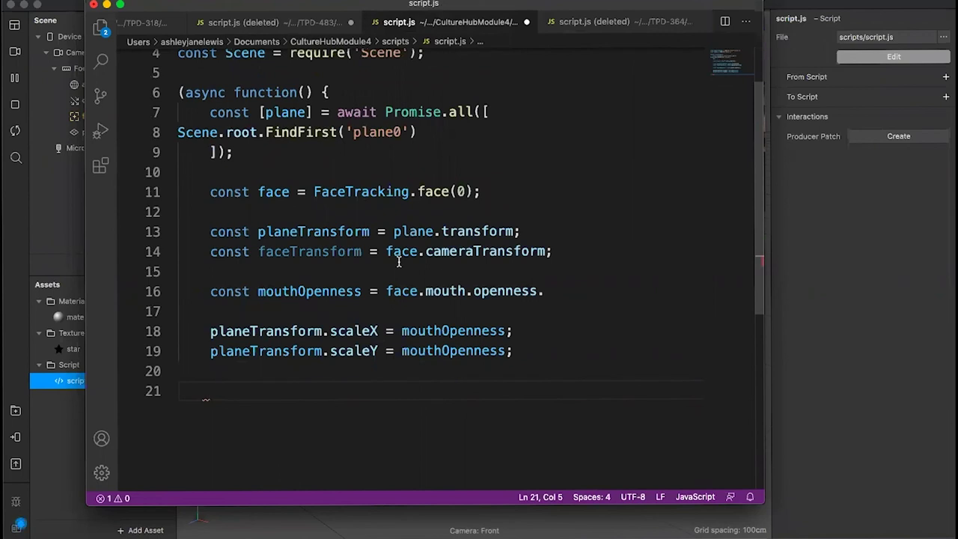
Close the async function on line 21 with })(); and no space before the call parentheses
{"action": "type", "text": "})"}
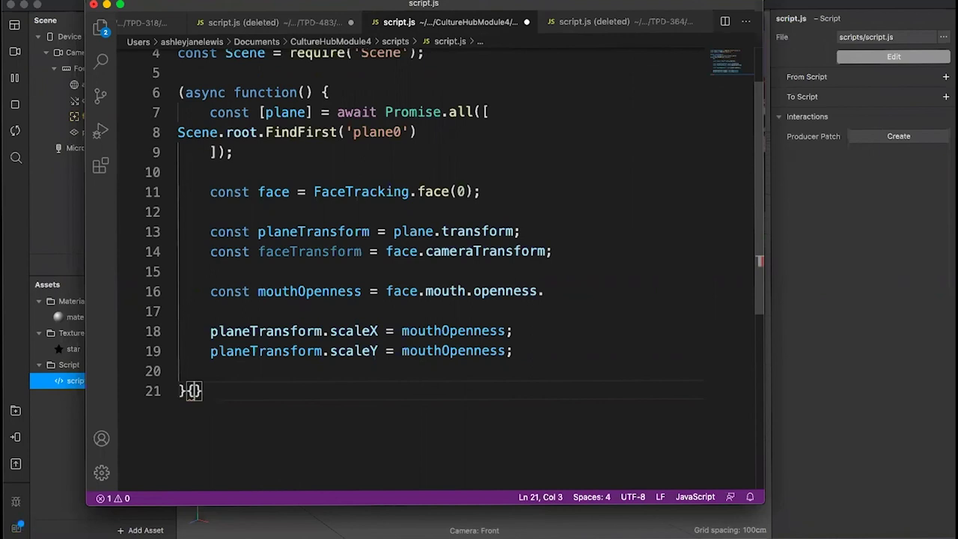
{"action": "key", "text": "BackSpace"}
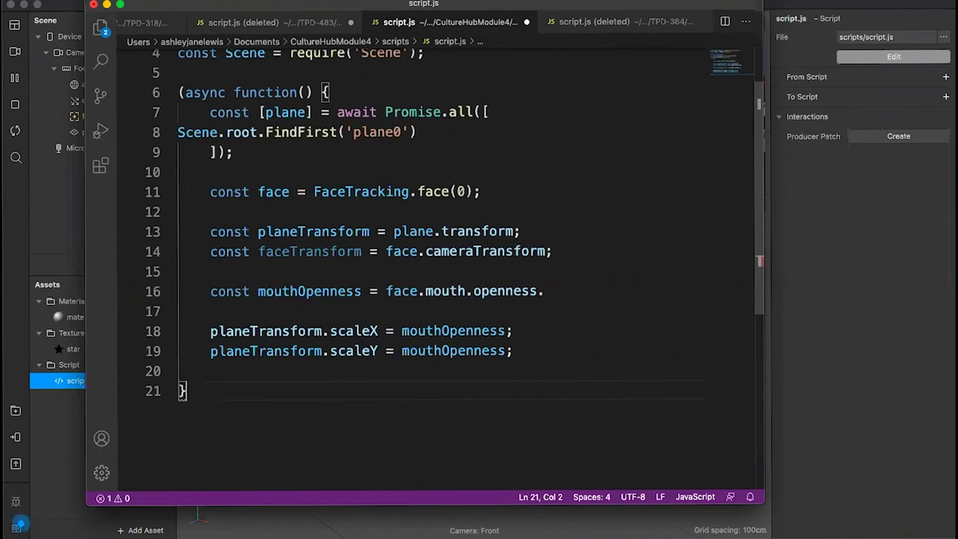
{"action": "type", "text": ")"}
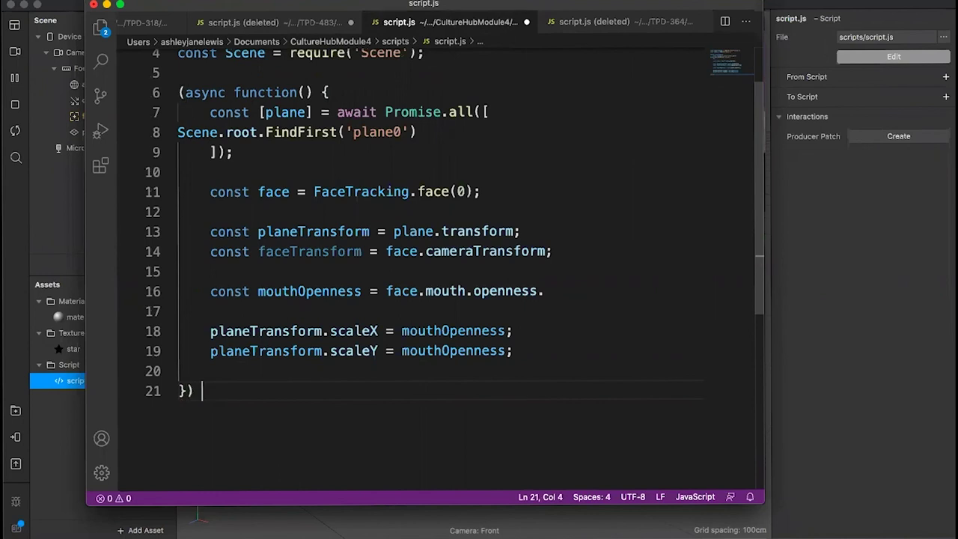
{"action": "type", "text": " ();"}
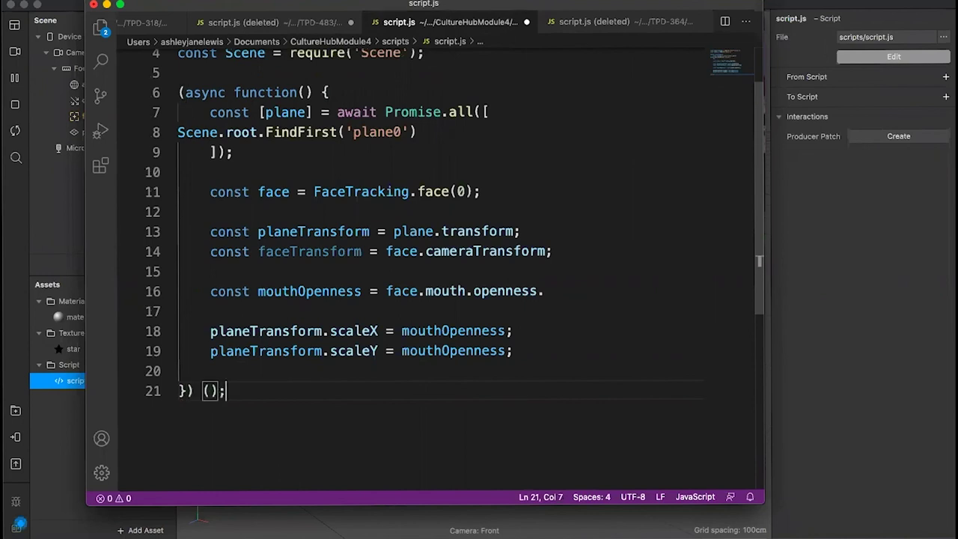
{"action": "key", "text": "Left"}
{"action": "key", "text": "Left"}
{"action": "key", "text": "Left"}
{"action": "key", "text": "BackSpace"}
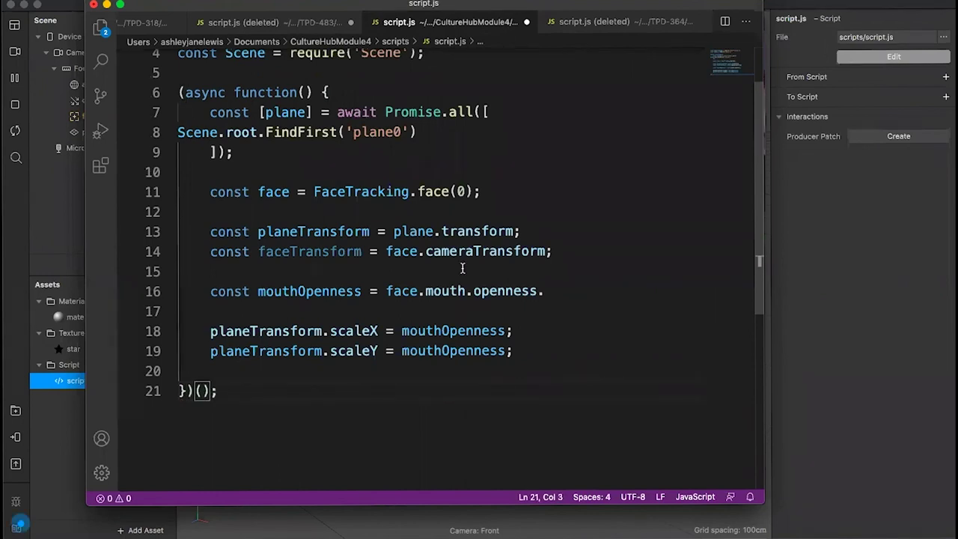
Complete the mouthOpenness declaration on line 16 by appending mul(5).add(1); after face.mouth.openness
{"action": "left_click", "coordinate": [561, 288]}
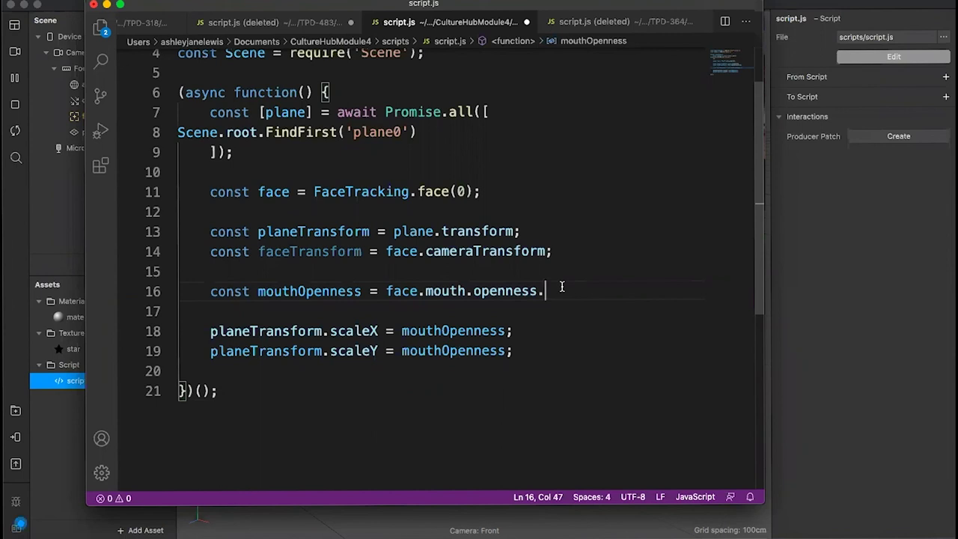
{"action": "type", "text": "mul"}
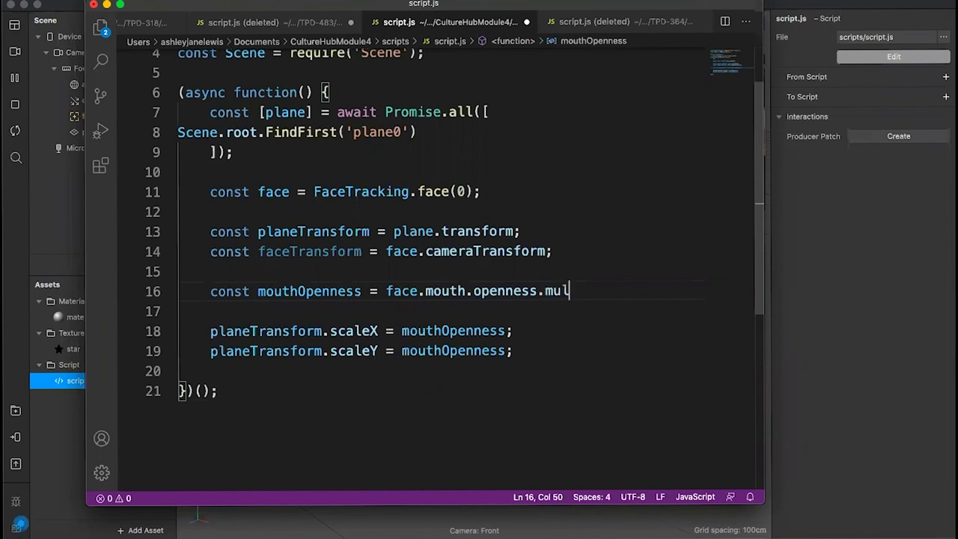
{"action": "type", "text": "("}
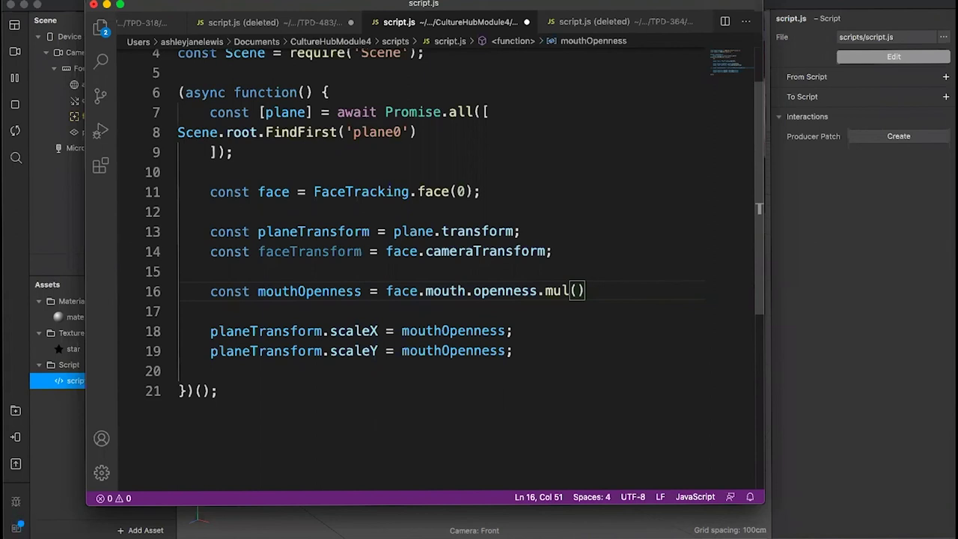
{"action": "type", "text": "5)"}
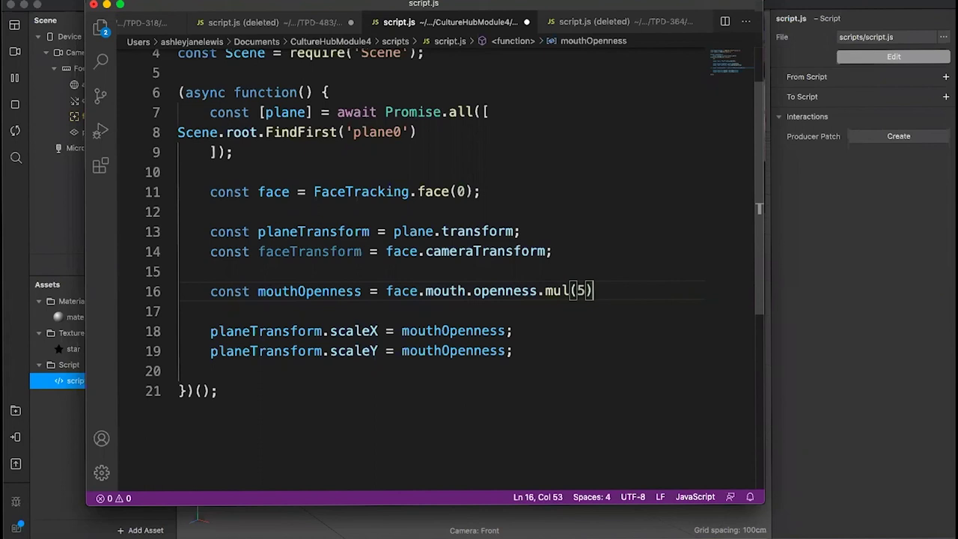
{"action": "type", "text": "."}
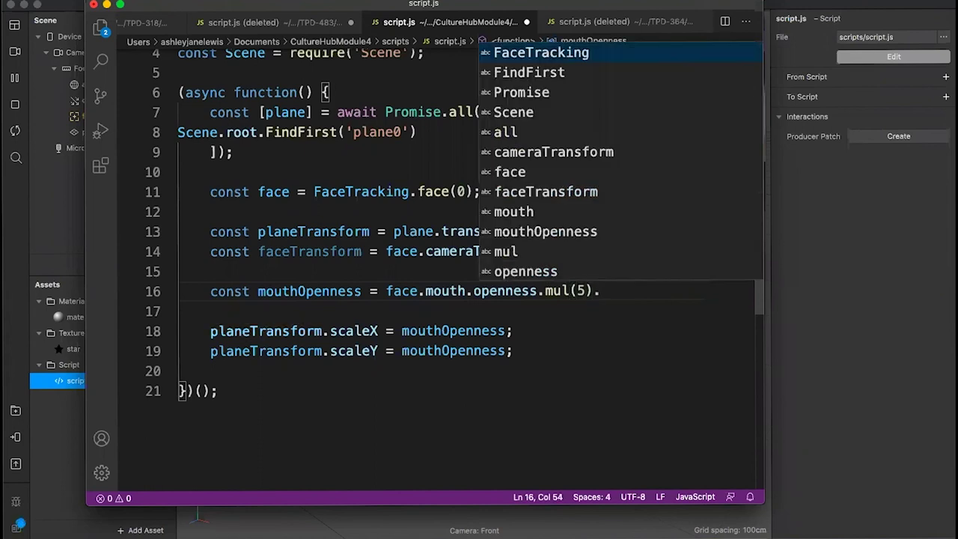
{"action": "type", "text": "add("}
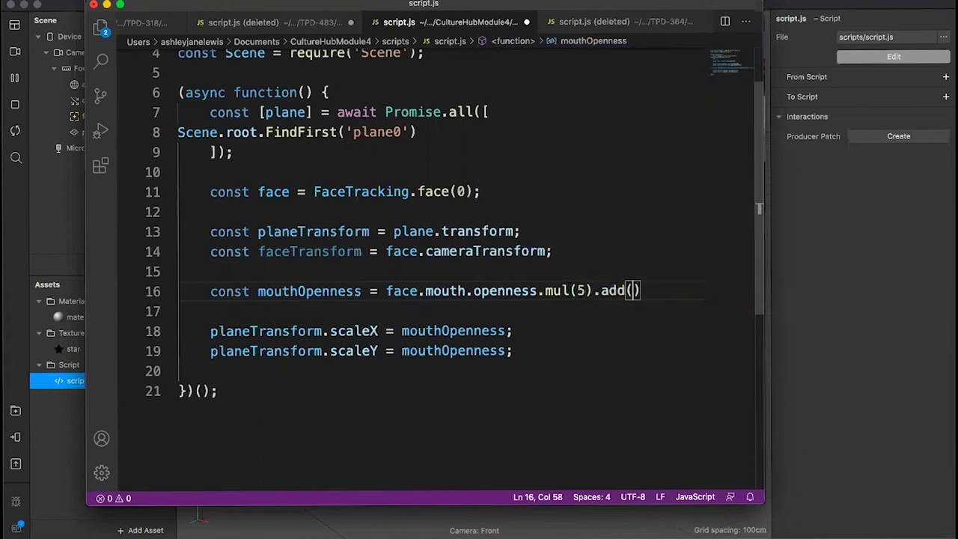
{"action": "type", "text": "1"}
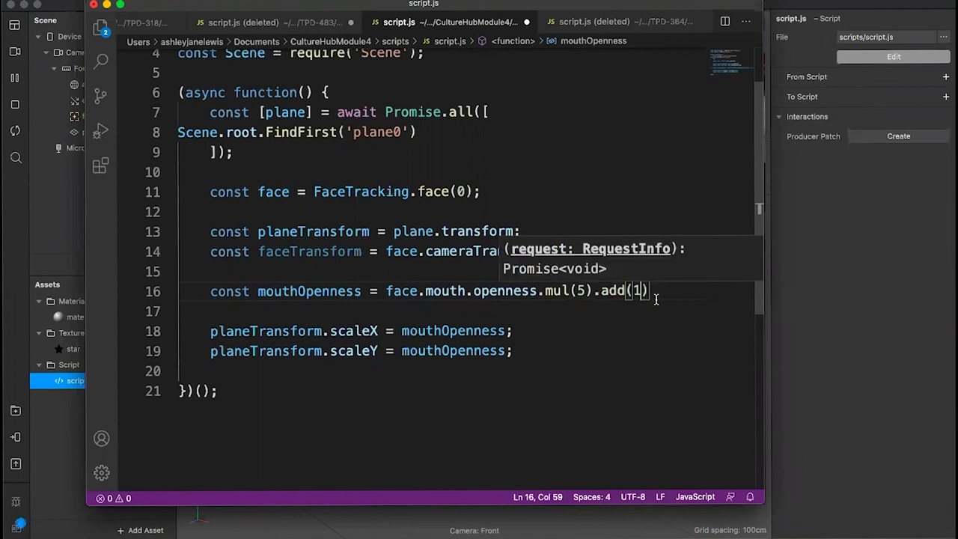
{"action": "type", "text": ");"}
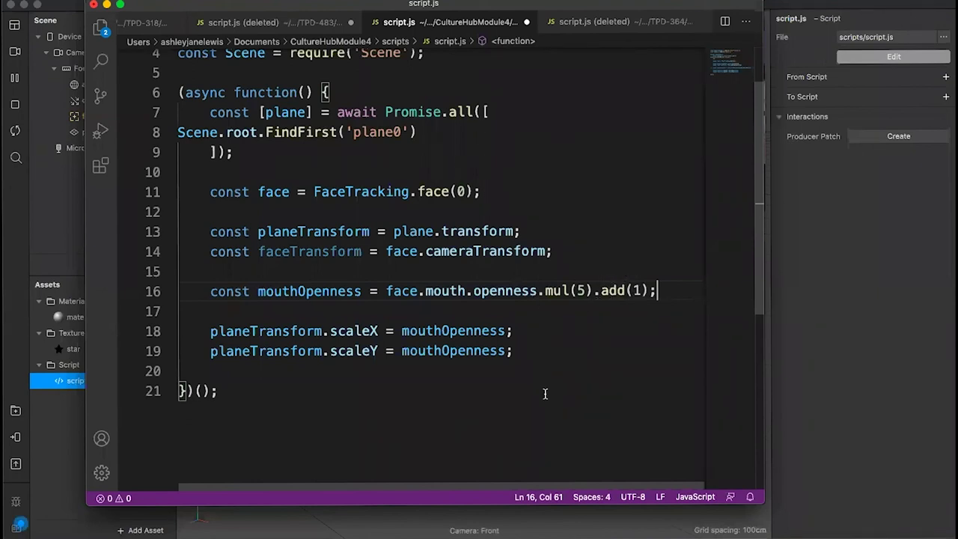
Save the script.js file with the completed mouthOpenness code
{"action": "key", "text": "super+s"}
{"action": "left_click", "coordinate": [89, 0]}
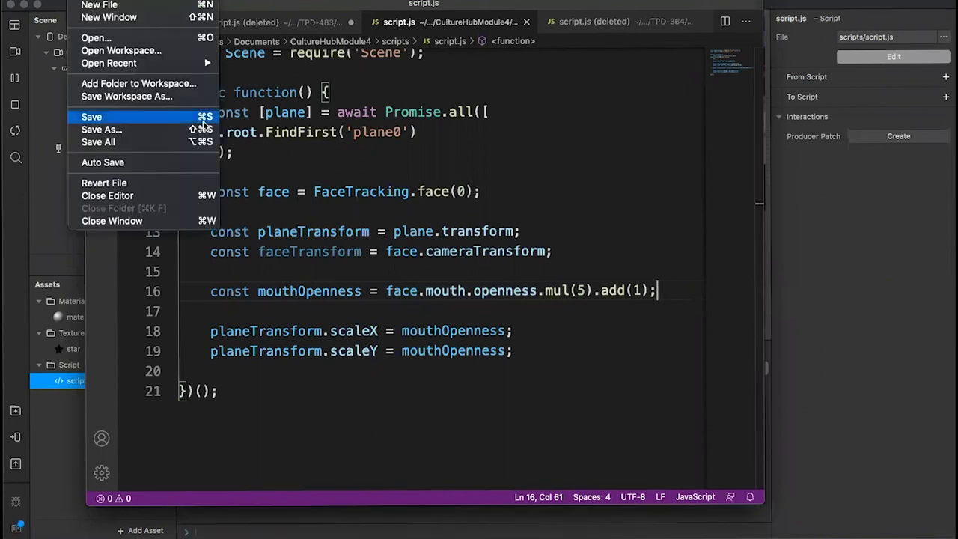
{"action": "left_click", "coordinate": [756, 289]}
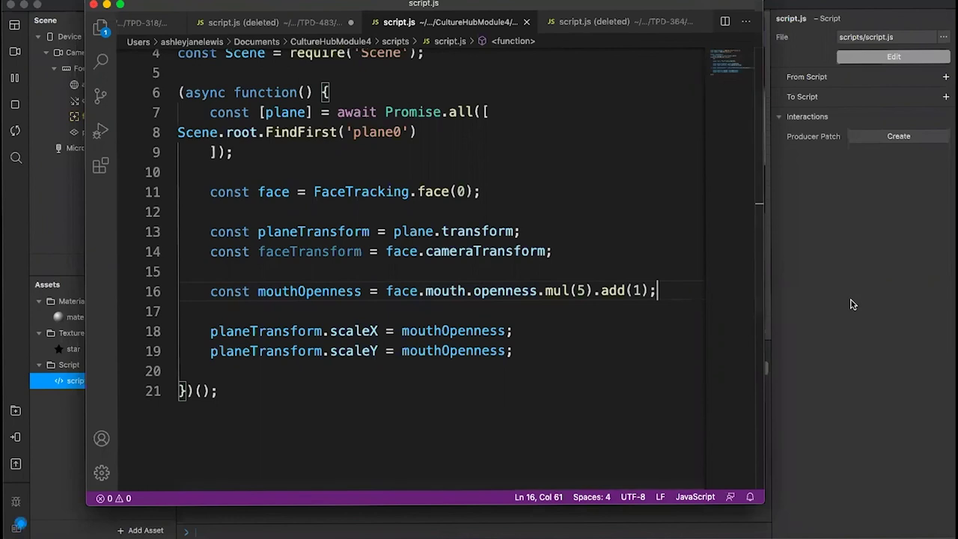
{"action": "key", "text": "super+Tab"}
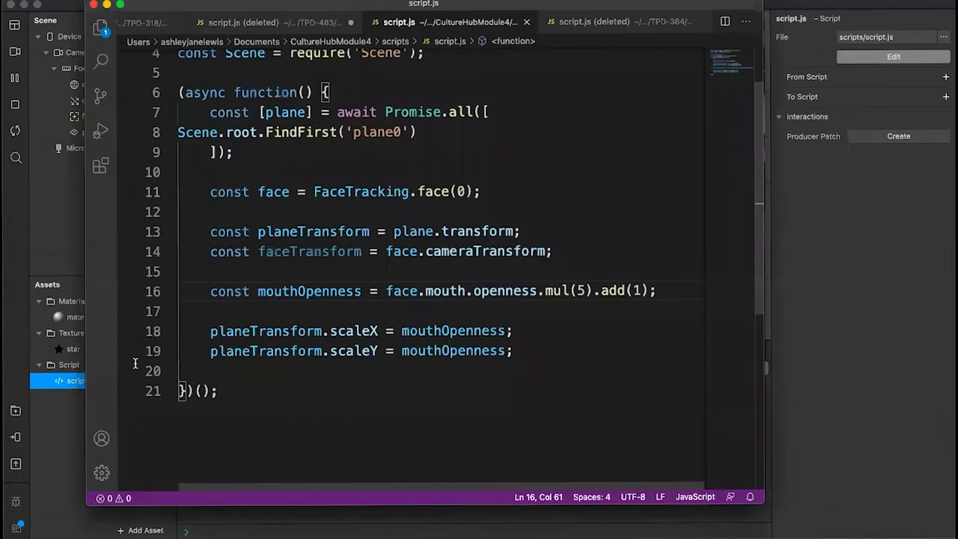
Indent the Scene.root line inside Promise.all by two tab levels and save the script
{"action": "scroll", "coordinate": [135, 364], "scroll_direction": "up", "scroll_amount": 2}
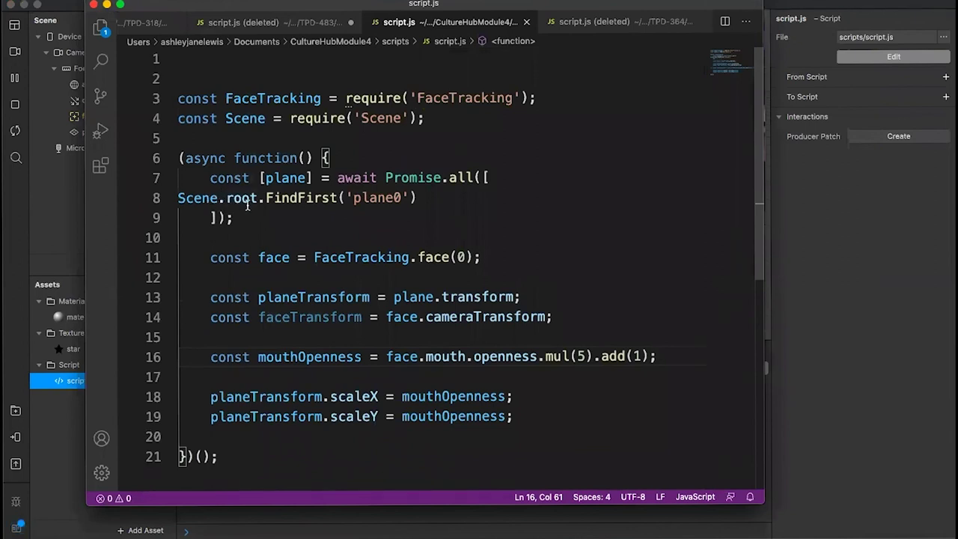
{"action": "left_click", "coordinate": [177, 198]}
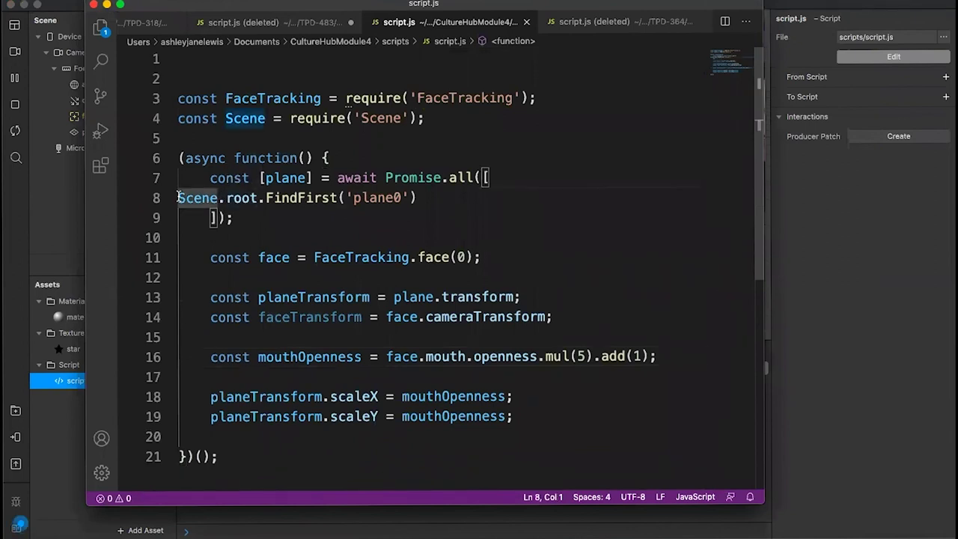
{"action": "key", "text": "Tab"}
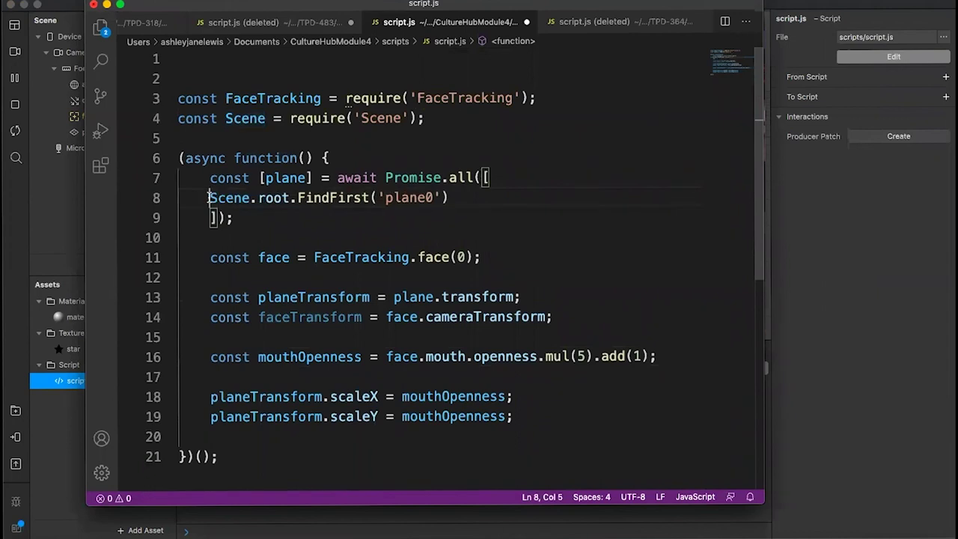
{"action": "key", "text": "Tab"}
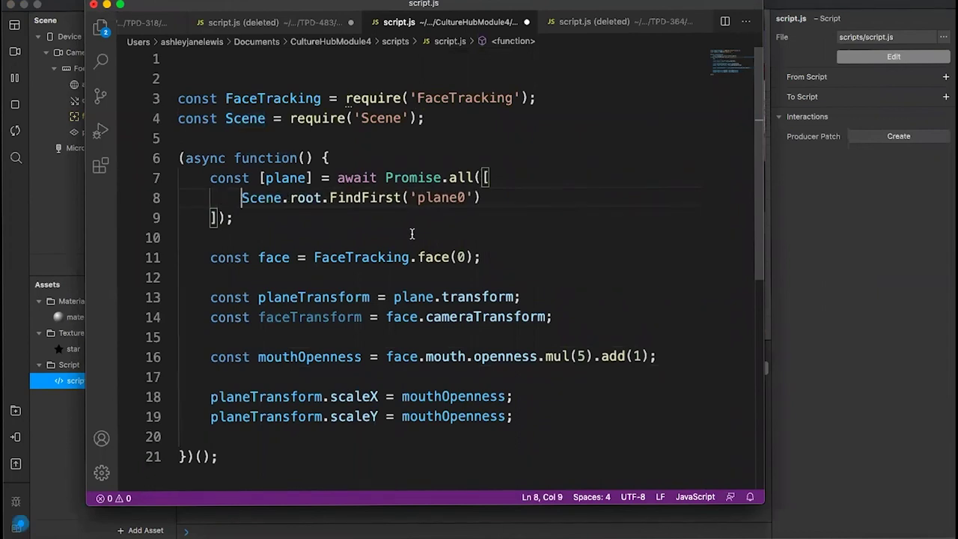
{"action": "key", "text": "super+s"}
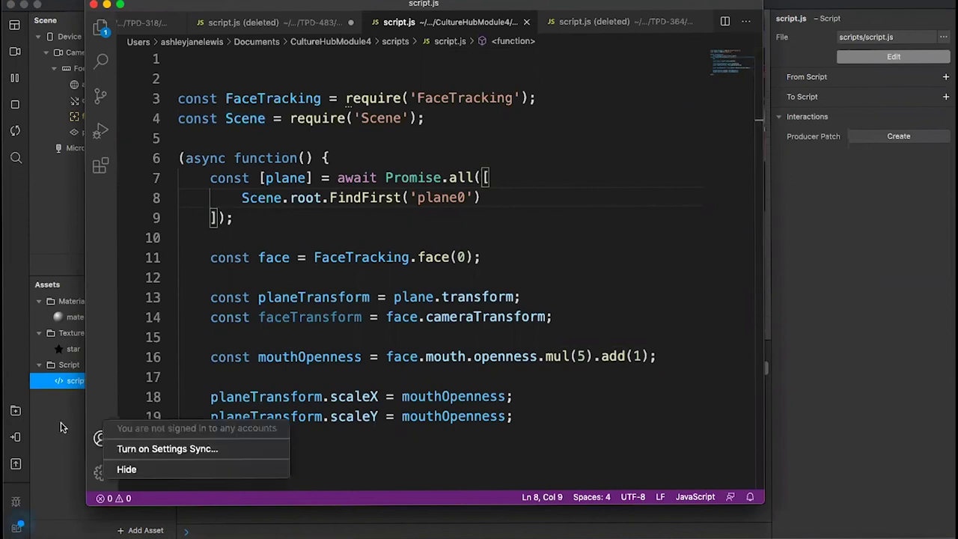
Switch to Spark AR Studio to clear the console and check for script messages, and return to Visual Studio Code
{"action": "left_click", "coordinate": [781, 370]}
{"action": "left_click", "coordinate": [751, 368]}
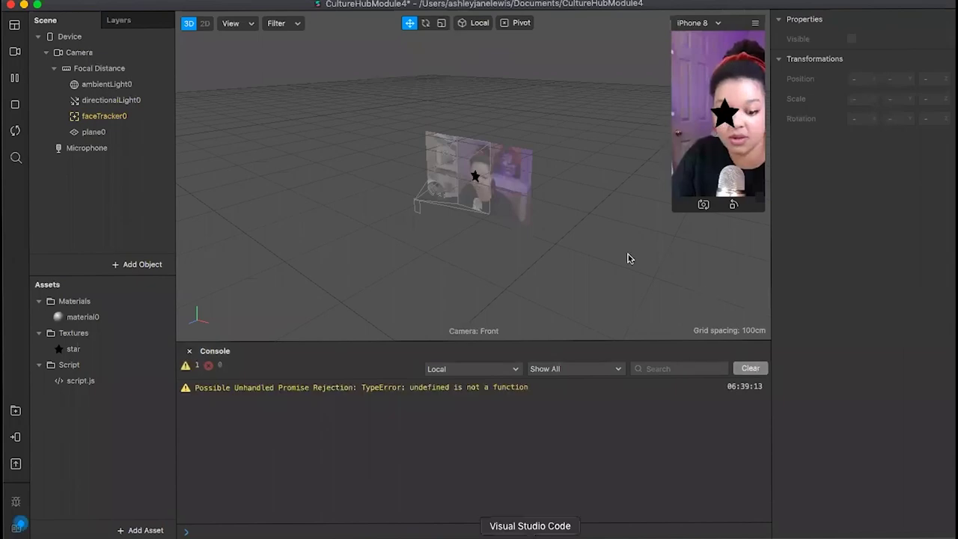
{"action": "key", "text": "ctrl+Up"}
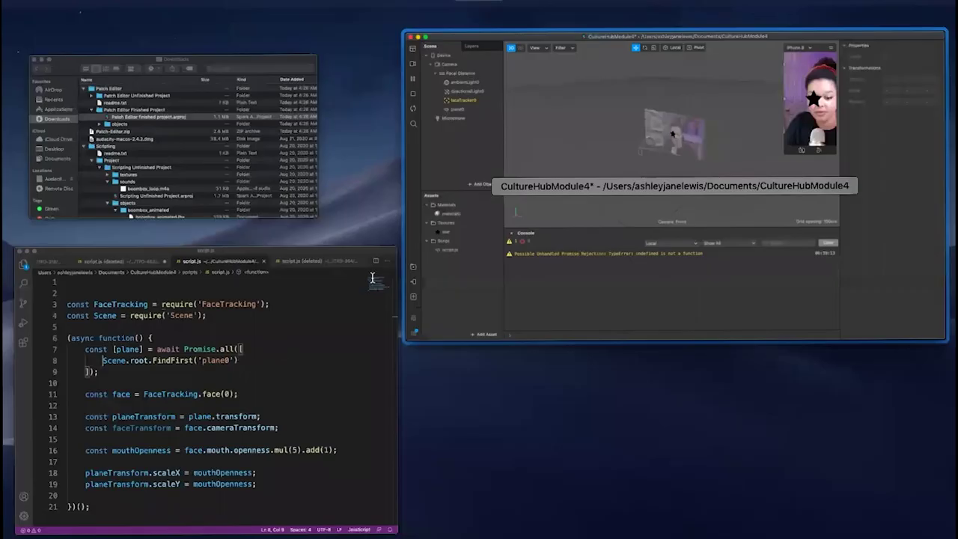
{"action": "left_click", "coordinate": [274, 353]}
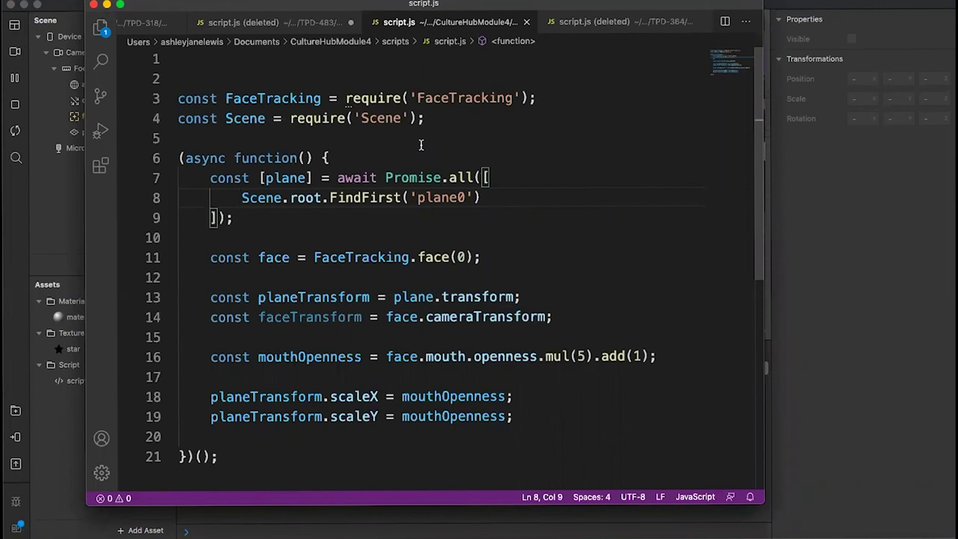
Correct the method name on the 'plane0' lookup line to findFirst with a lowercase f and save the script
{"action": "scroll", "coordinate": [421, 145], "scroll_direction": "down", "scroll_amount": 1}
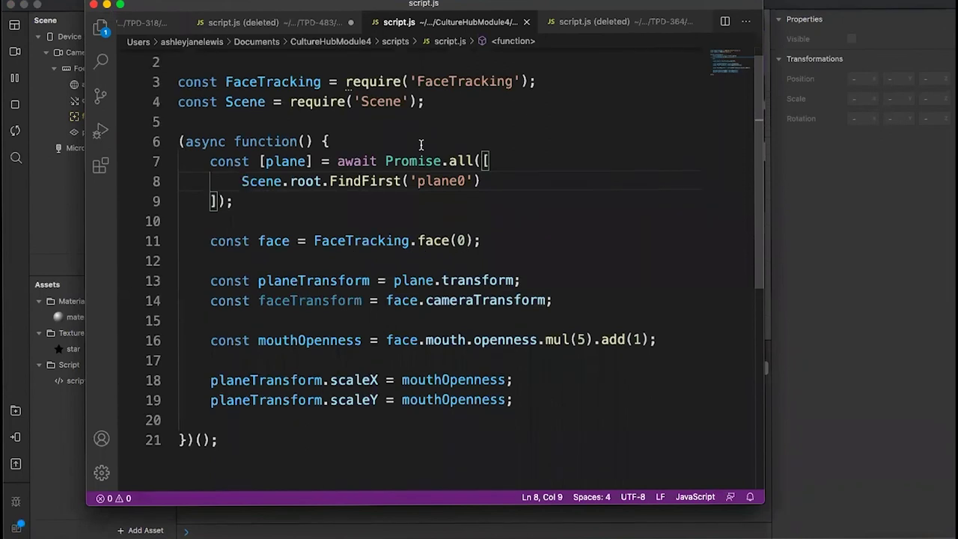
{"action": "scroll", "coordinate": [421, 144], "scroll_direction": "down", "scroll_amount": 1}
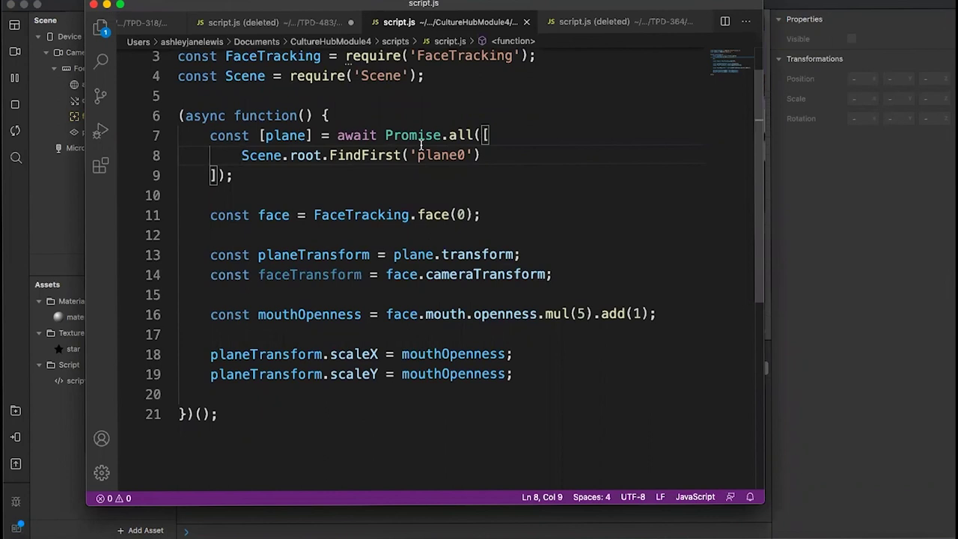
{"action": "left_click", "coordinate": [335, 155]}
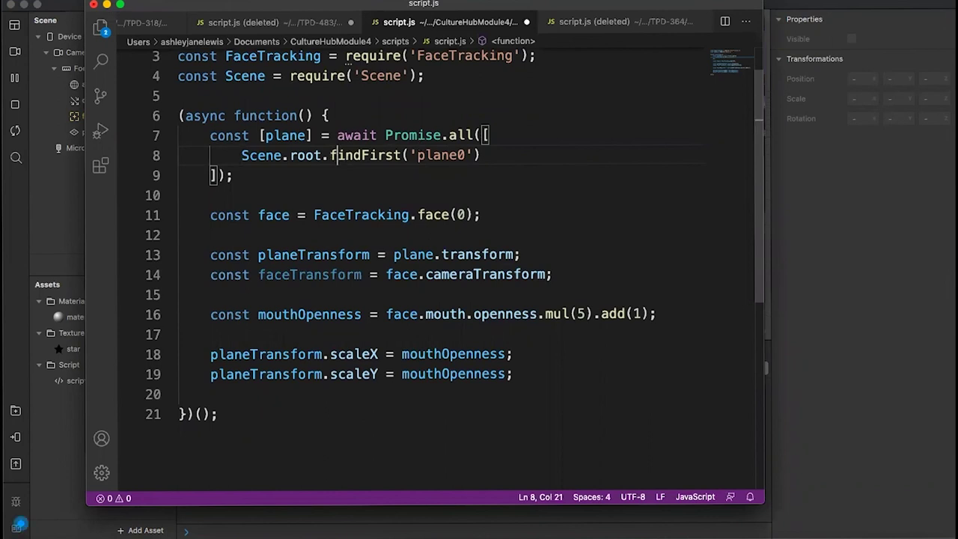
{"action": "key", "text": "super+s"}
Switch to Spark AR Studio and clear the old message from the console
{"action": "left_click", "coordinate": [43, 204]}
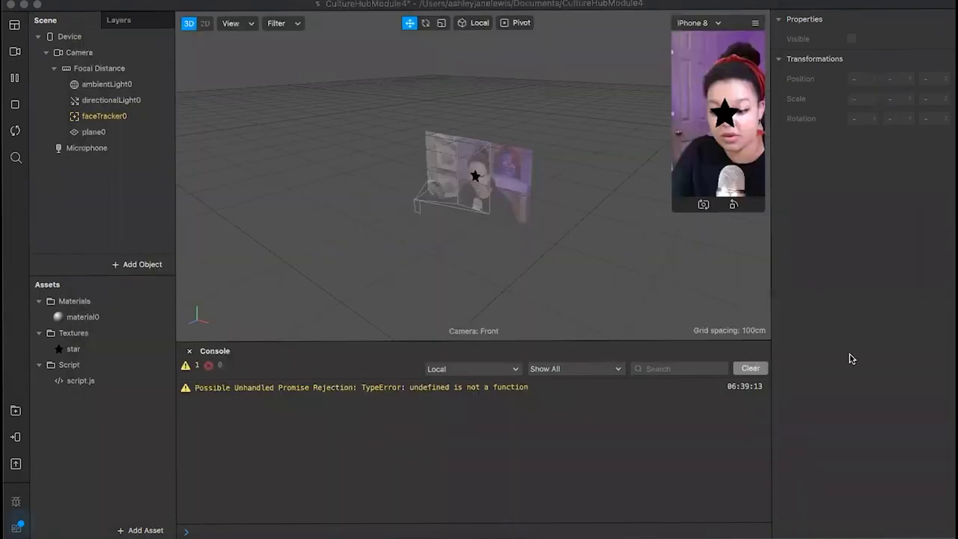
{"action": "left_click", "coordinate": [739, 367]}
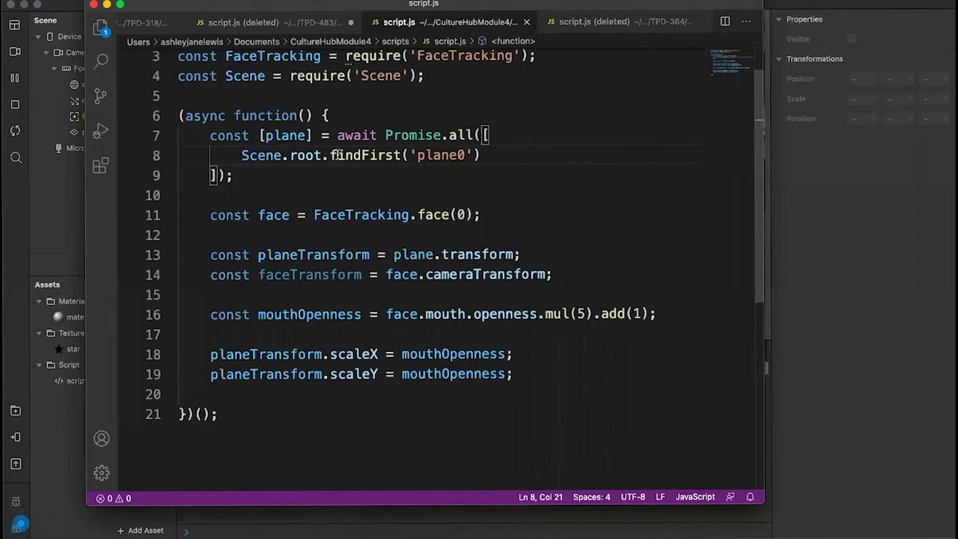
{"action": "key", "text": "shift+Left"}
{"action": "left_click", "coordinate": [368, 198]}
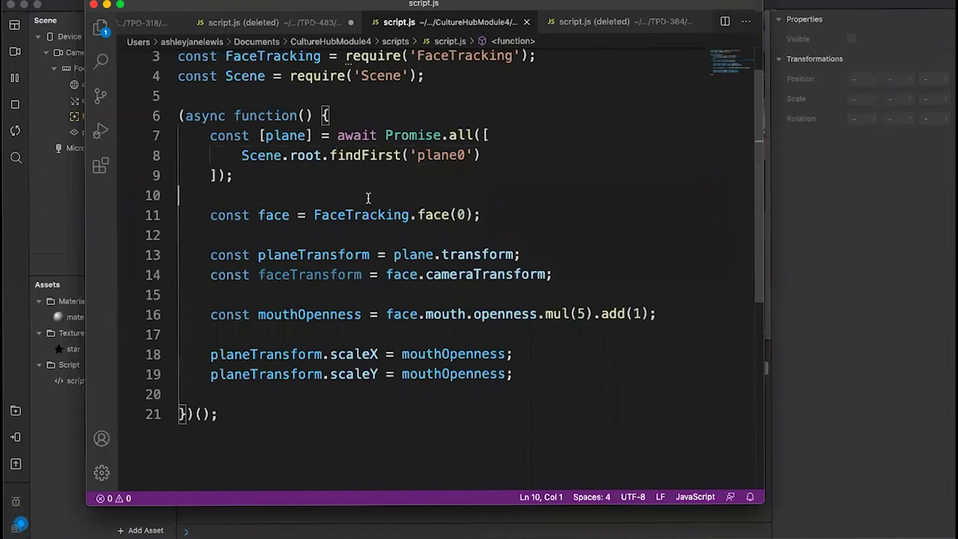
{"action": "left_click_drag", "start_coordinate": [335, 154], "coordinate": [339, 154]}
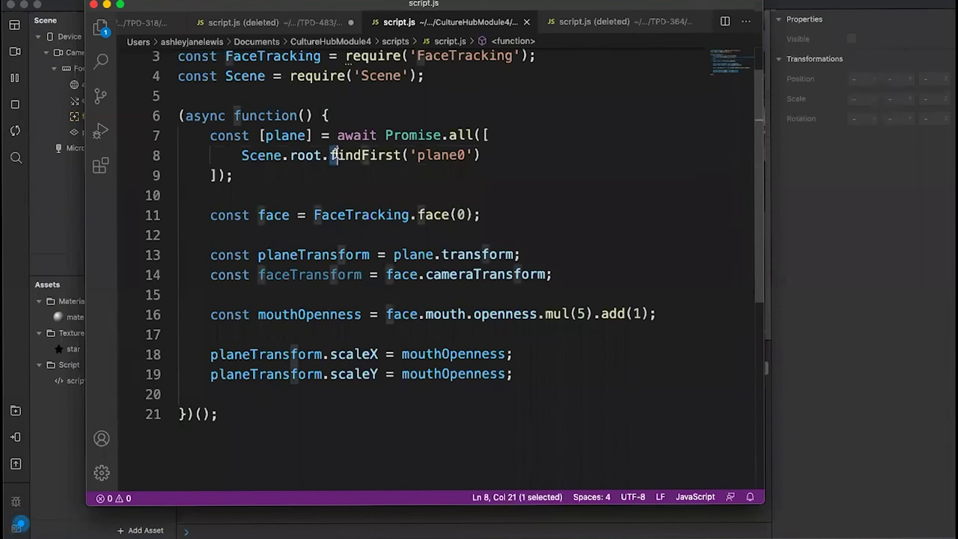
{"action": "left_click", "coordinate": [372, 189]}
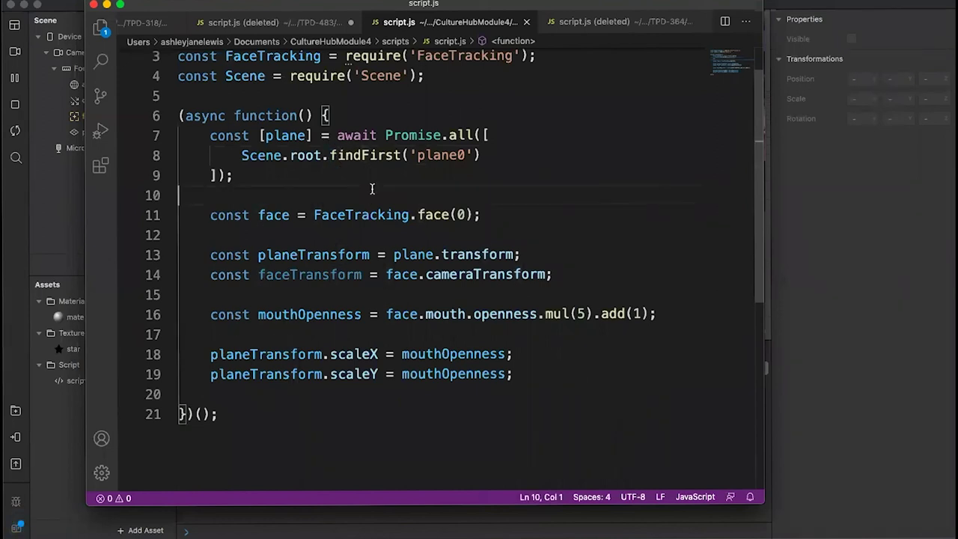
Switch to Spark AR Studio and nest plane0 under faceTracker0 in the scene hierarchy
{"action": "left_click", "coordinate": [9, 207]}
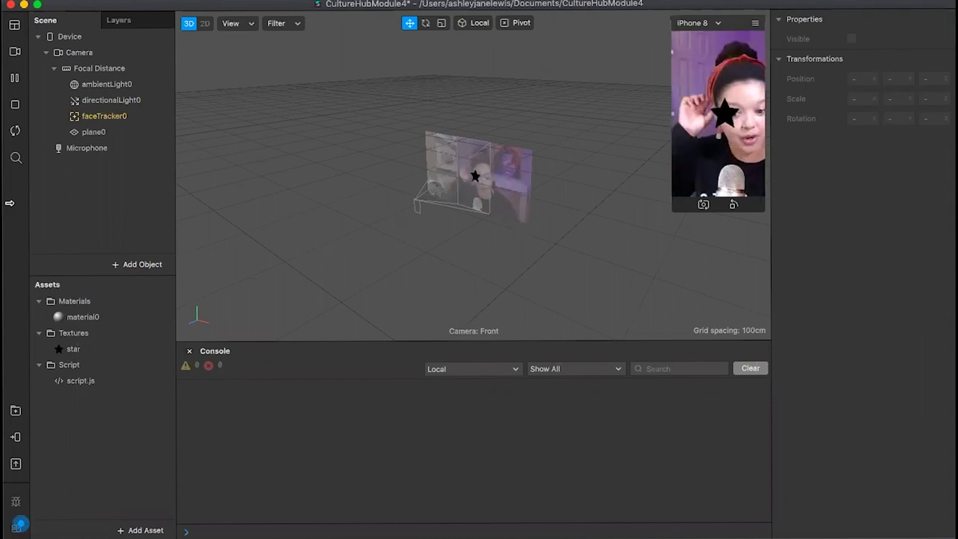
{"action": "left_click", "coordinate": [76, 123]}
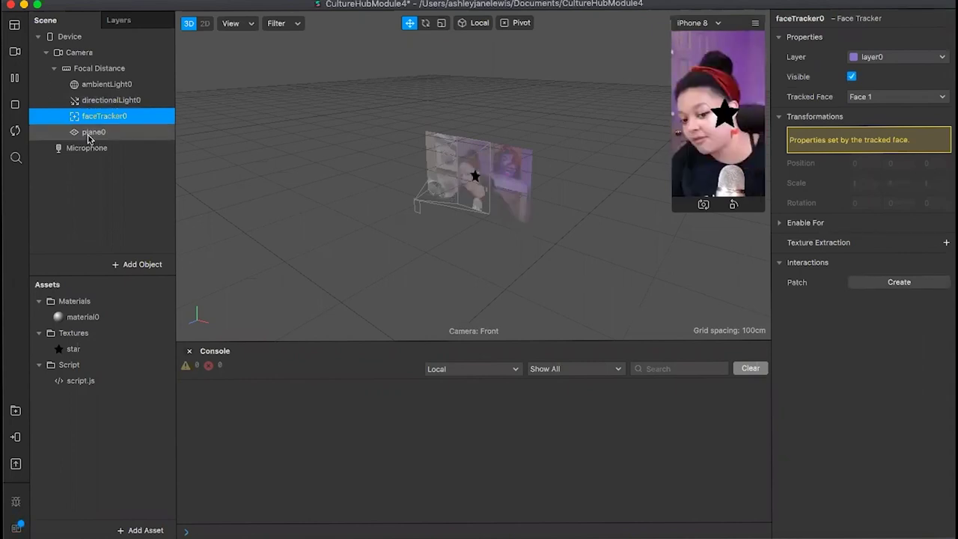
{"action": "left_click", "coordinate": [88, 133]}
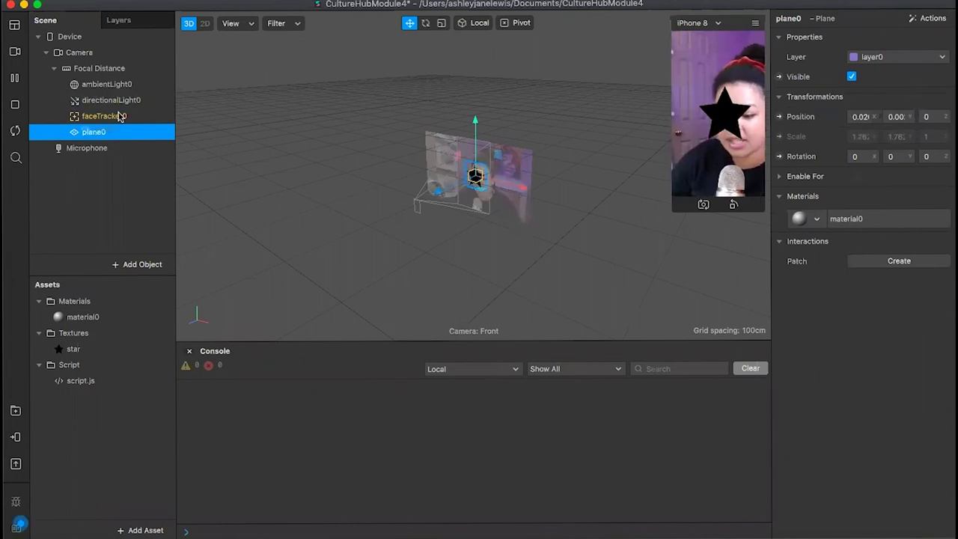
{"action": "left_click_drag", "start_coordinate": [120, 117], "coordinate": [130, 118]}
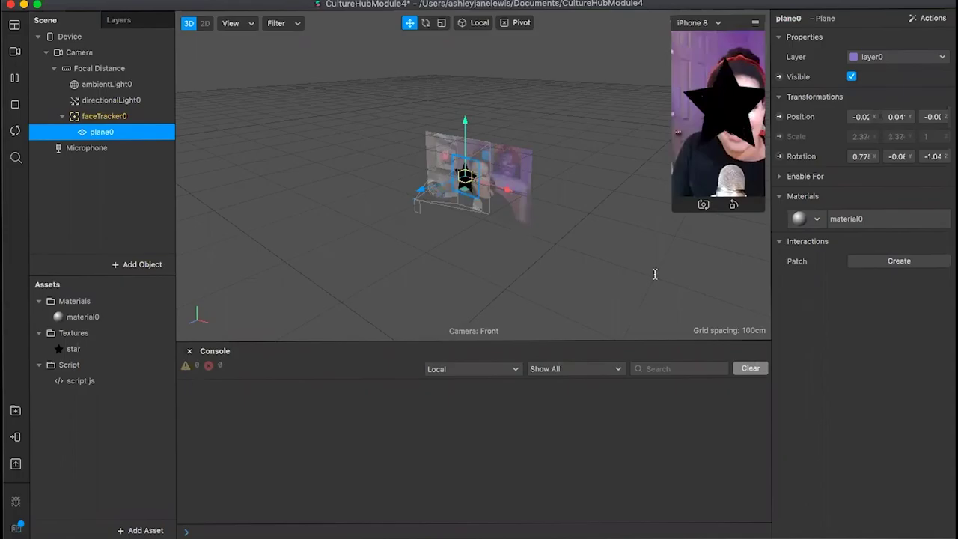
In Visual Studio Code, move the window clear of the preview, set the mouthOpenness multiplier to 10, save, and return to Spark AR Studio
{"action": "key", "text": "ctrl+Up"}
{"action": "left_click", "coordinate": [235, 224]}
{"action": "left_click_drag", "start_coordinate": [623, 3], "coordinate": [418, 3]}
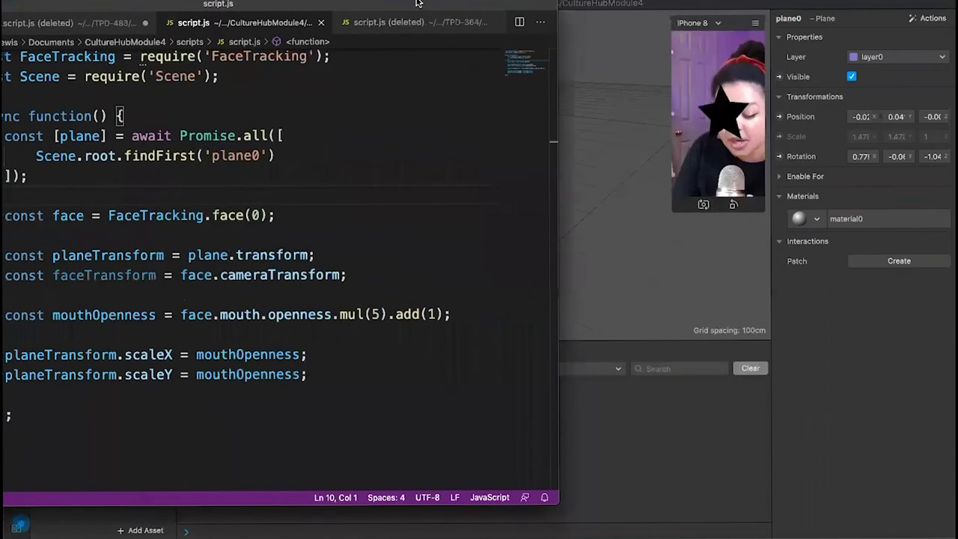
{"action": "left_click", "coordinate": [367, 315]}
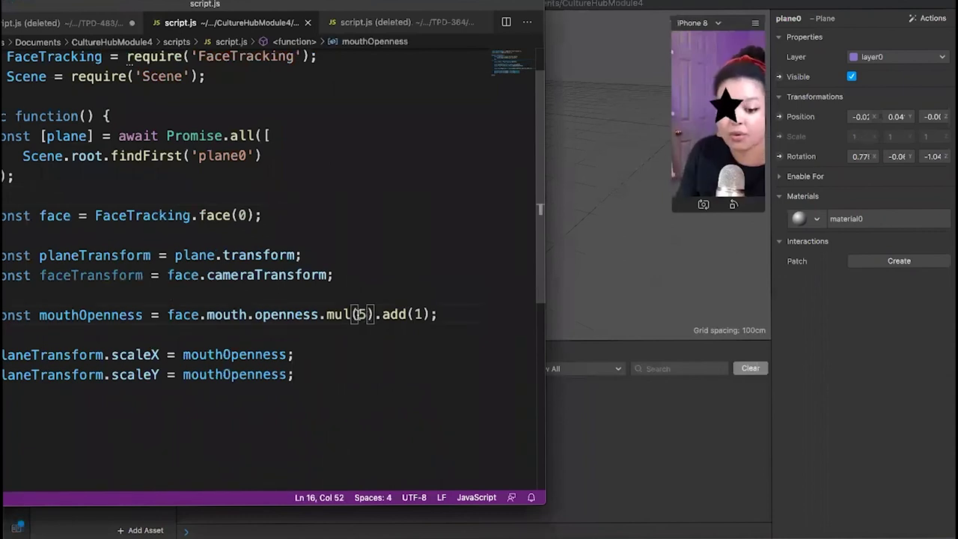
{"action": "key", "text": "BackSpace"}
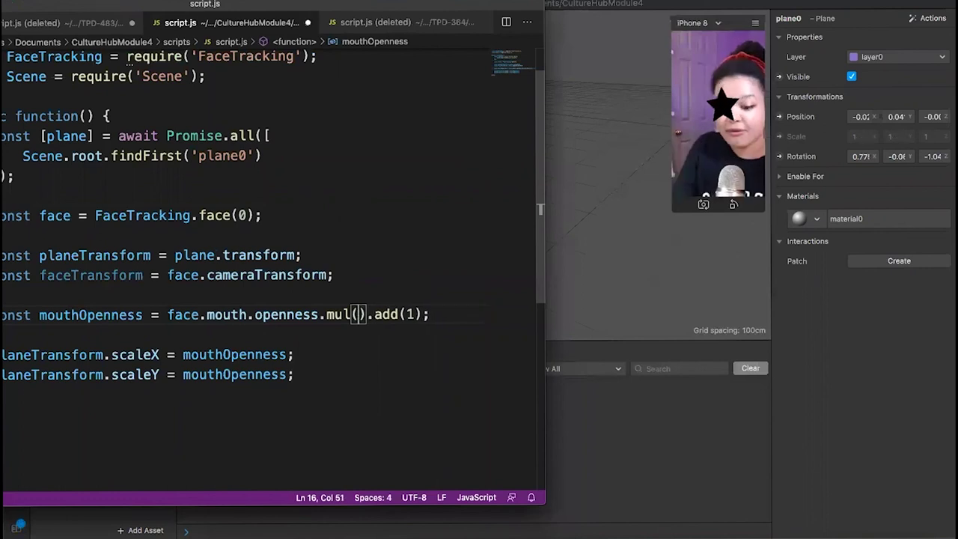
{"action": "type", "text": "10"}
{"action": "key", "text": "super+s"}
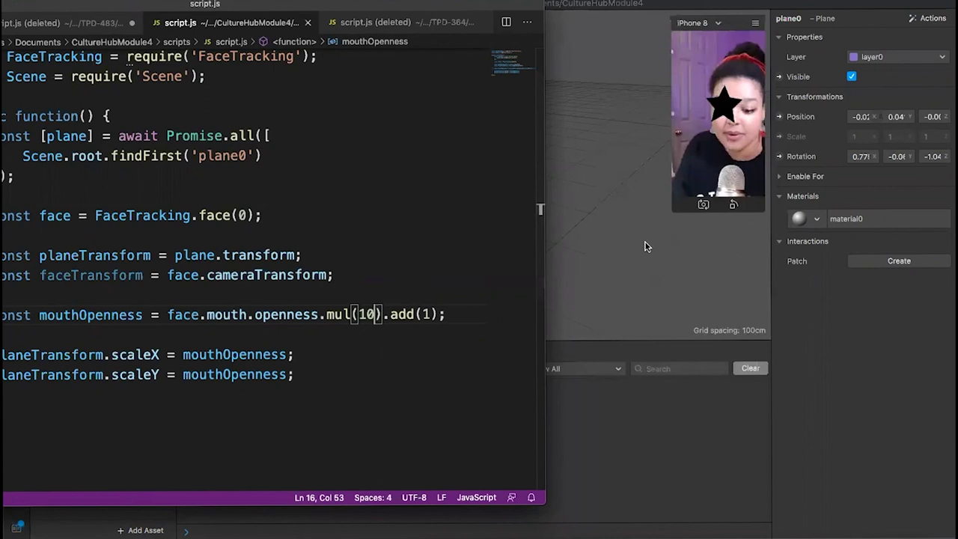
{"action": "key", "text": "super+Tab"}
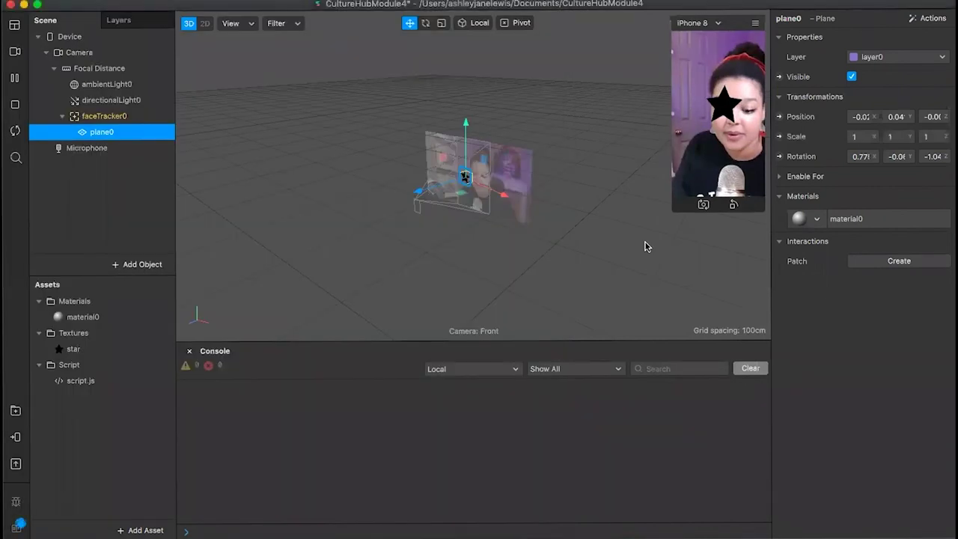
{"action": "left_click", "coordinate": [647, 247]}
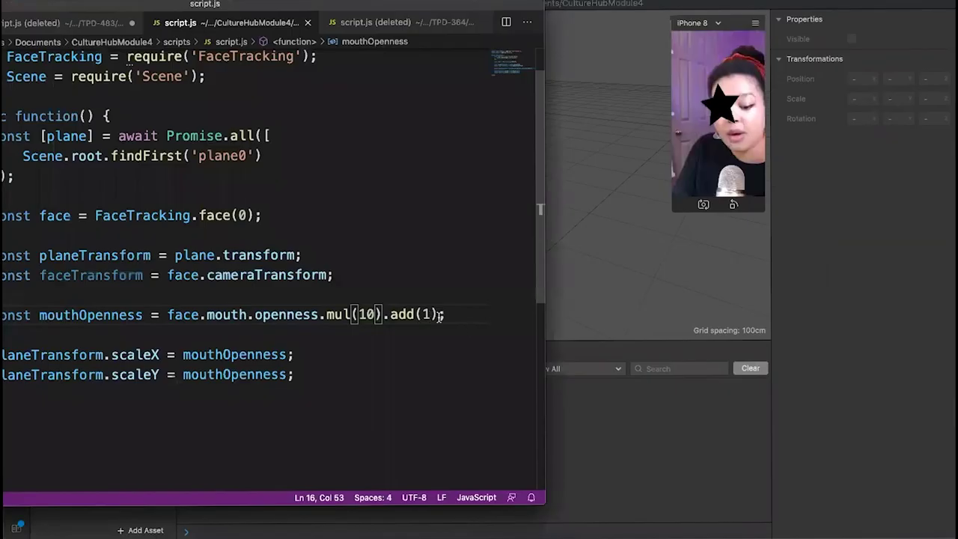
In Visual Studio Code, set the mouthOpenness add value to 0.5, save the script, and switch back to Spark AR Studio
{"action": "left_click", "coordinate": [437, 315]}
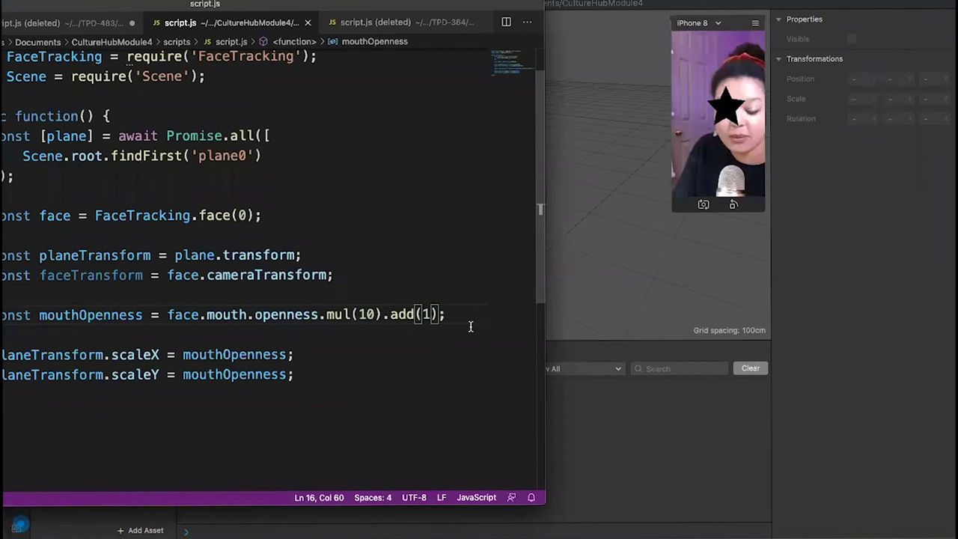
{"action": "type", "text": "0"}
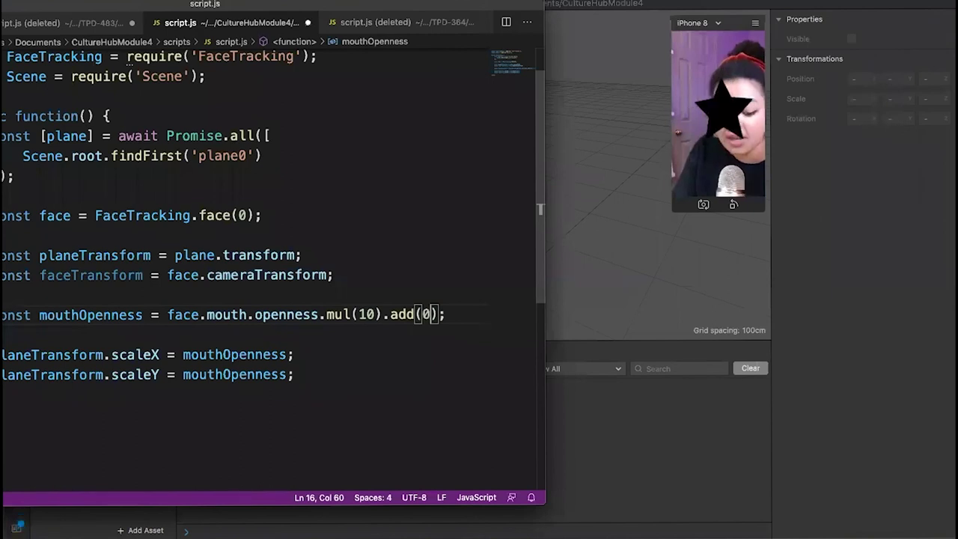
{"action": "type", "text": ".5"}
{"action": "key", "text": "super+s"}
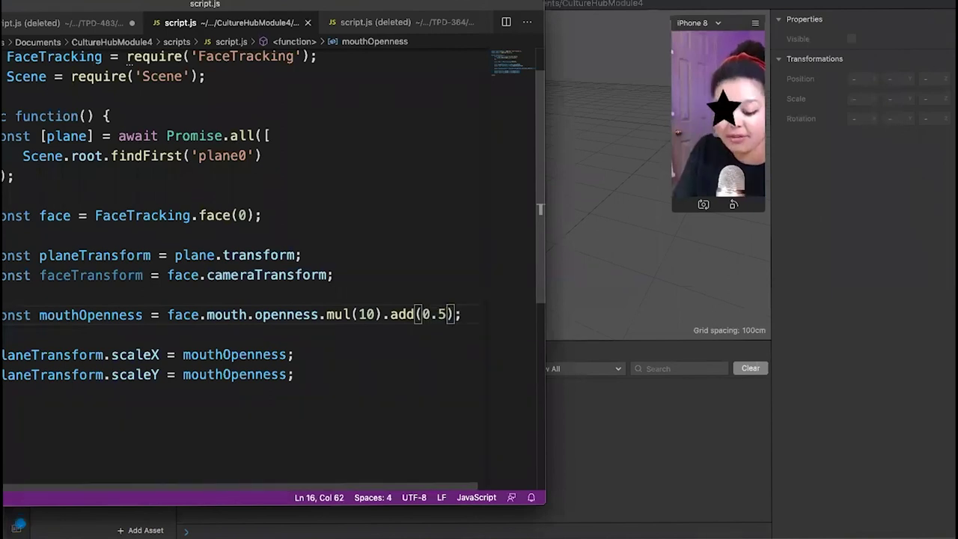
{"action": "left_click", "coordinate": [627, 246]}
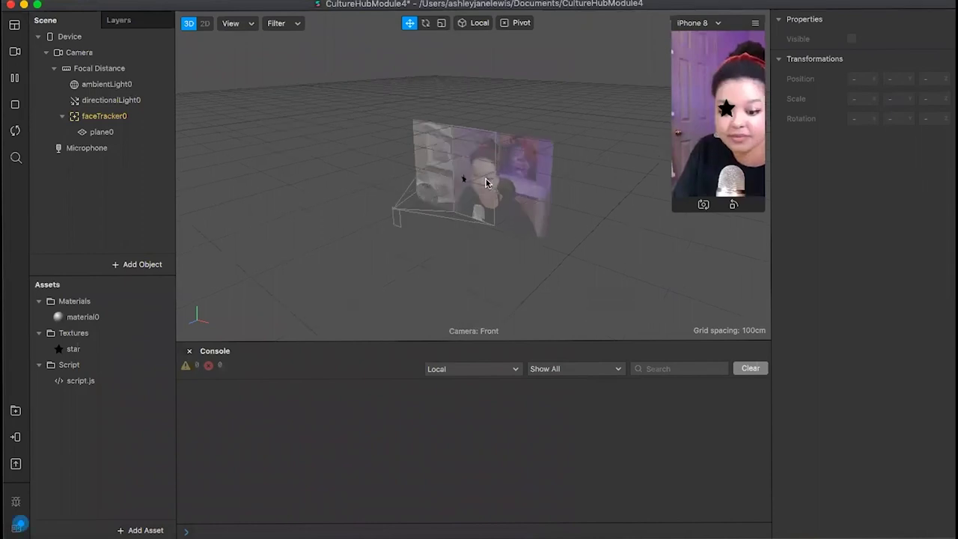
Move plane0 slightly down along its vertical axis in the 3D viewport
{"action": "scroll", "coordinate": [486, 182], "scroll_direction": "up", "scroll_amount": 3}
{"action": "left_click", "coordinate": [137, 131]}
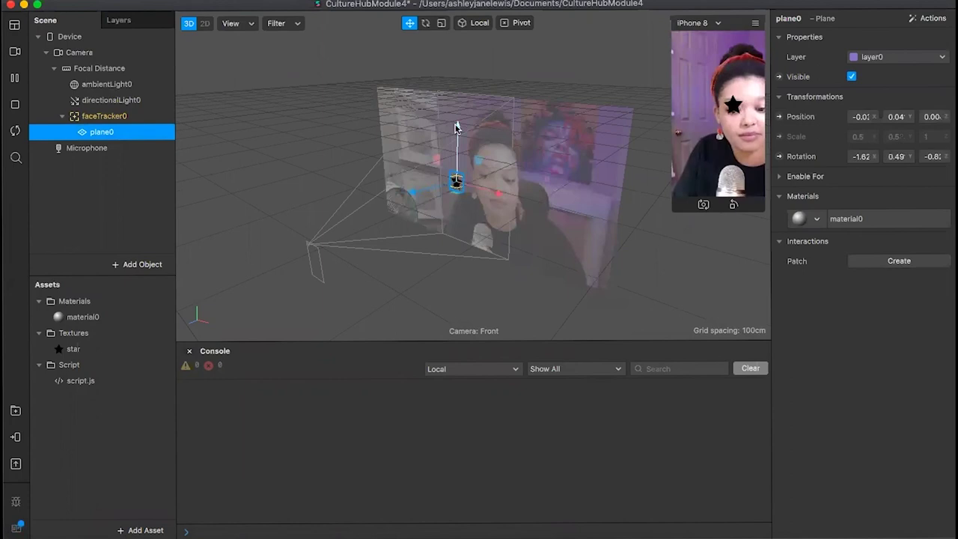
{"action": "left_click_drag", "start_coordinate": [458, 132], "coordinate": [457, 133]}
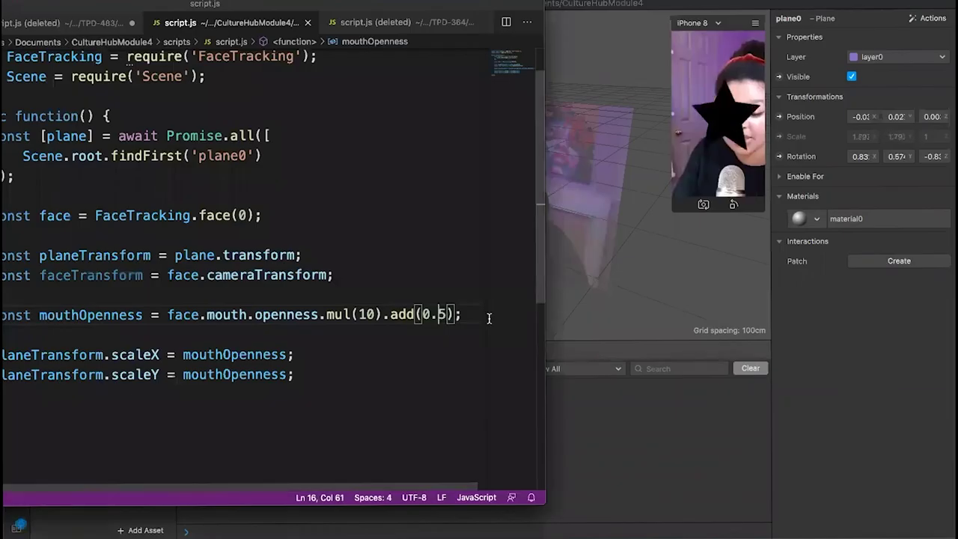
In Visual Studio Code, set the mouthOpenness add value to 0.25, save the script, and return to the Spark AR Studio viewport
{"action": "key", "text": "Left"}
{"action": "type", "text": "2"}
{"action": "key", "text": "super+s"}
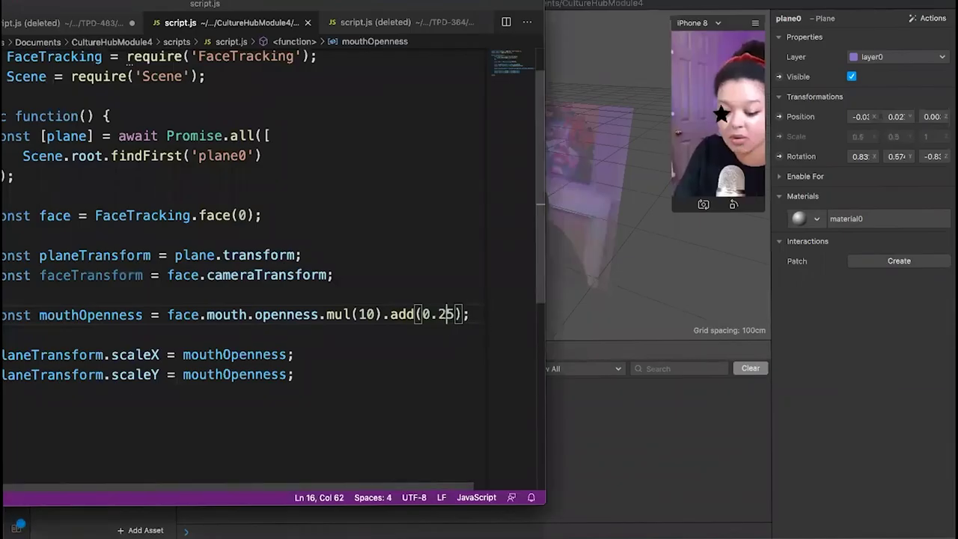
{"action": "left_click", "coordinate": [619, 222]}
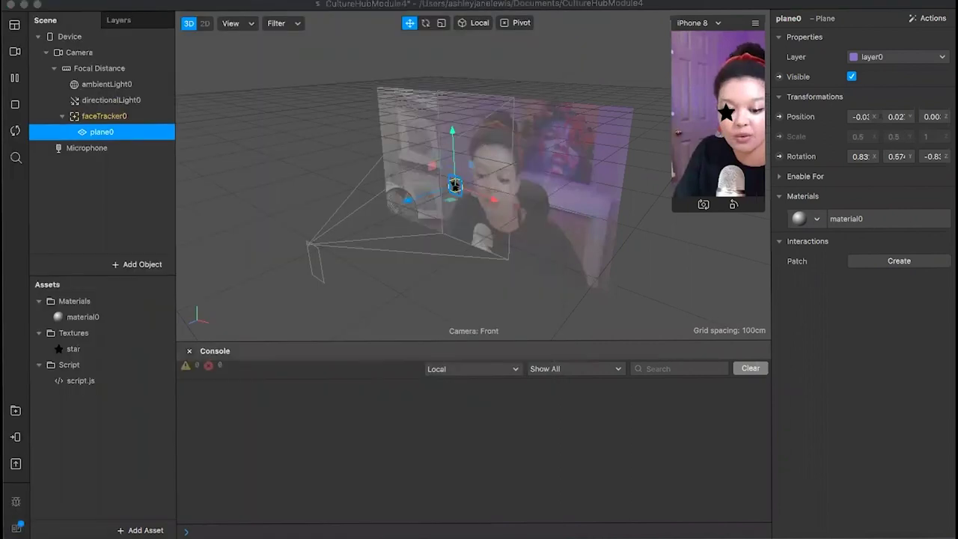
{"action": "left_click", "coordinate": [618, 223]}
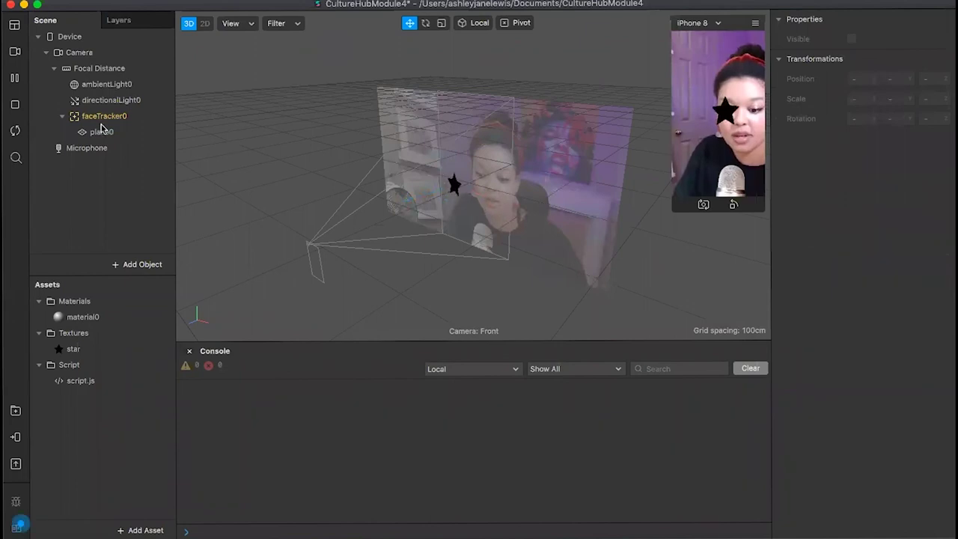
{"action": "left_click", "coordinate": [487, 210]}
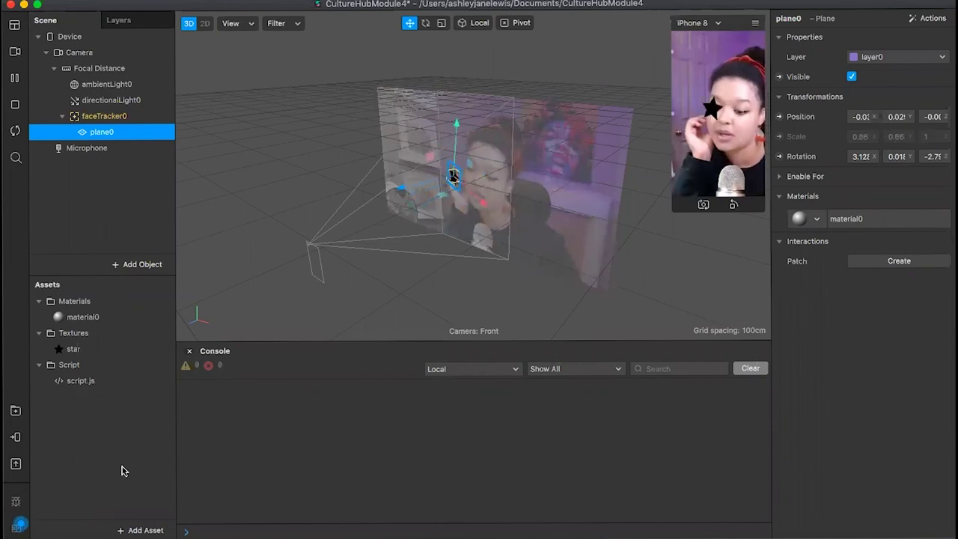
Open the AR Library from the assets and look over its 3D Objects category
{"action": "left_click", "coordinate": [146, 531]}
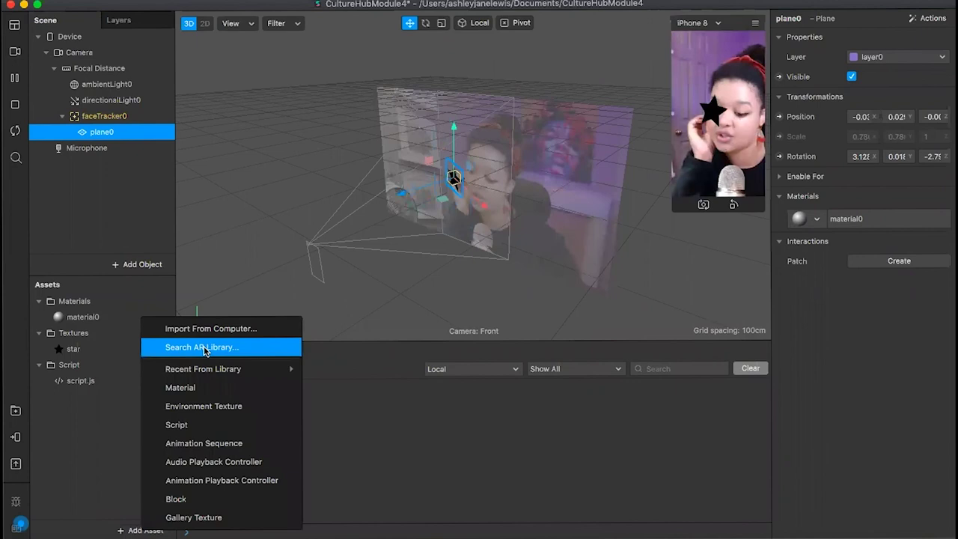
{"action": "left_click", "coordinate": [204, 348]}
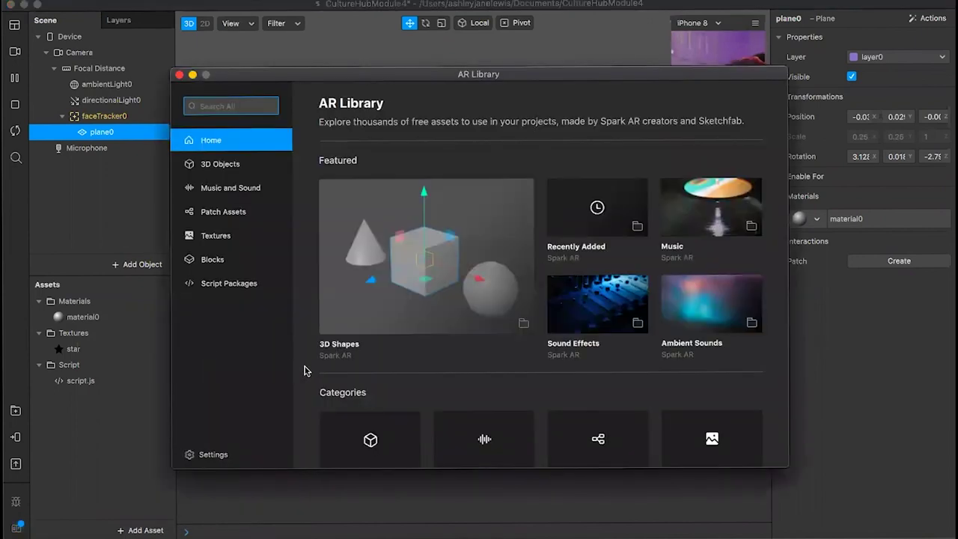
{"action": "left_click", "coordinate": [209, 166]}
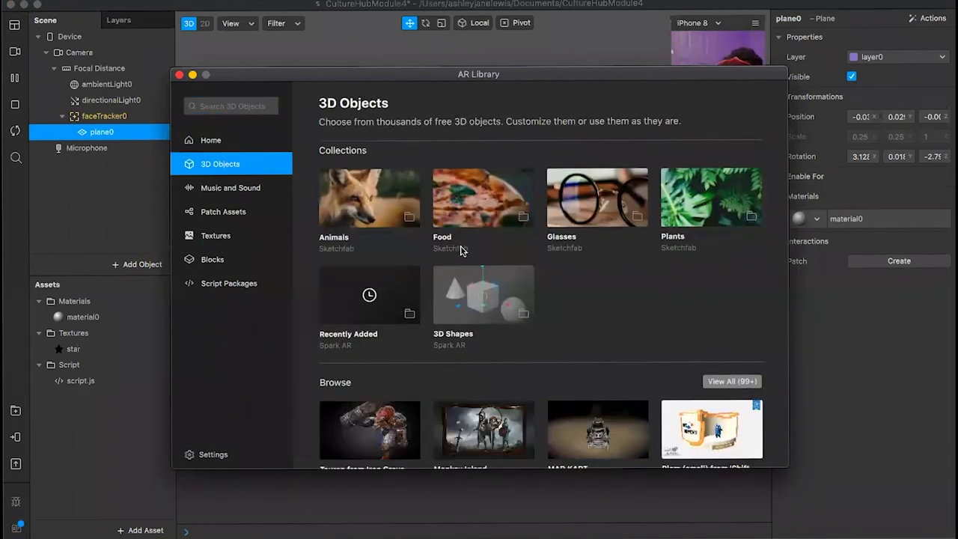
{"action": "scroll", "coordinate": [461, 251], "scroll_direction": "down", "scroll_amount": 4}
{"action": "scroll", "coordinate": [381, 211], "scroll_direction": "up", "scroll_amount": 5}
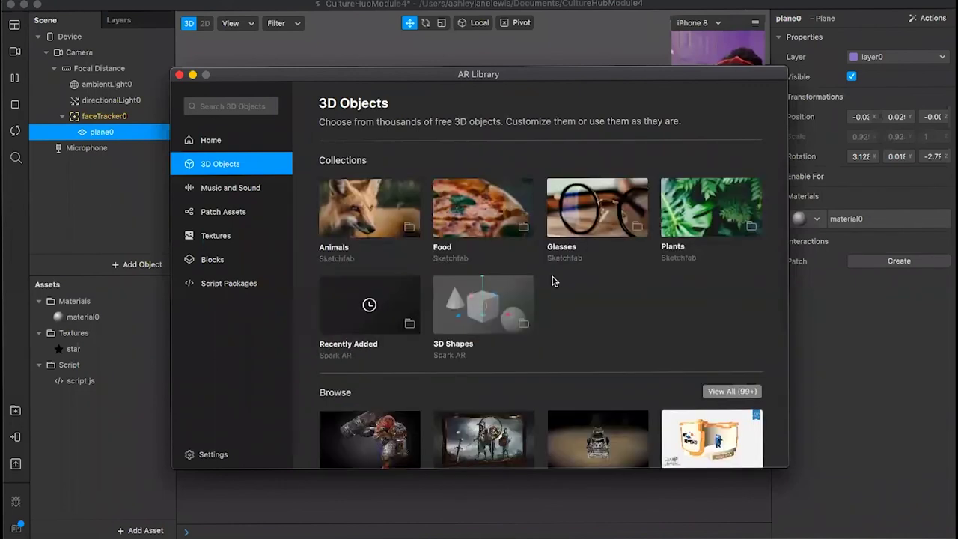
Browse the 3D Shapes, Glasses, Food and Animals collections in the AR Library, and return to 3D Shapes
{"action": "left_click", "coordinate": [489, 307]}
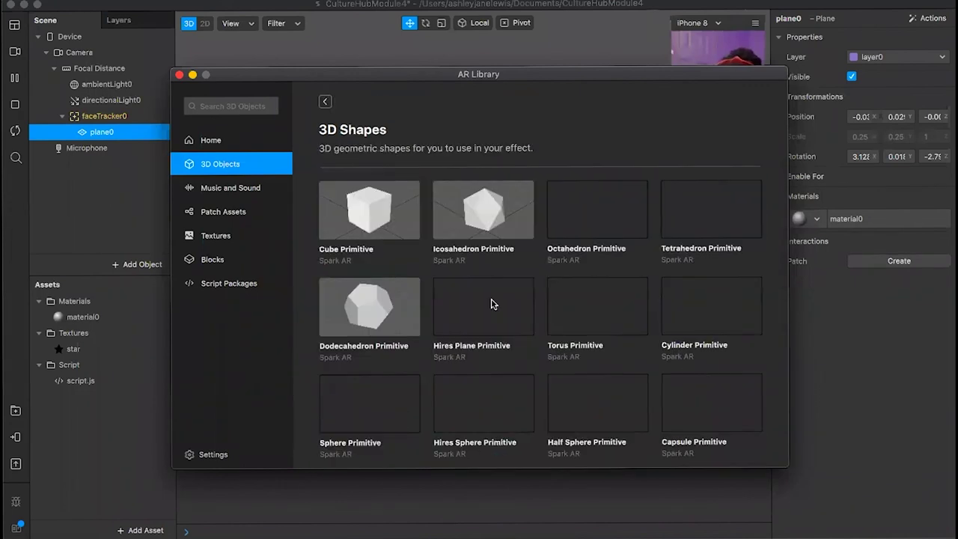
{"action": "left_click", "coordinate": [327, 101]}
{"action": "left_click", "coordinate": [592, 232]}
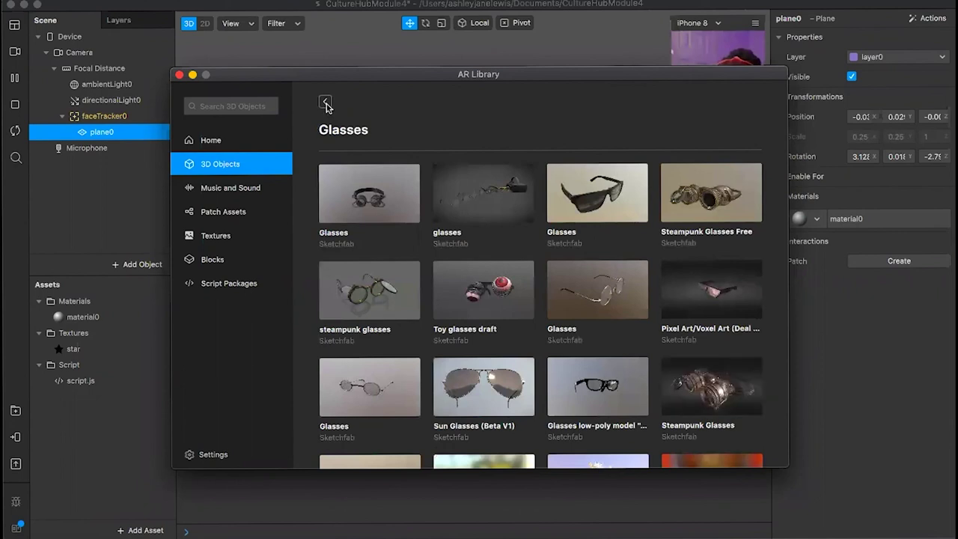
{"action": "key", "text": "super+bracketleft"}
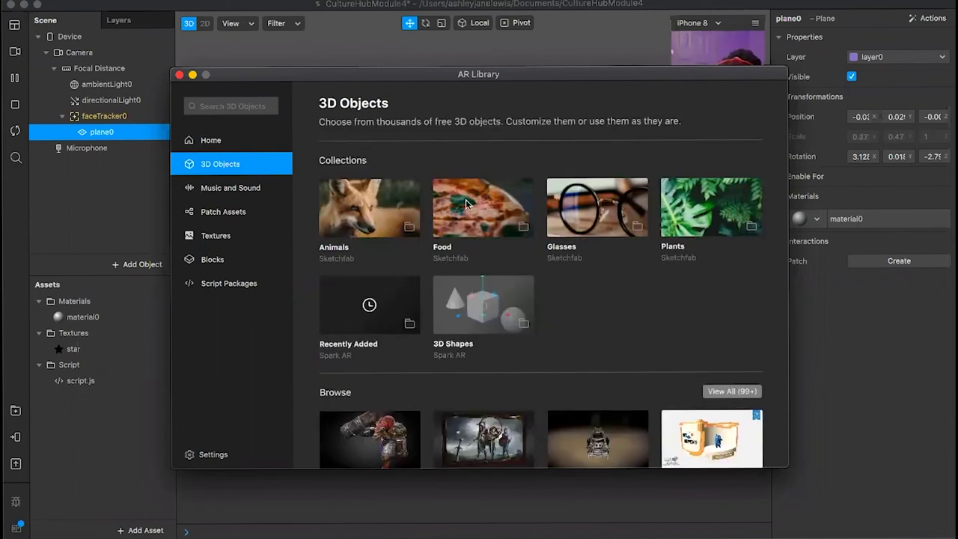
{"action": "left_click", "coordinate": [466, 199]}
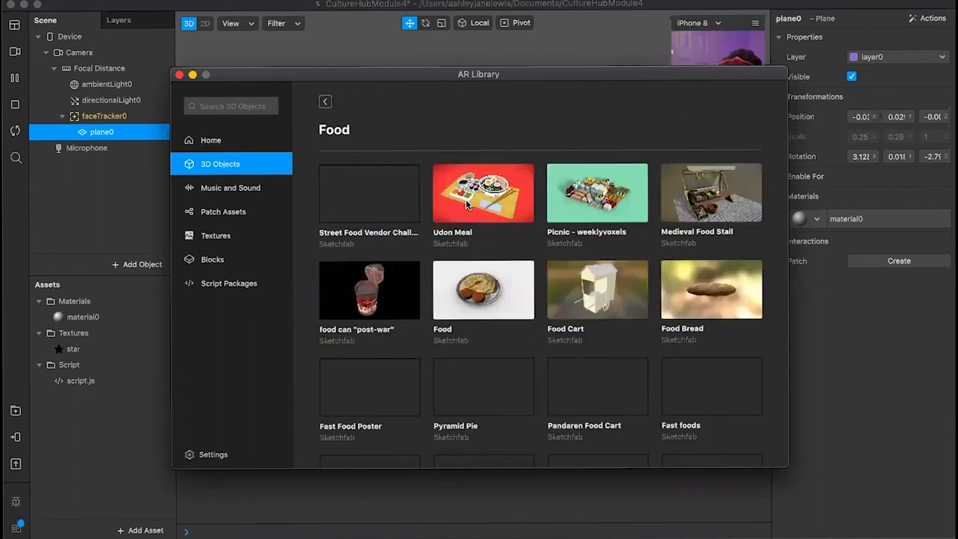
{"action": "scroll", "coordinate": [466, 199], "scroll_direction": "down", "scroll_amount": 3}
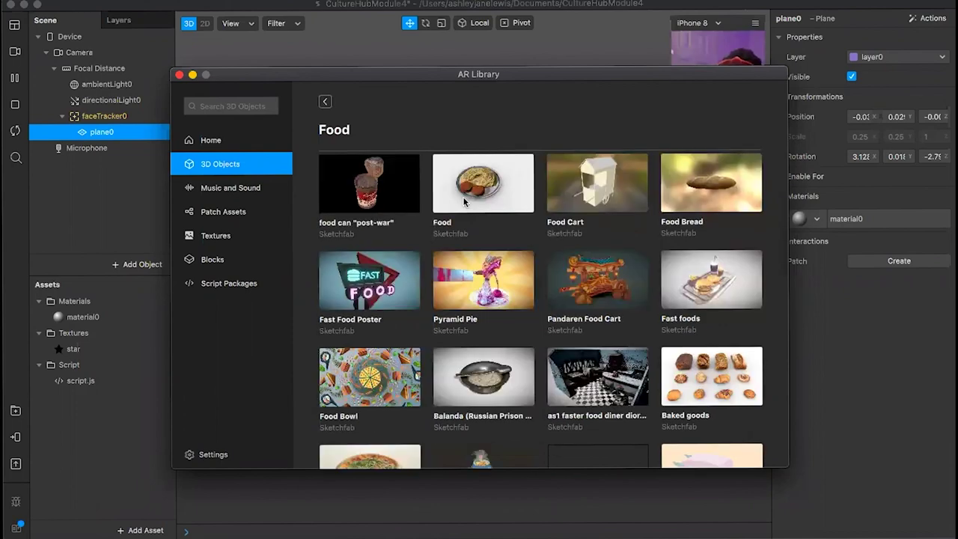
{"action": "scroll", "coordinate": [466, 199], "scroll_direction": "down", "scroll_amount": 5}
{"action": "key", "text": "super+bracketleft"}
{"action": "left_click", "coordinate": [348, 217]}
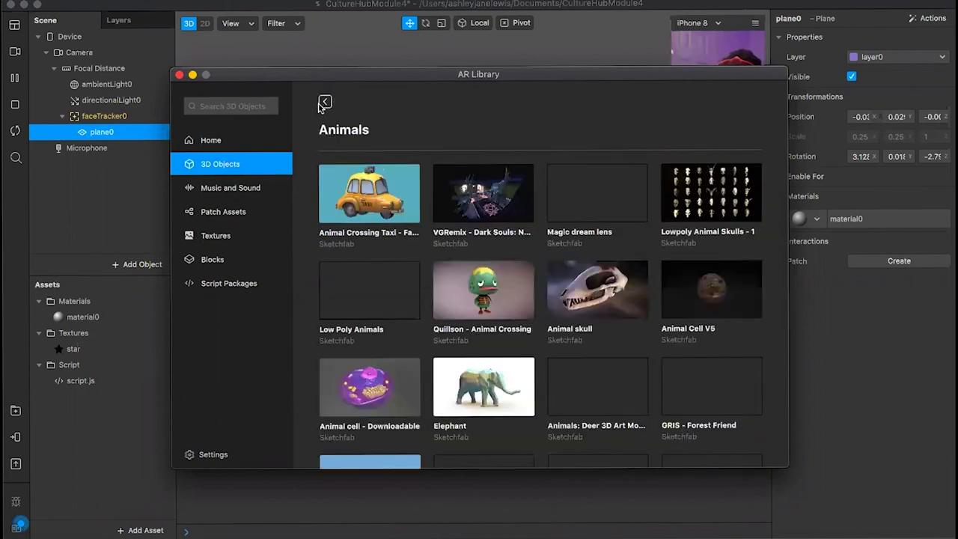
{"action": "left_click", "coordinate": [324, 102]}
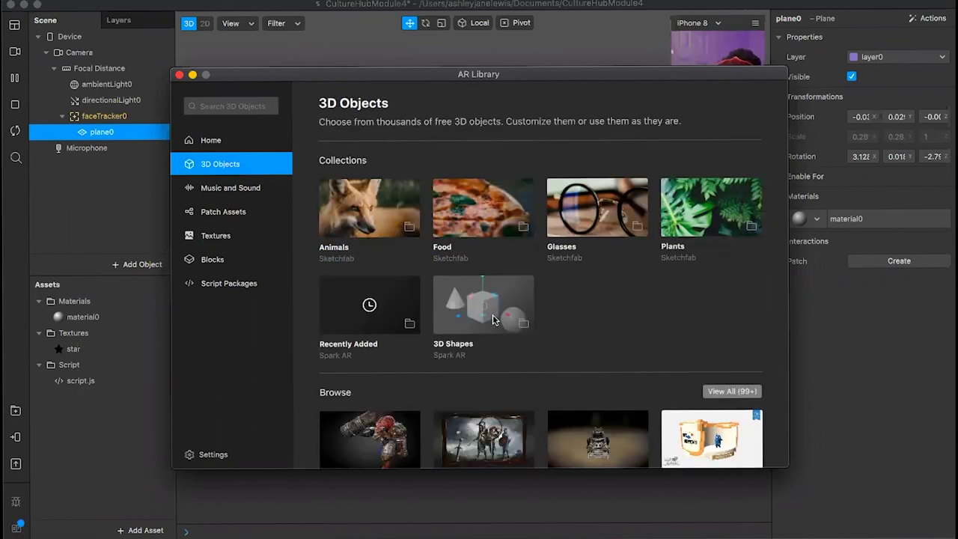
{"action": "left_click", "coordinate": [493, 320]}
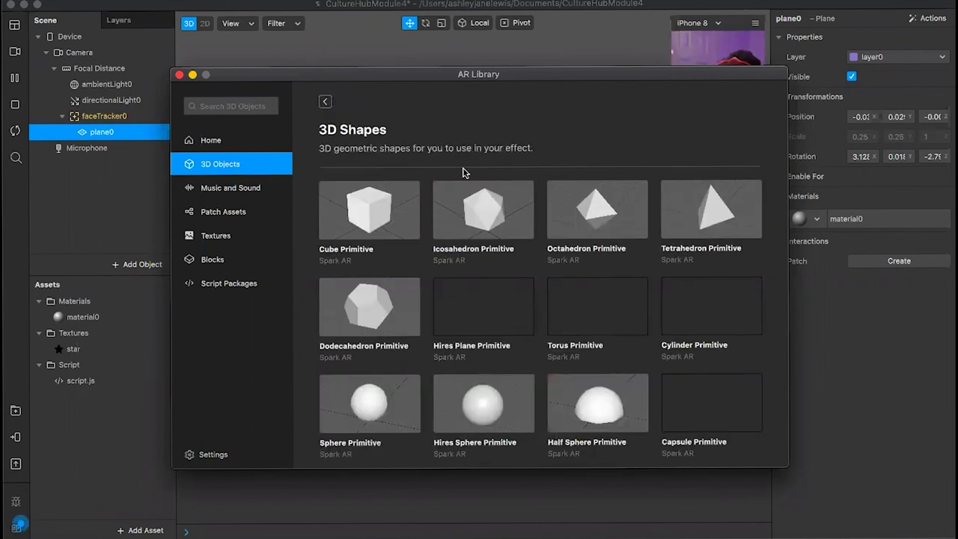
Import the Dodecahedron Primitive from the 3D Shapes collection and close the AR Library
{"action": "left_click", "coordinate": [391, 310]}
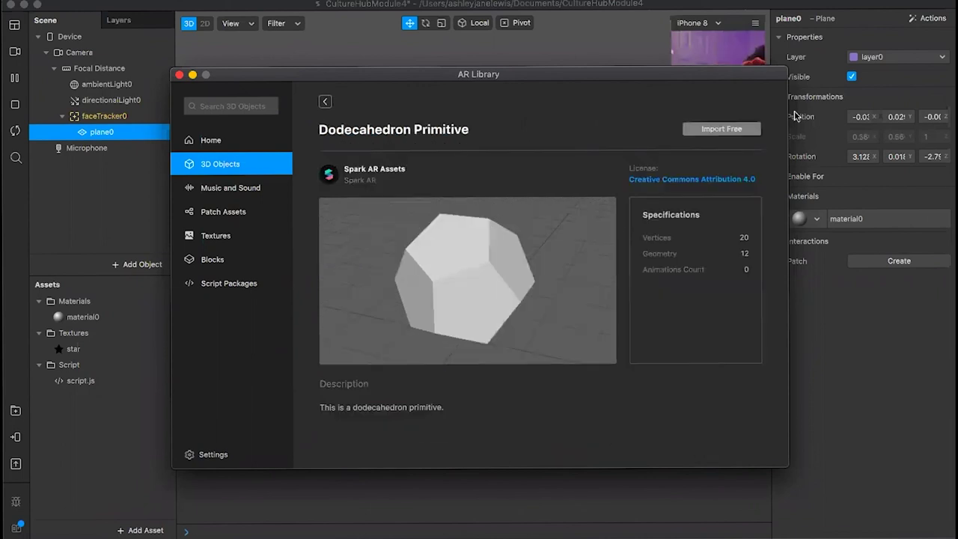
{"action": "left_click", "coordinate": [734, 130]}
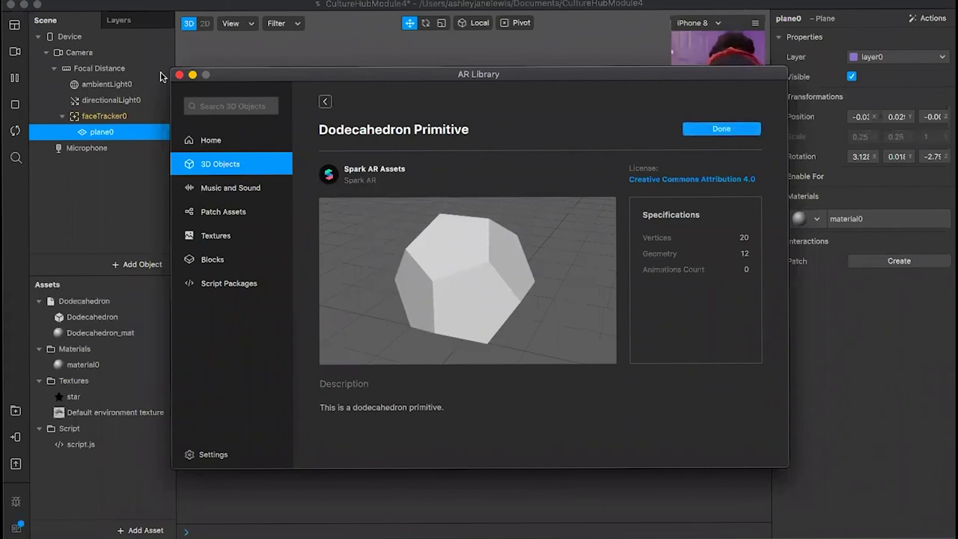
{"action": "left_click", "coordinate": [180, 76]}
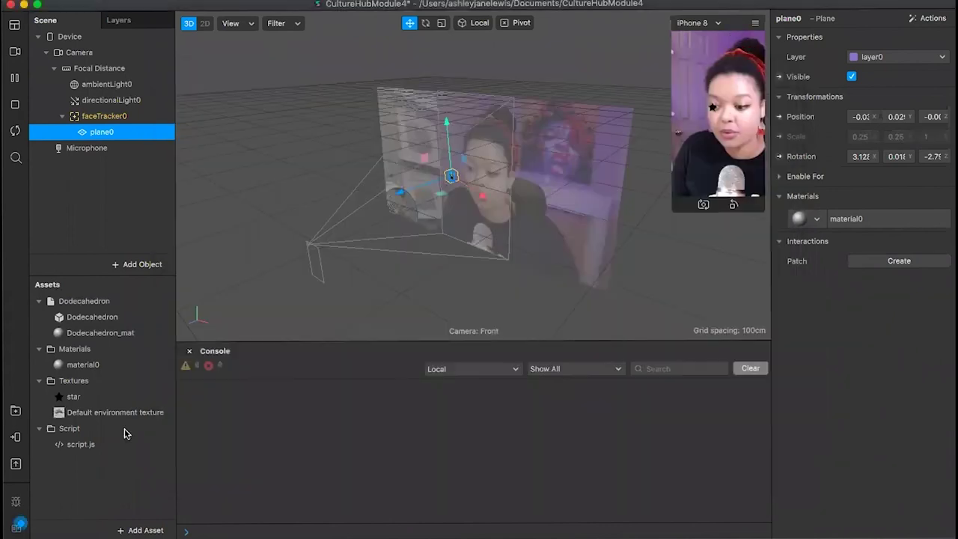
Apply galaxy.jpg from the CultureHubSparkAR folder as a new albedo texture on Dodecahedron_mat
{"action": "left_click", "coordinate": [125, 338]}
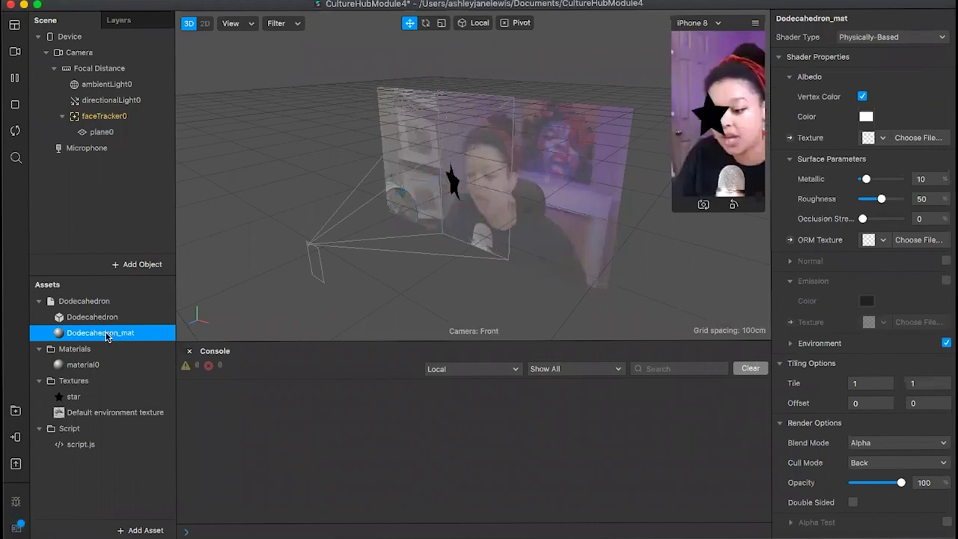
{"action": "left_click_drag", "start_coordinate": [111, 190], "coordinate": [128, 118]}
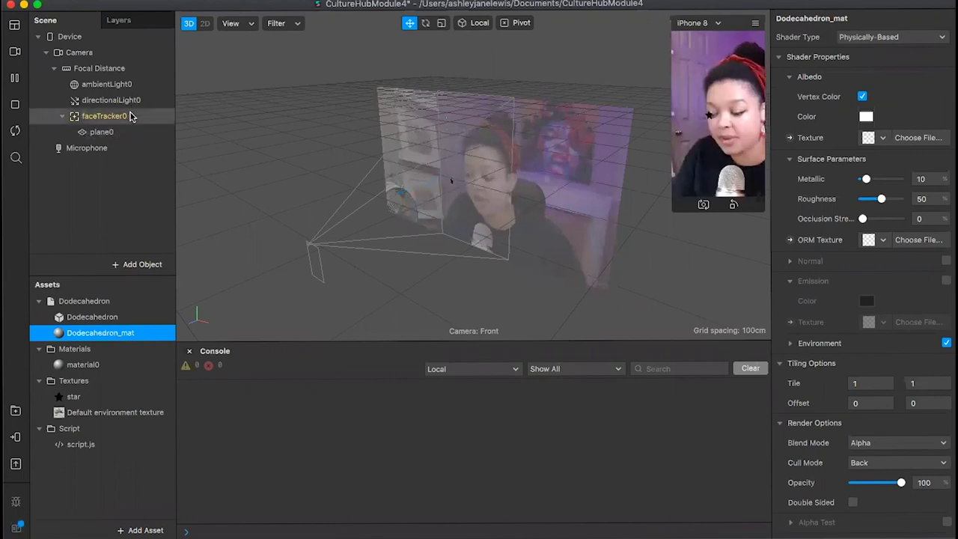
{"action": "left_click_drag", "start_coordinate": [84, 321], "coordinate": [122, 317]}
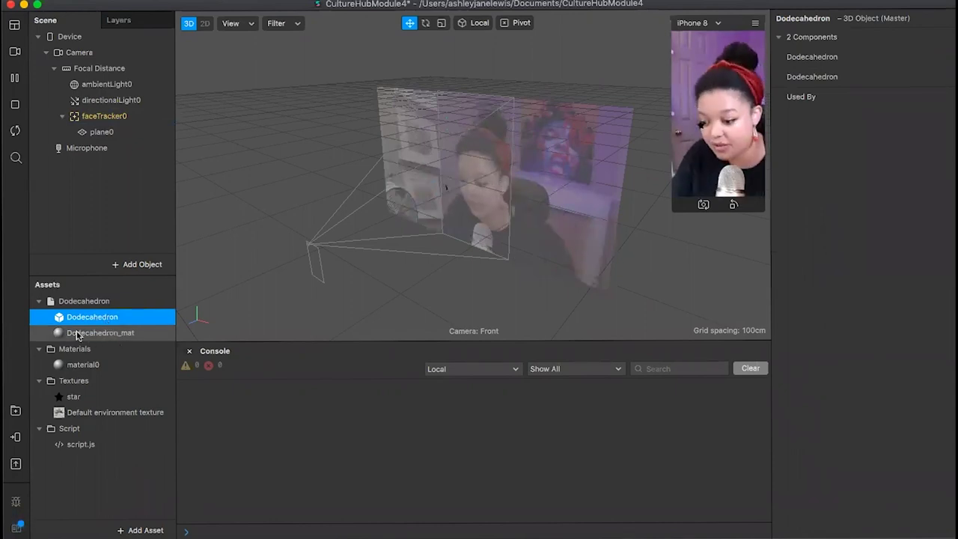
{"action": "left_click", "coordinate": [129, 339]}
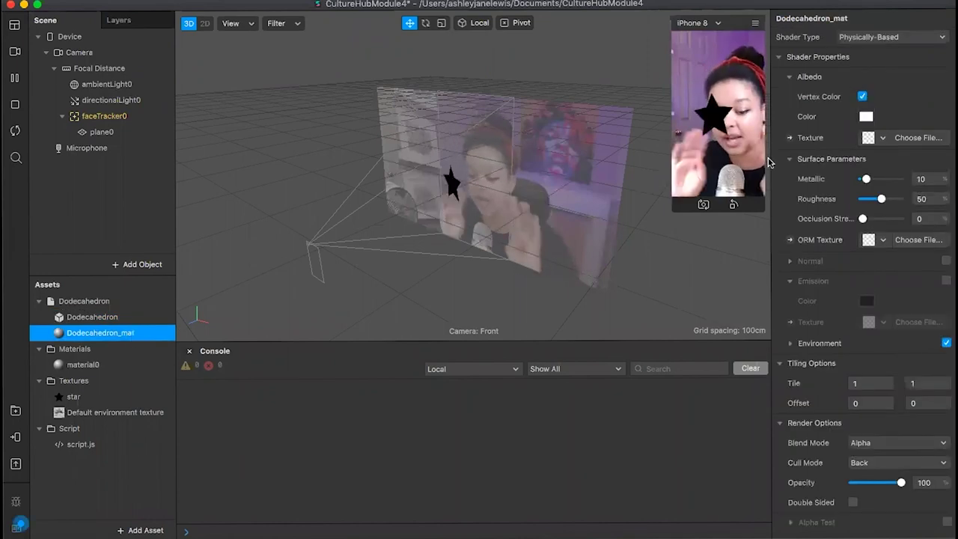
{"action": "left_click", "coordinate": [877, 137]}
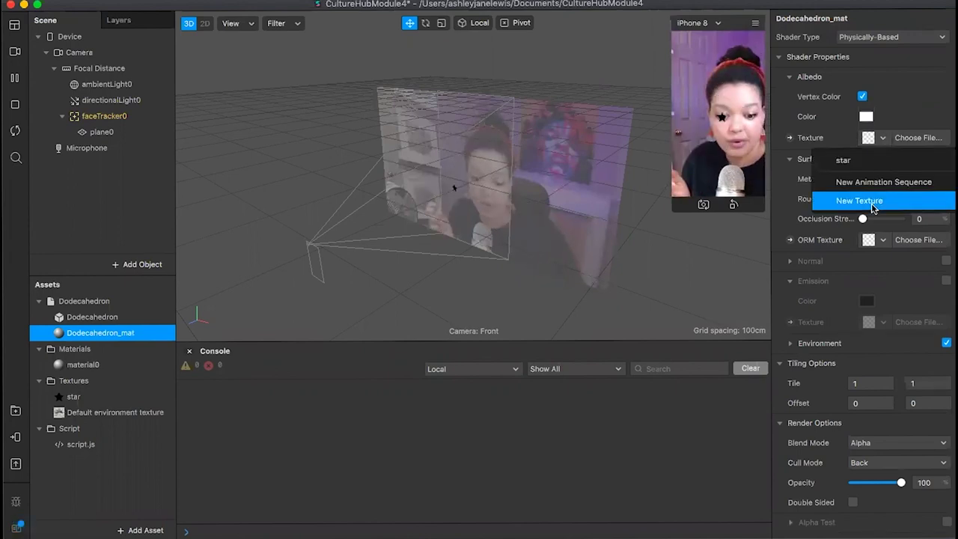
{"action": "left_click", "coordinate": [869, 201]}
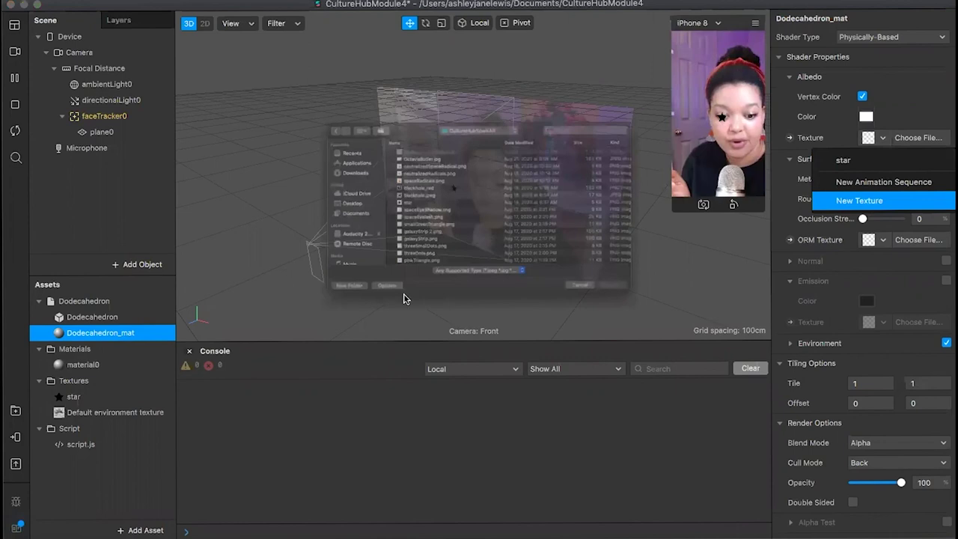
{"action": "scroll", "coordinate": [417, 258], "scroll_direction": "down", "scroll_amount": 2}
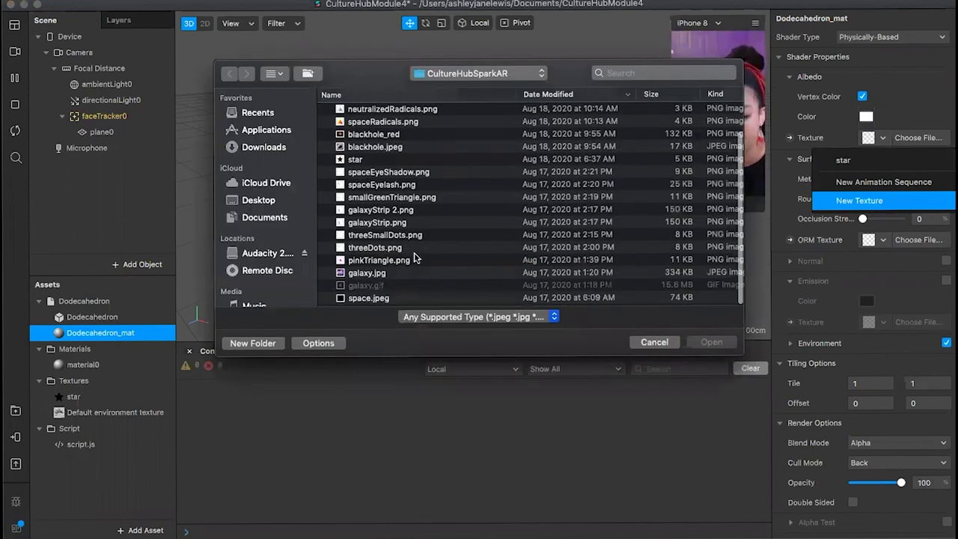
{"action": "scroll", "coordinate": [417, 274], "scroll_direction": "down", "scroll_amount": 1}
{"action": "key", "text": "g"}
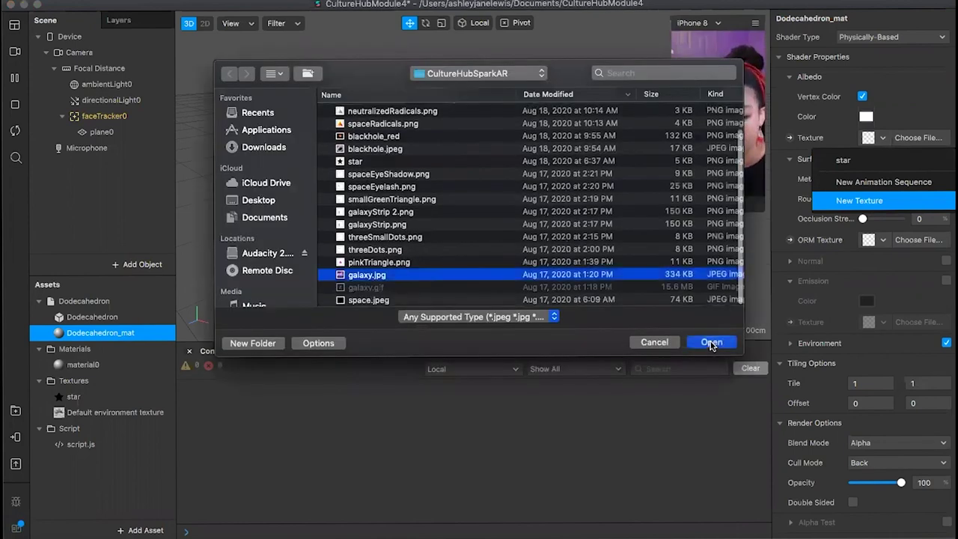
{"action": "left_click", "coordinate": [712, 344]}
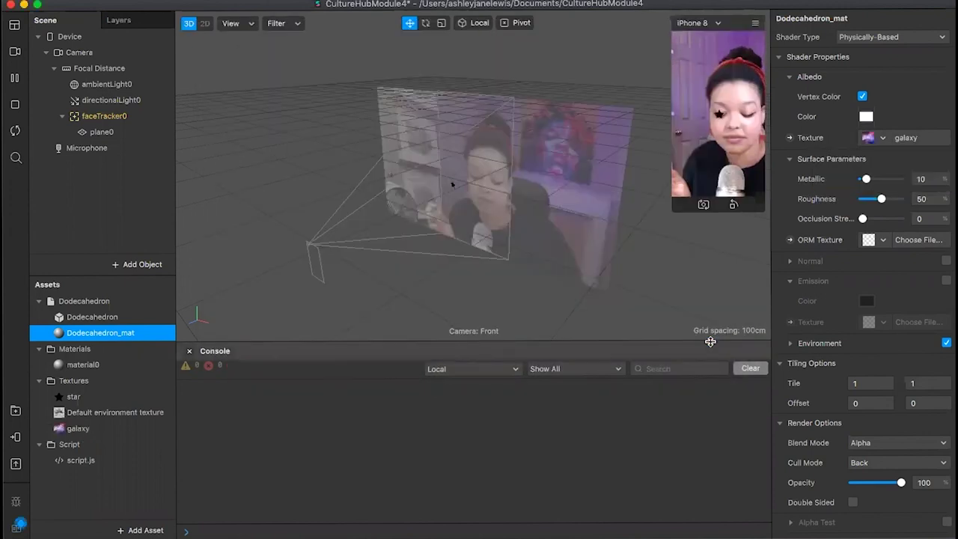
Place the Dodecahedron object under faceTracker0 in the scene and shift its nested mesh slightly along the X axis
{"action": "left_click", "coordinate": [67, 322]}
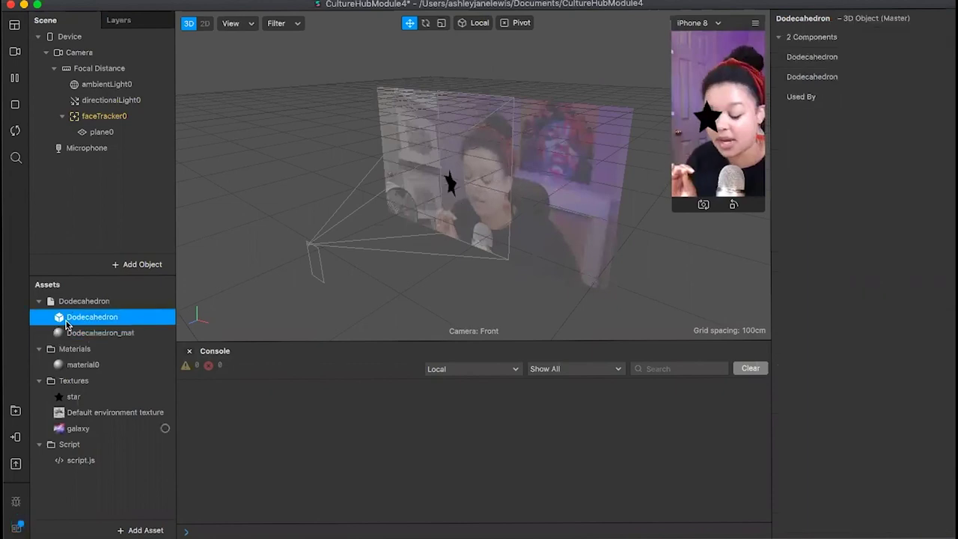
{"action": "left_click_drag", "start_coordinate": [67, 324], "coordinate": [124, 131]}
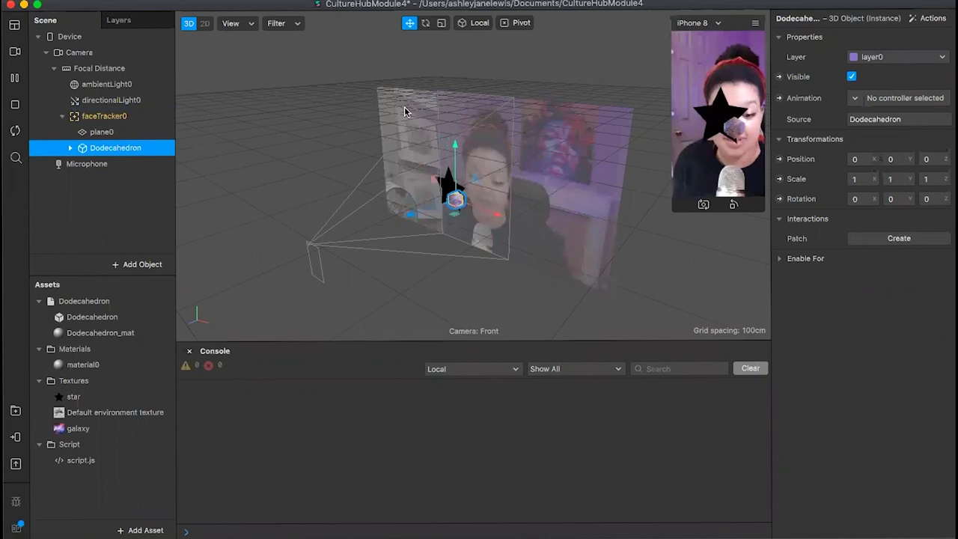
{"action": "left_click", "coordinate": [70, 147]}
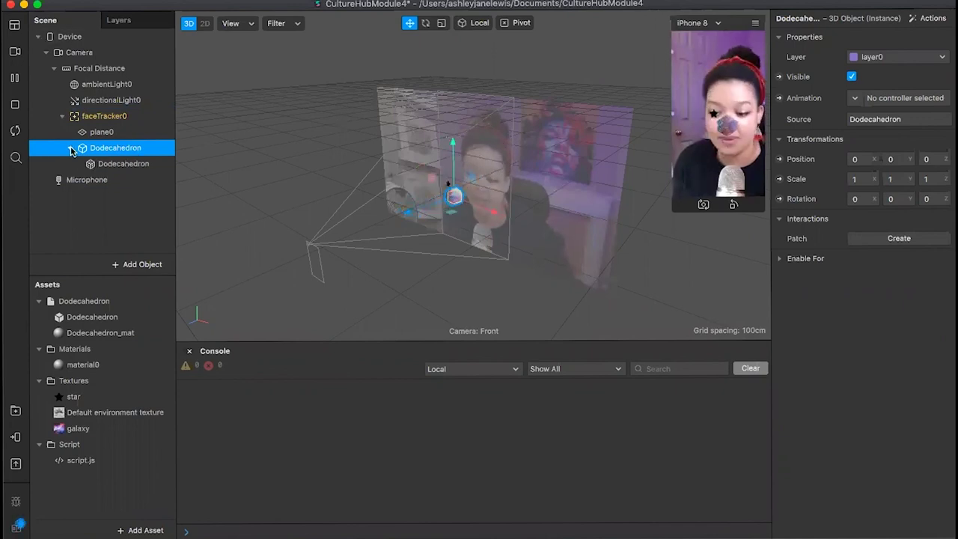
{"action": "left_click", "coordinate": [124, 164]}
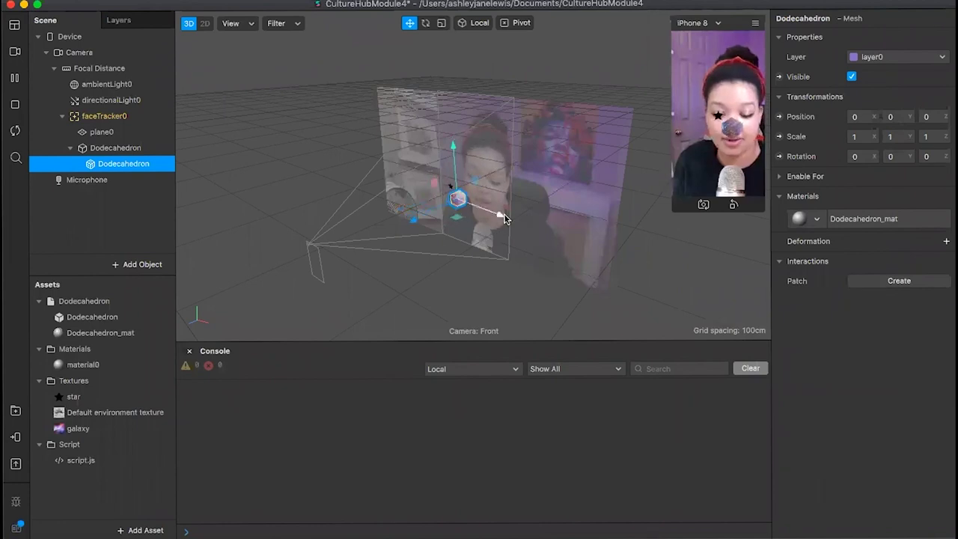
{"action": "left_click_drag", "start_coordinate": [507, 215], "coordinate": [509, 215]}
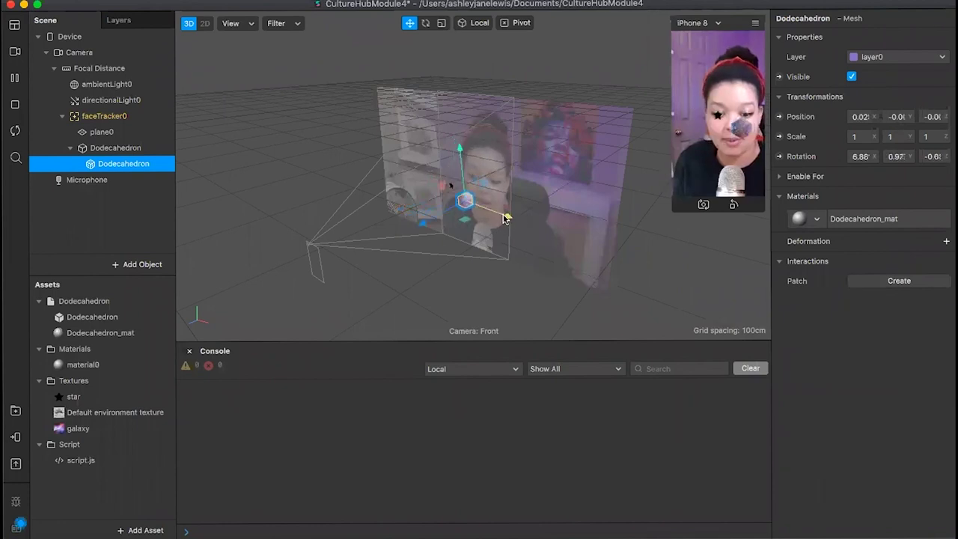
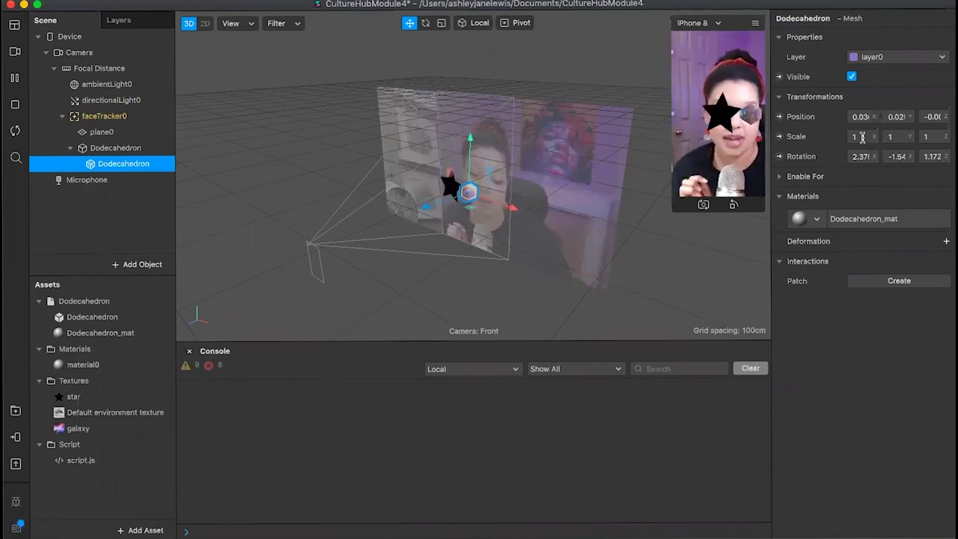
Set the Dodecahedron mesh's scale to 3 on the X, Y and Z axes
{"action": "left_click", "coordinate": [862, 137]}
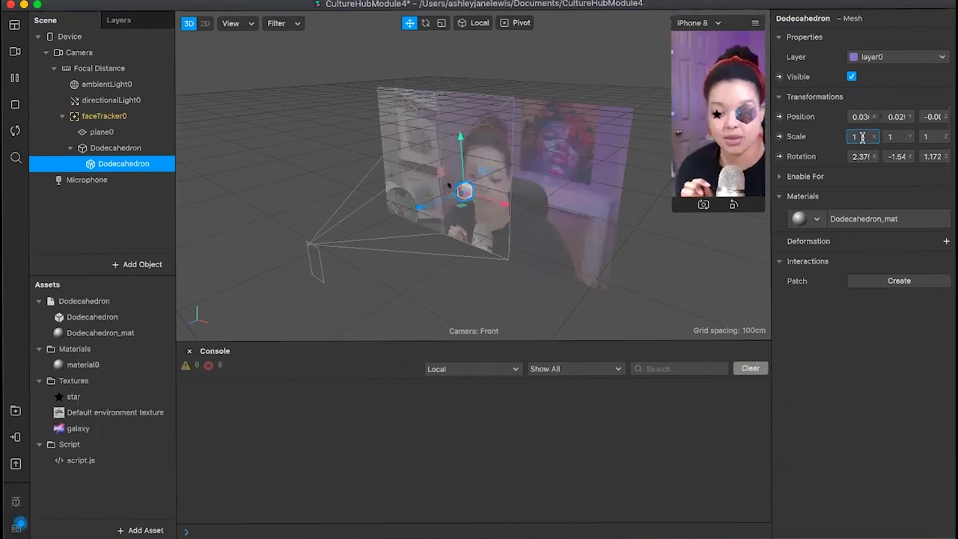
{"action": "type", "text": "3"}
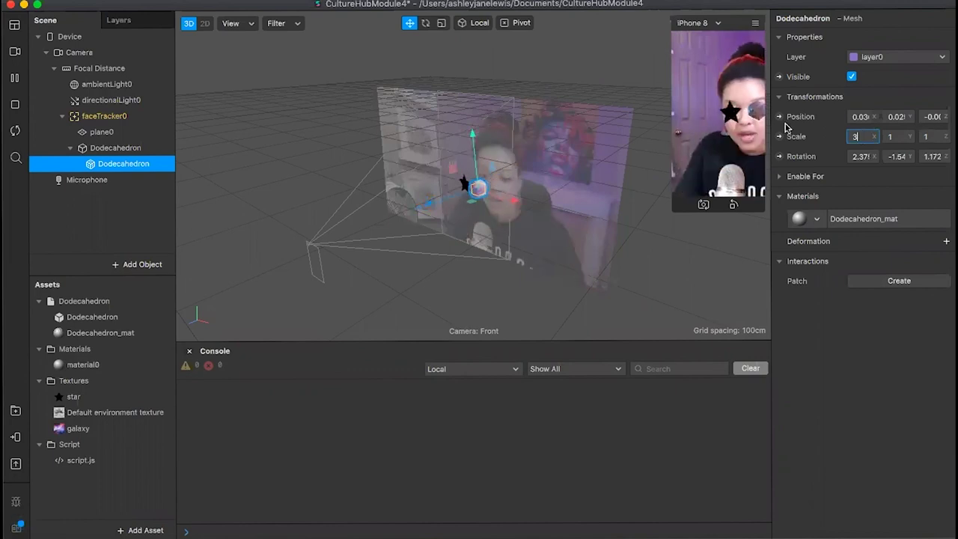
{"action": "left_click", "coordinate": [914, 139]}
{"action": "type", "text": "3"}
{"action": "key", "text": "Tab"}
{"action": "type", "text": "3"}
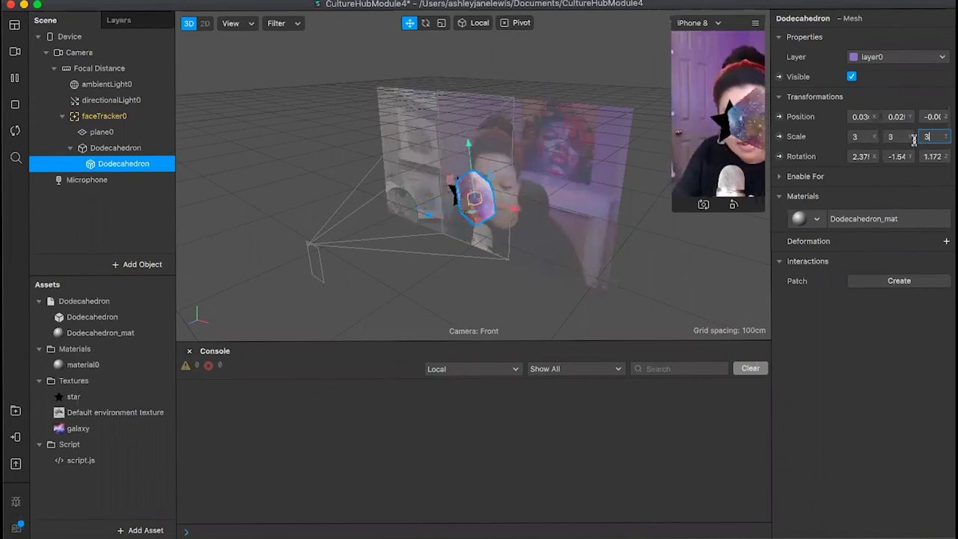
{"action": "key", "text": "Return"}
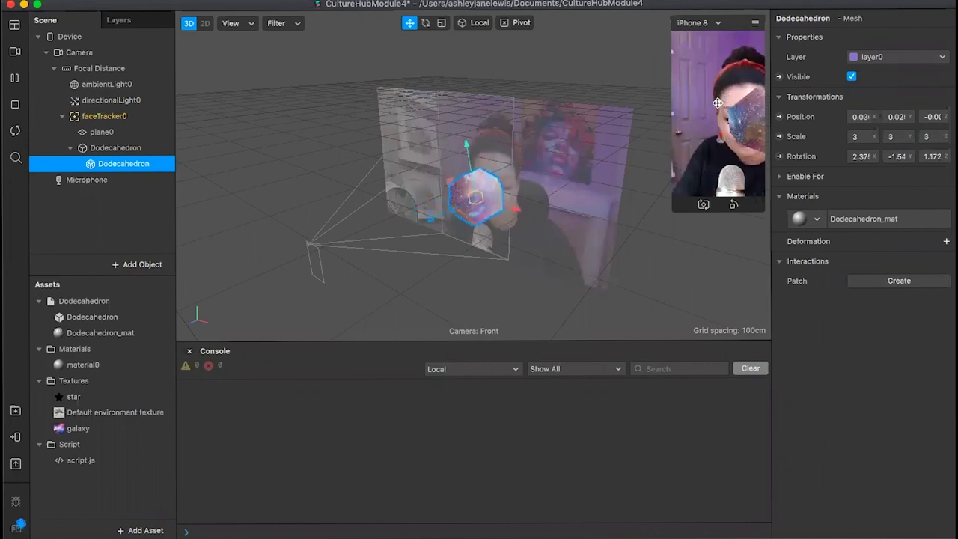
Set the Dodecahedron mesh's scale to 2 on the X, Y and Z axes
{"action": "left_click", "coordinate": [857, 136]}
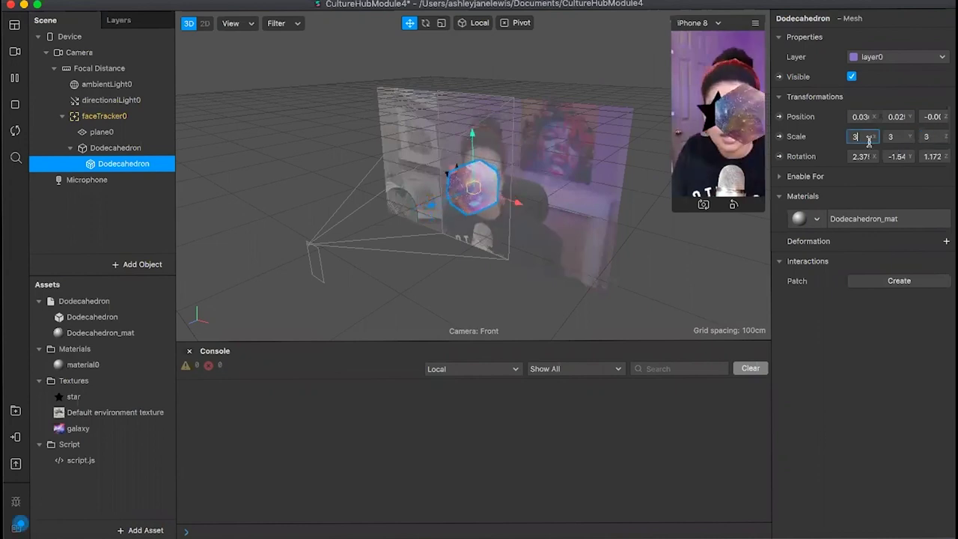
{"action": "key", "text": "BackSpace"}
{"action": "type", "text": "2"}
{"action": "key", "text": "Tab"}
{"action": "type", "text": "2"}
{"action": "left_click", "coordinate": [934, 136]}
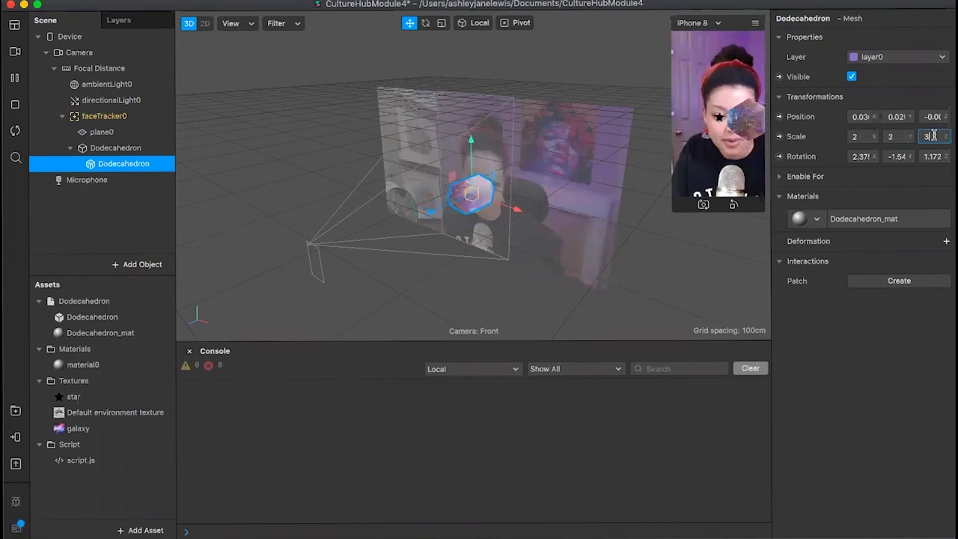
{"action": "key", "text": "BackSpace"}
{"action": "type", "text": "2"}
{"action": "key", "text": "Return"}
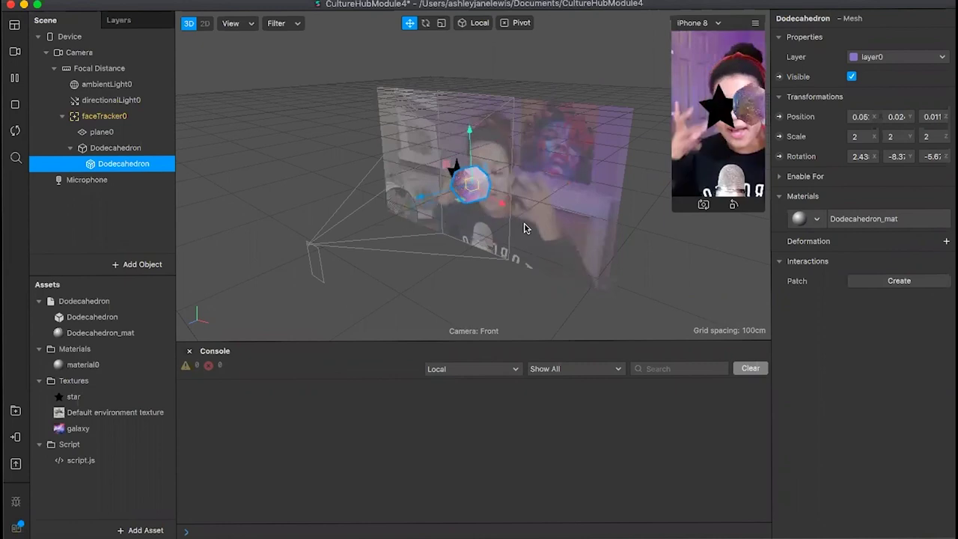
{"action": "left_click", "coordinate": [139, 530]}
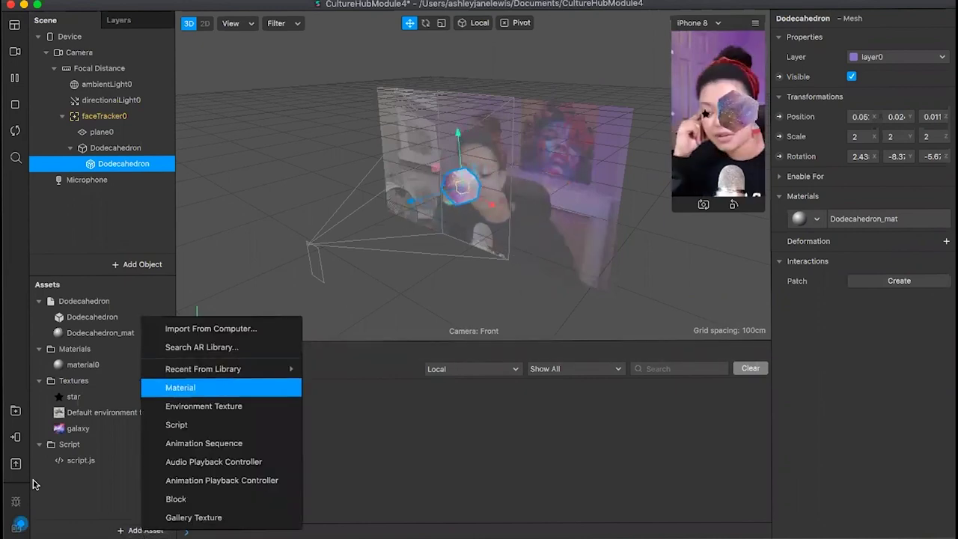
{"action": "key", "text": "Down"}
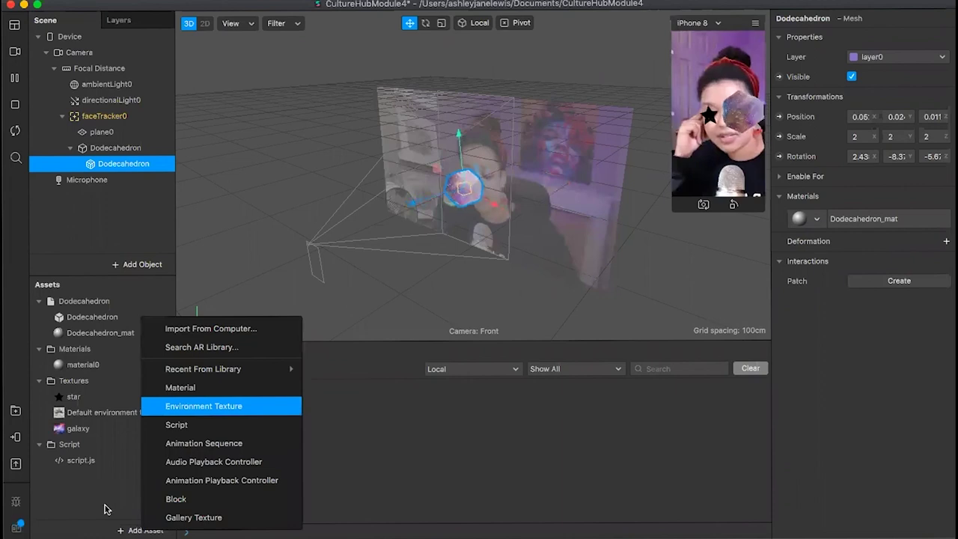
{"action": "left_click", "coordinate": [156, 529]}
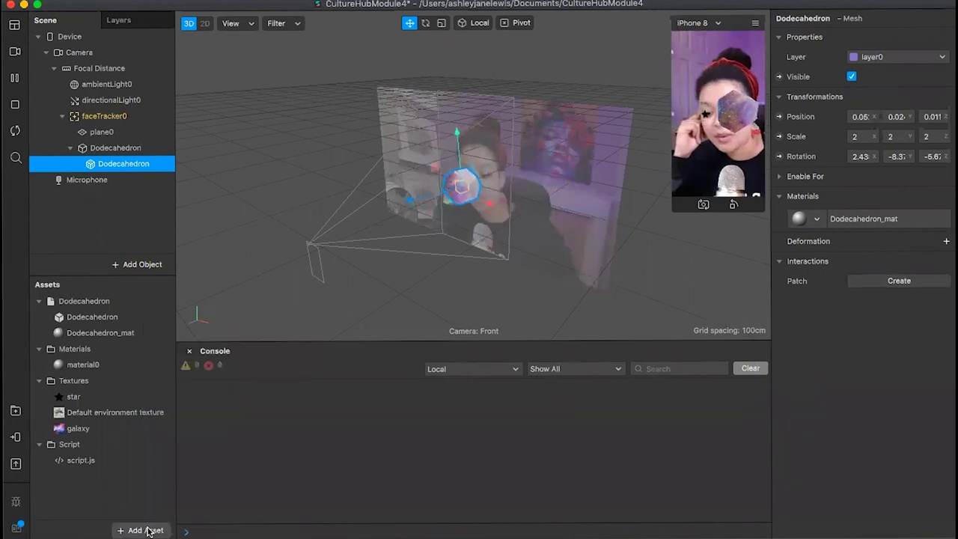
Import the Icosahedron Primitive from the AR Library's 3D Objects and close the library
{"action": "left_click", "coordinate": [141, 530]}
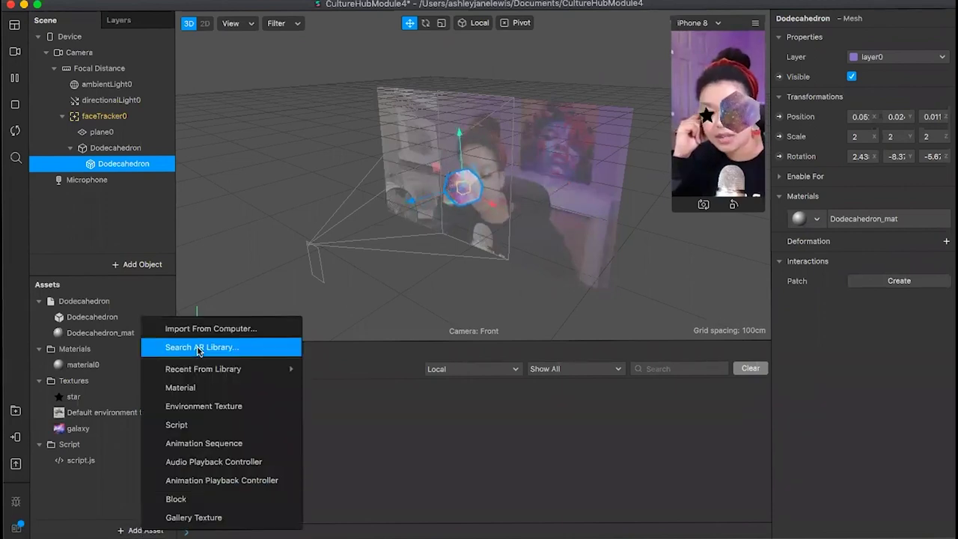
{"action": "left_click", "coordinate": [204, 341]}
{"action": "left_click", "coordinate": [223, 166]}
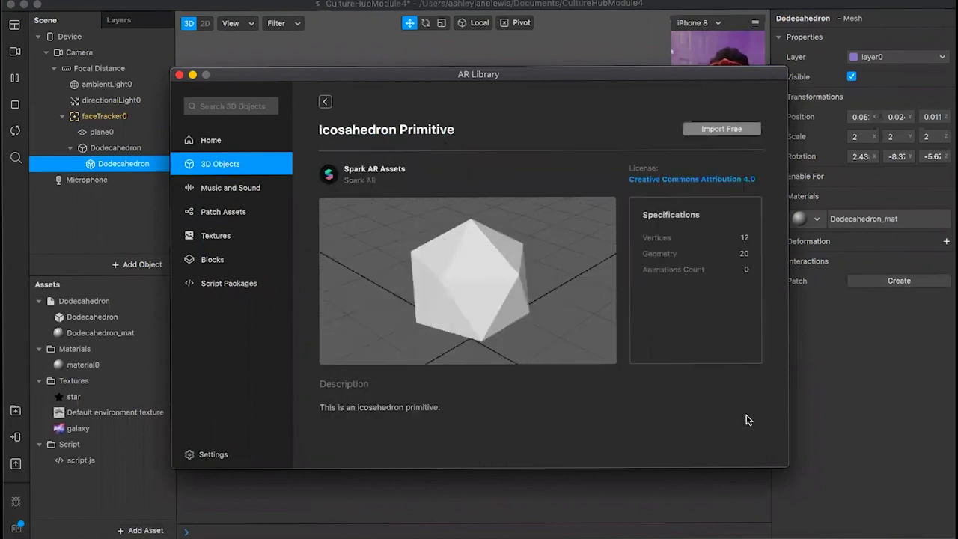
{"action": "left_click", "coordinate": [734, 129]}
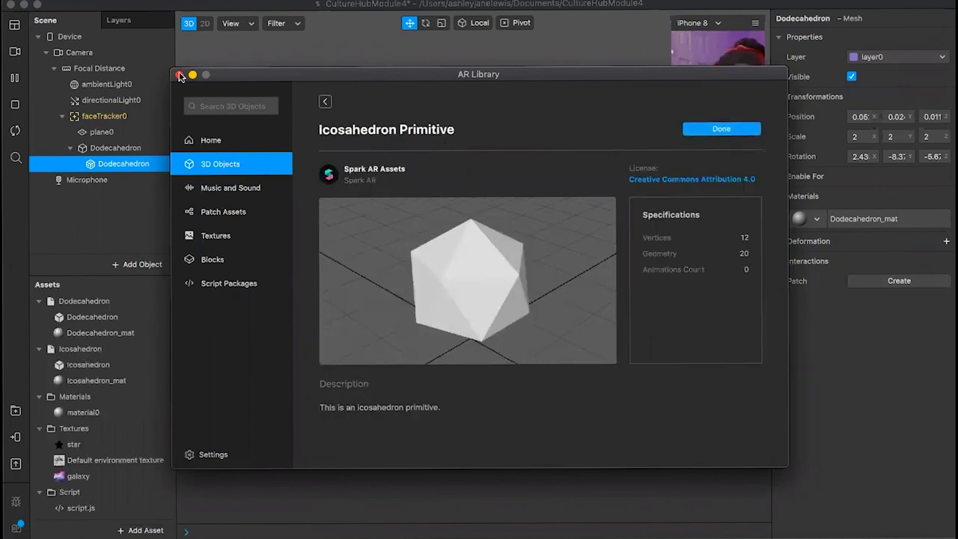
{"action": "left_click", "coordinate": [180, 75]}
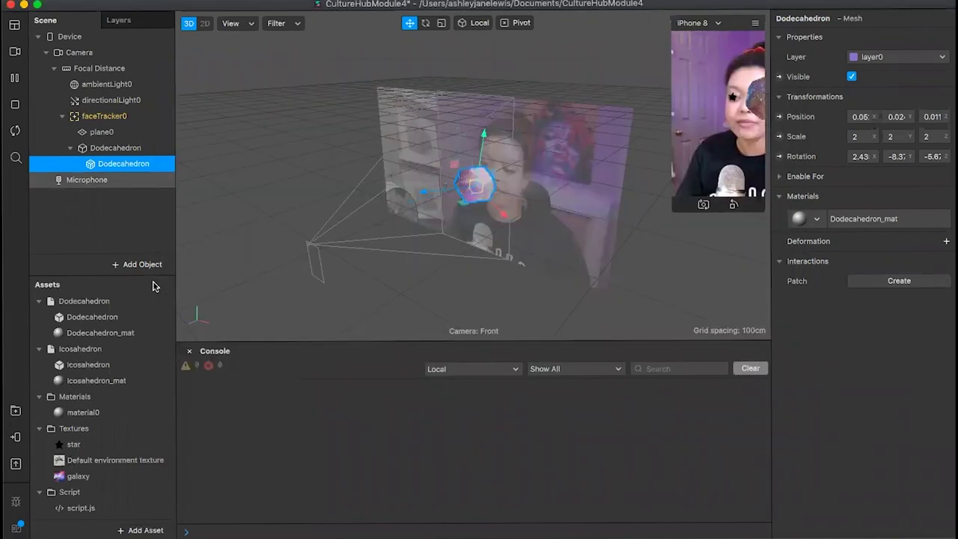
Place the Icosahedron object from the assets under faceTracker0 in the scene
{"action": "left_click", "coordinate": [111, 332]}
{"action": "left_click", "coordinate": [96, 381]}
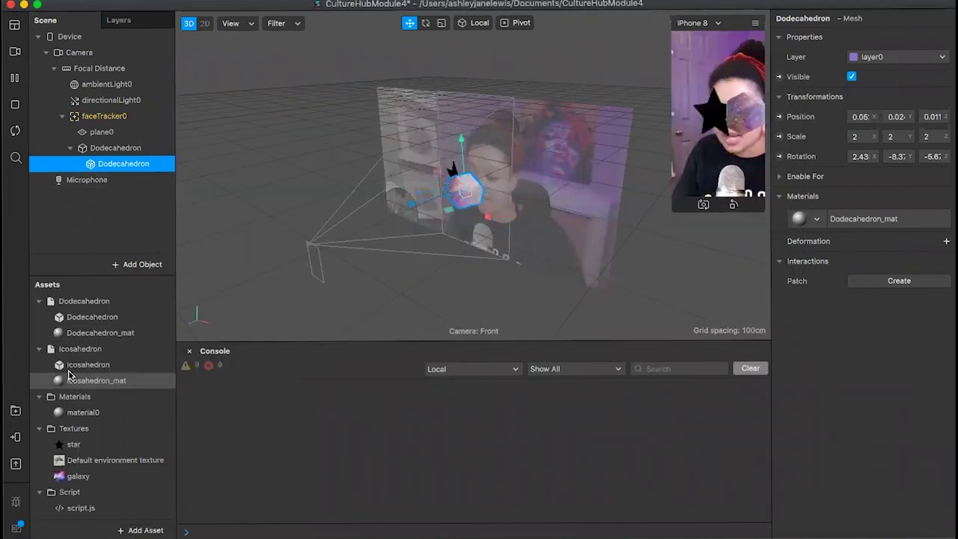
{"action": "left_click", "coordinate": [89, 366]}
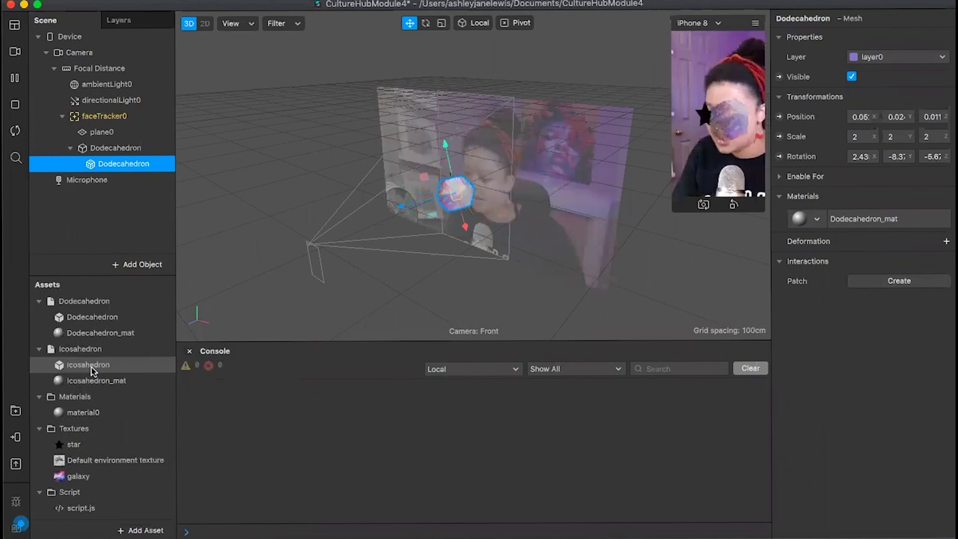
{"action": "left_click", "coordinate": [114, 383]}
{"action": "left_click", "coordinate": [89, 366]}
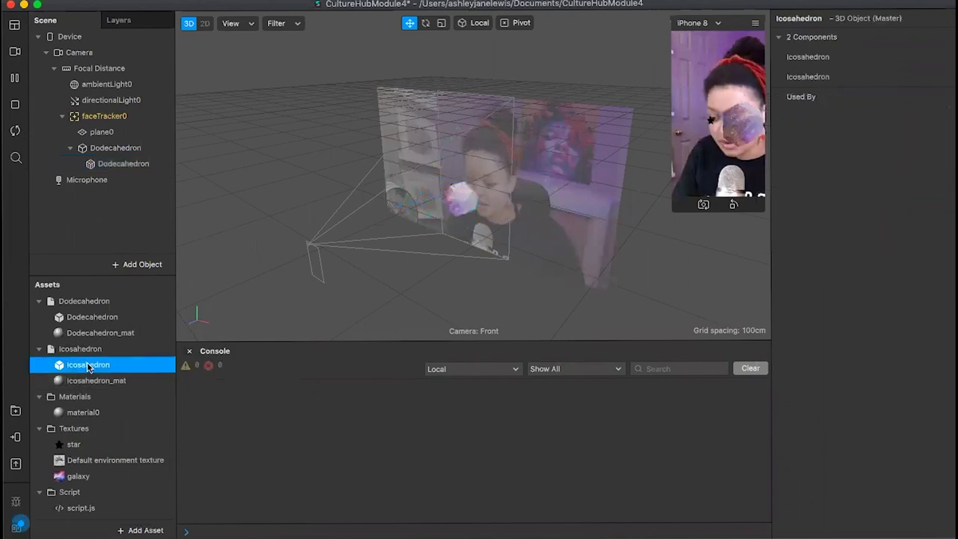
{"action": "left_click_drag", "start_coordinate": [89, 366], "coordinate": [138, 140]}
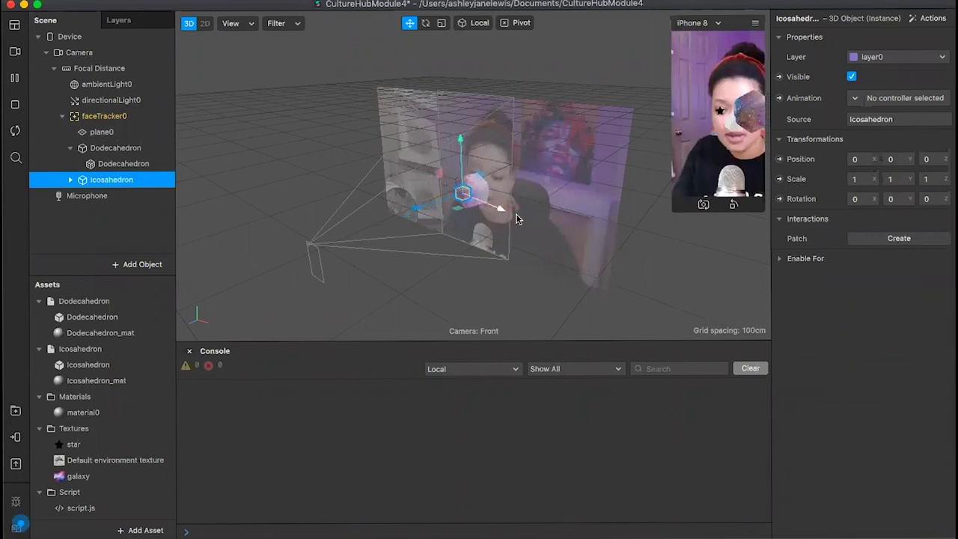
Move the Icosahedron object to about 0.03 on the X axis and -0.01 on the Y axis
{"action": "left_click_drag", "start_coordinate": [517, 213], "coordinate": [510, 218]}
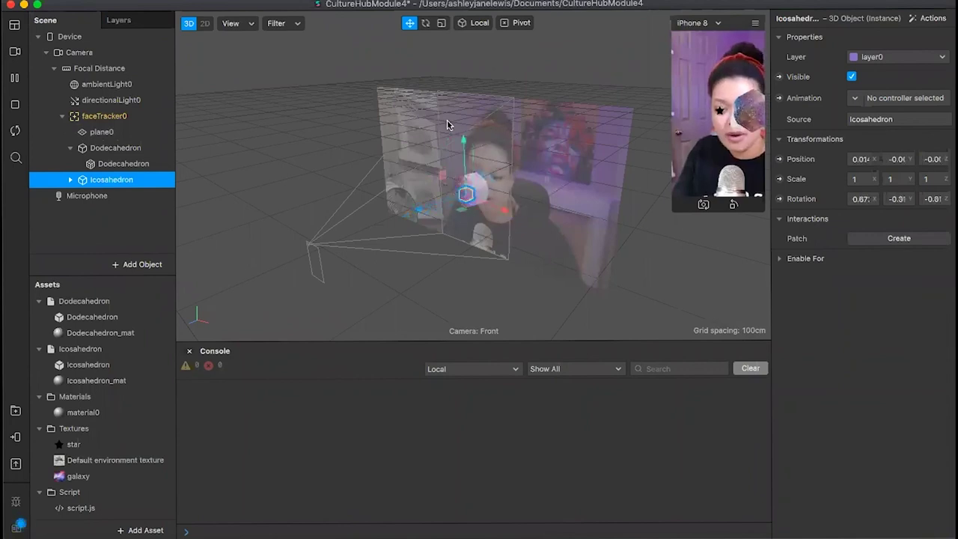
{"action": "left_click_drag", "start_coordinate": [463, 136], "coordinate": [464, 145]}
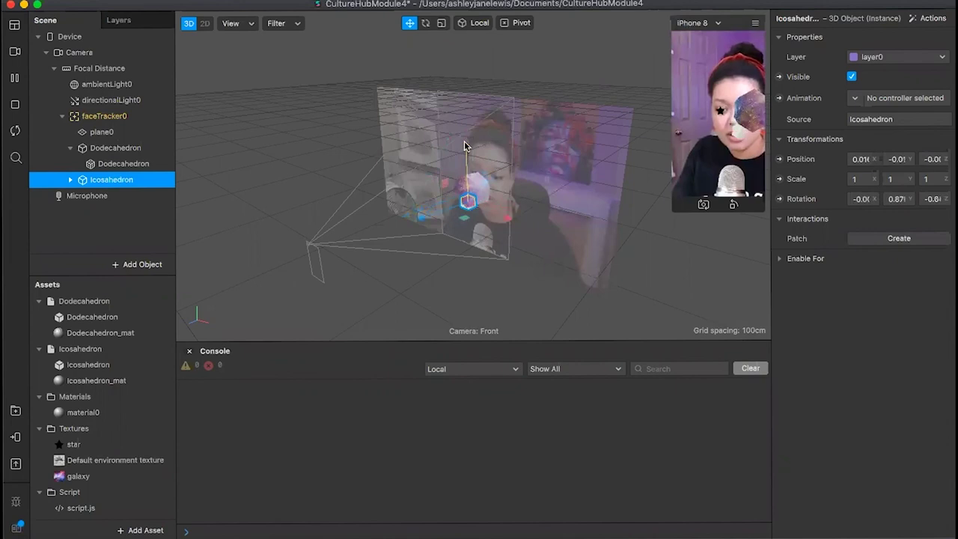
{"action": "left_click_drag", "start_coordinate": [507, 213], "coordinate": [509, 217]}
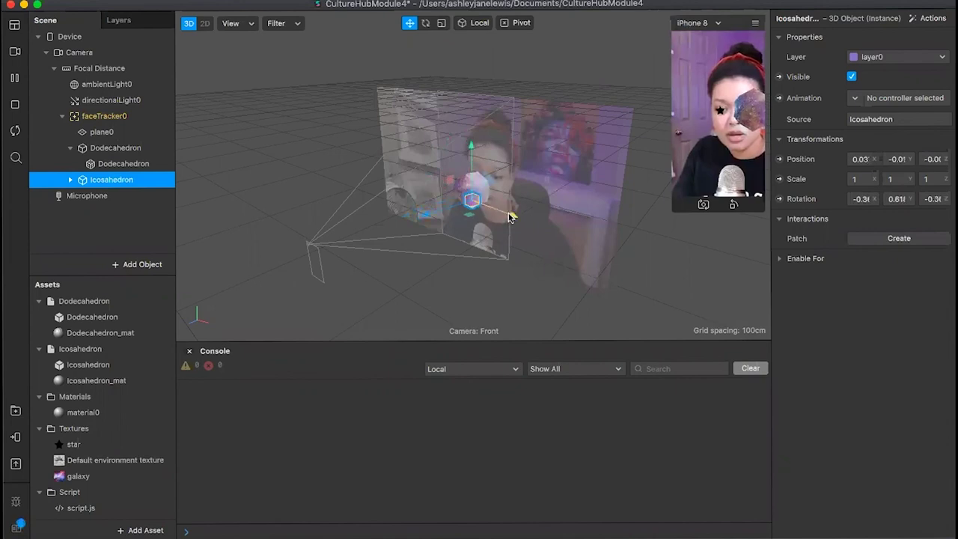
Set the Icosahedron object's scale to 2 on the X, Y and Z axes
{"action": "left_click", "coordinate": [862, 180]}
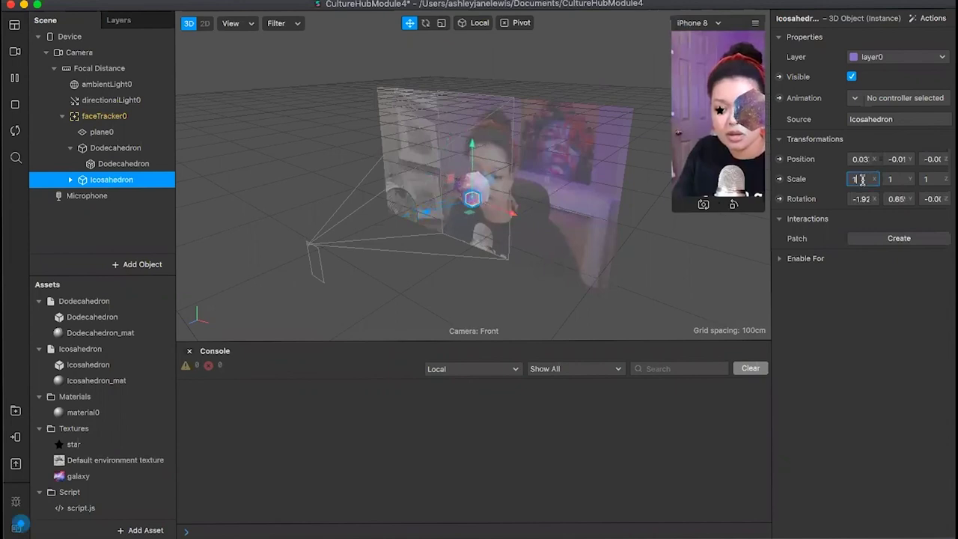
{"action": "type", "text": "2"}
{"action": "left_click", "coordinate": [902, 180]}
{"action": "type", "text": "2"}
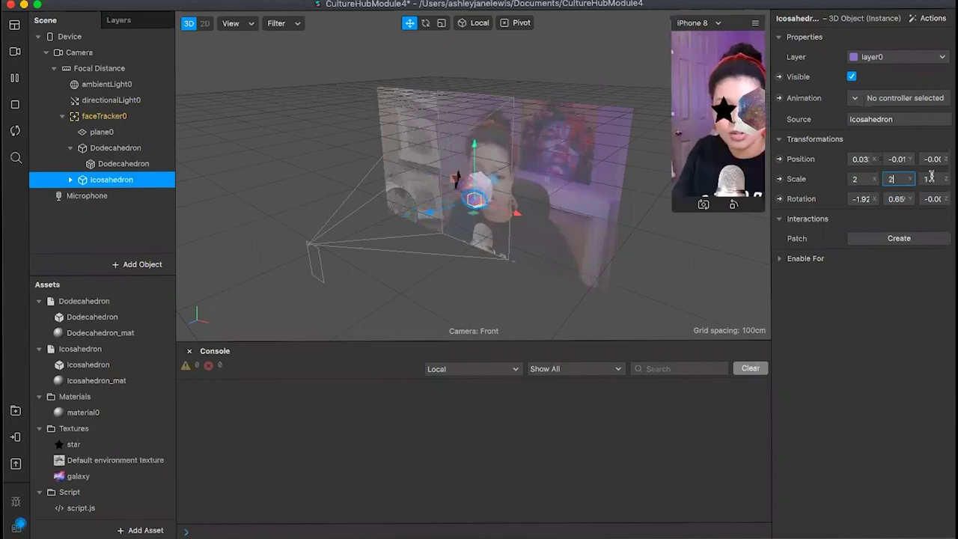
{"action": "left_click", "coordinate": [930, 179]}
{"action": "type", "text": "2"}
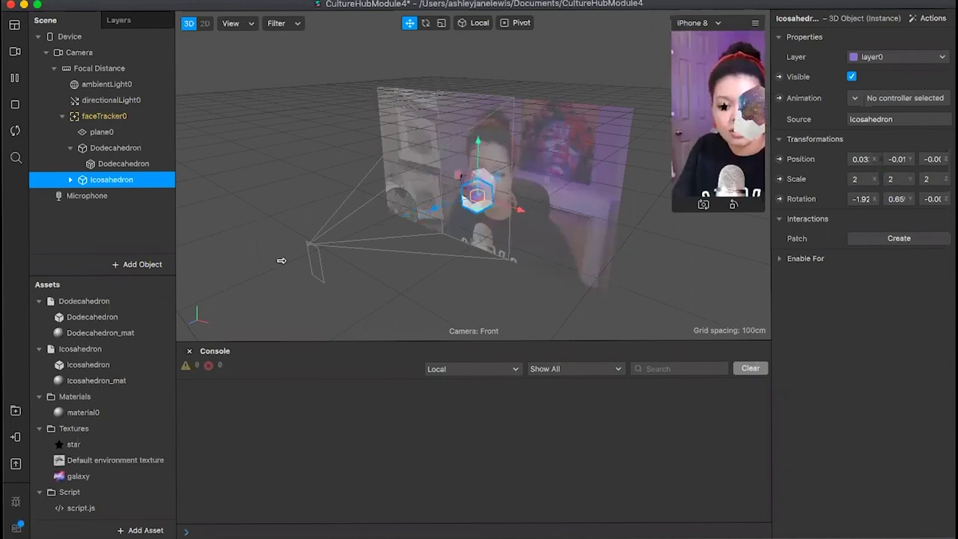
Import space.jpeg as a new texture and apply it to the albedo of Icosahedron_mat
{"action": "left_click", "coordinate": [120, 383]}
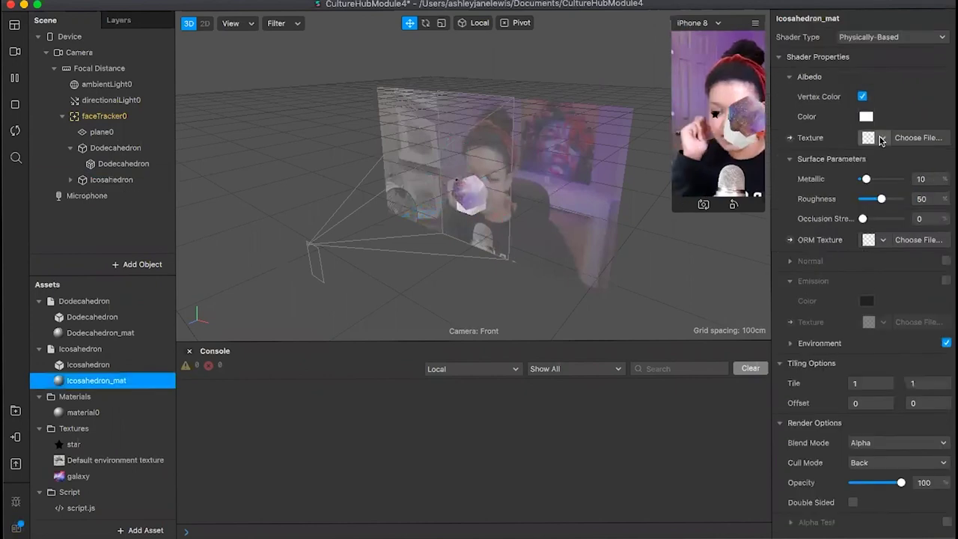
{"action": "left_click", "coordinate": [900, 216]}
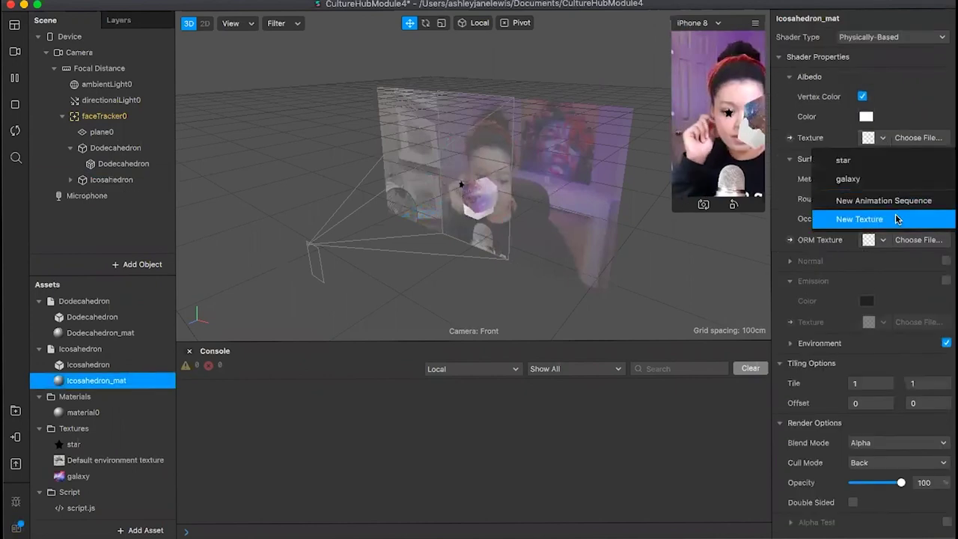
{"action": "left_click", "coordinate": [898, 218]}
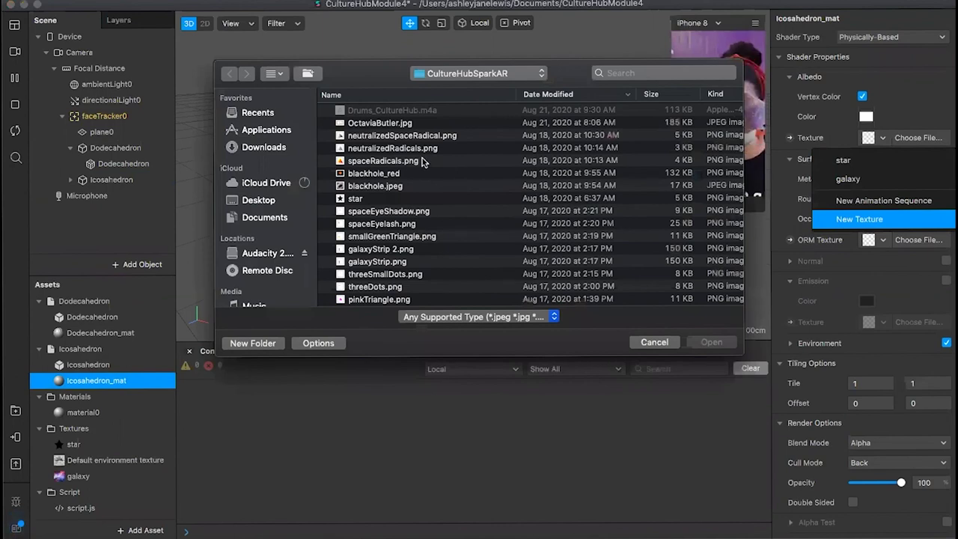
{"action": "scroll", "coordinate": [423, 161], "scroll_direction": "down", "scroll_amount": 3}
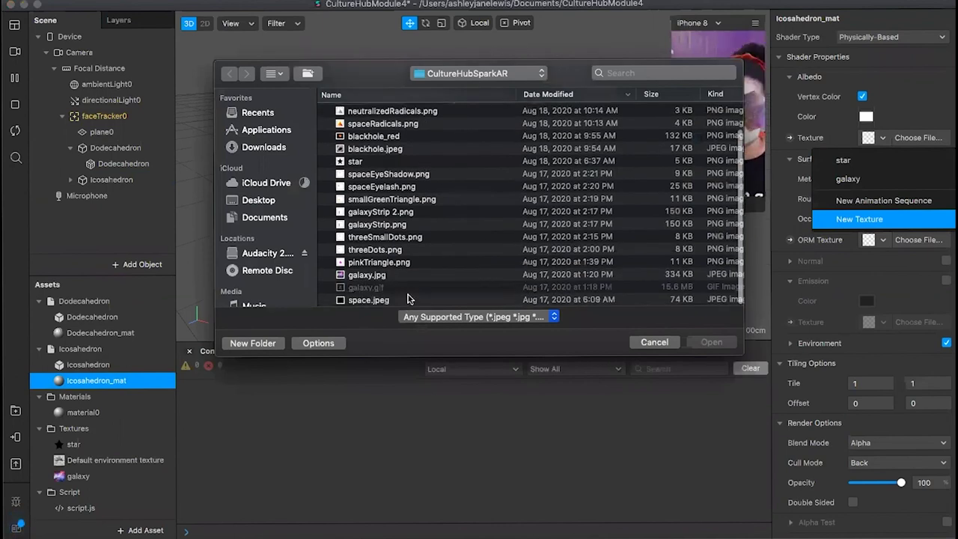
{"action": "left_click", "coordinate": [722, 299]}
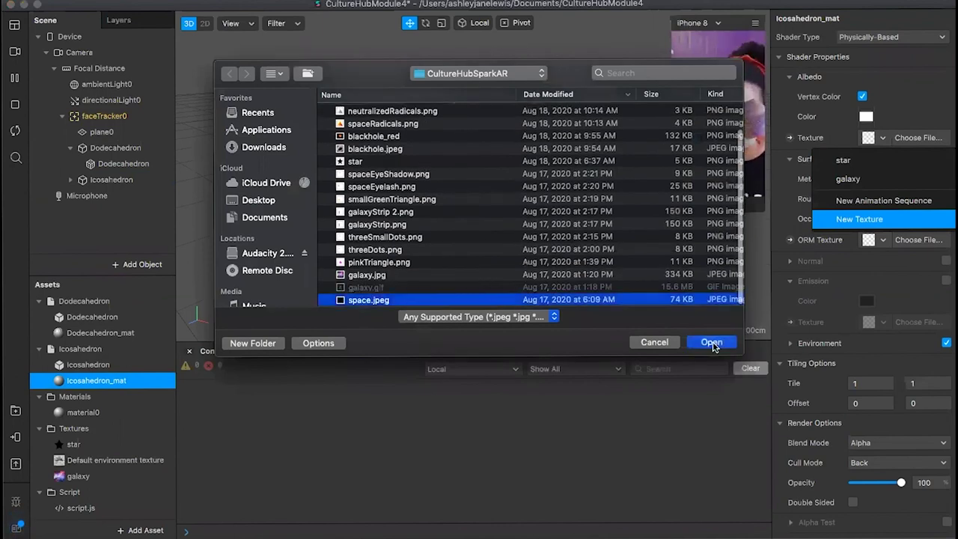
{"action": "left_click", "coordinate": [712, 343]}
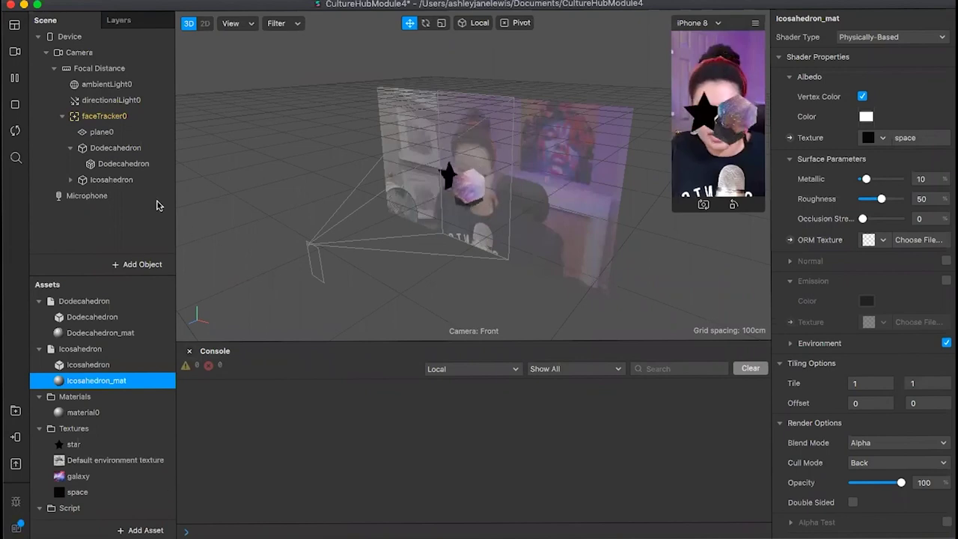
Shift the Dodecahedron mesh slightly in the negative direction along its Z axis
{"action": "left_click", "coordinate": [424, 210]}
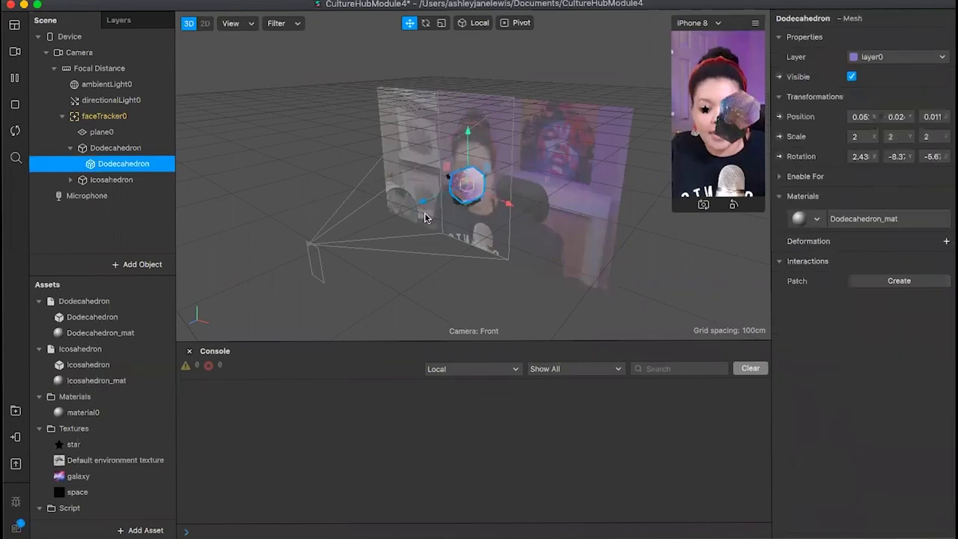
{"action": "left_click_drag", "start_coordinate": [427, 207], "coordinate": [436, 205]}
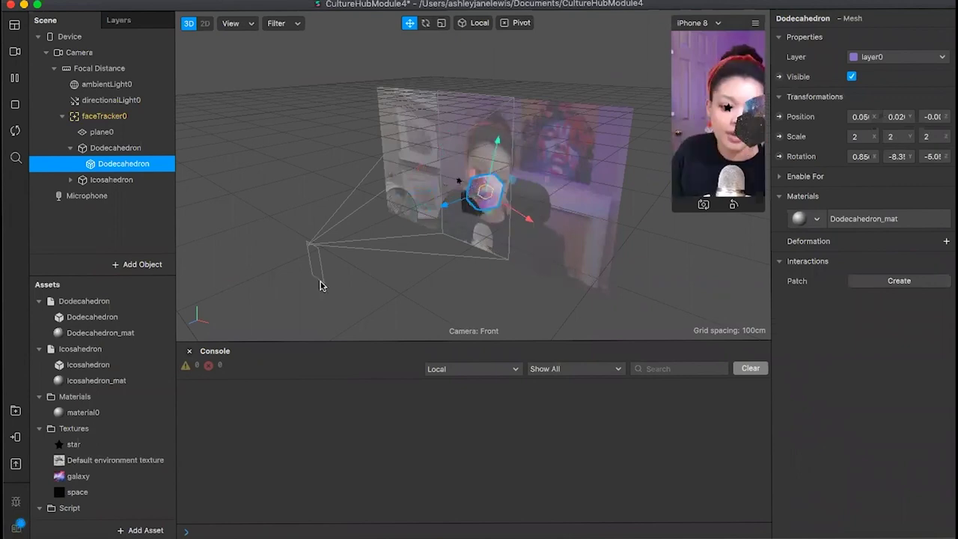
Switch to a new Google Chrome window and open the Thingiverse website
{"action": "key", "text": "ctrl+Up"}
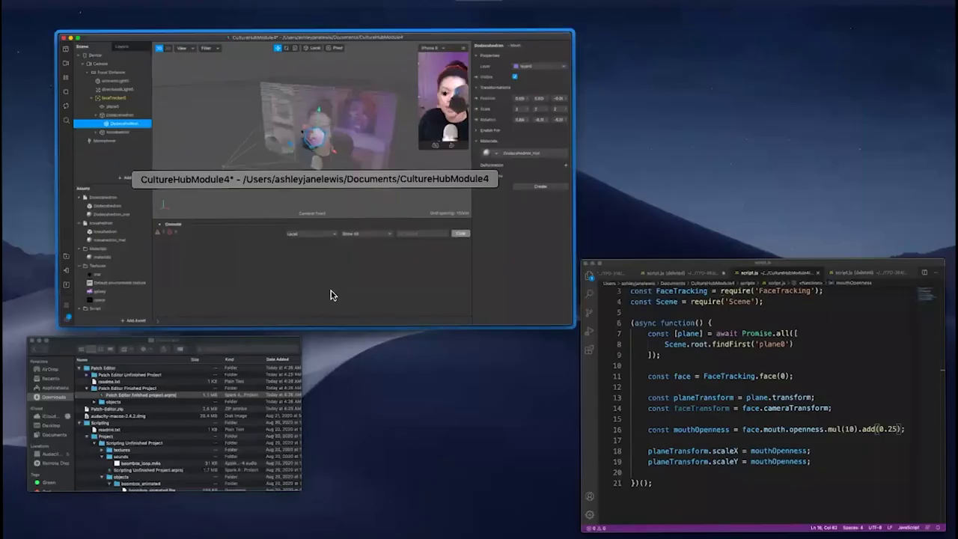
{"action": "key", "text": "ctrl+Up"}
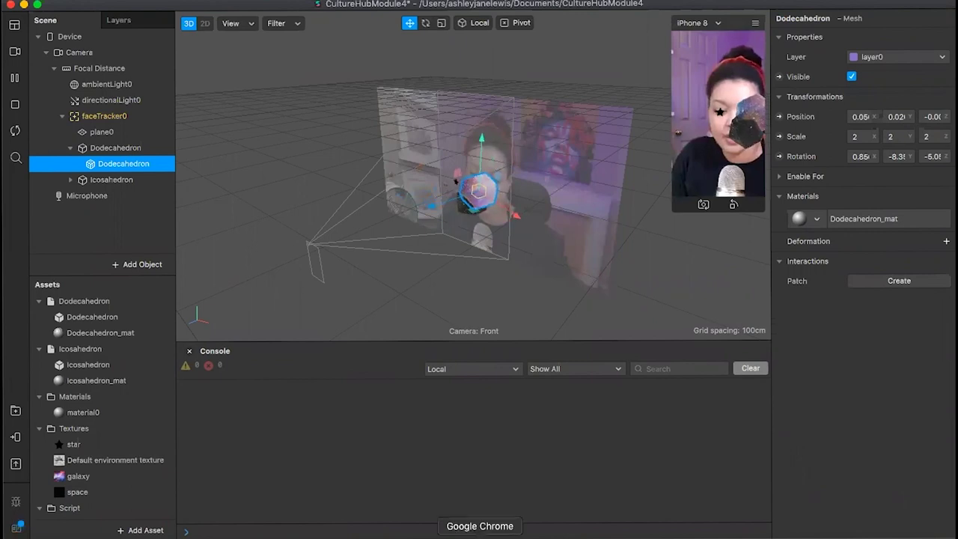
{"action": "right_click", "coordinate": [480, 537]}
{"action": "left_click", "coordinate": [524, 443]}
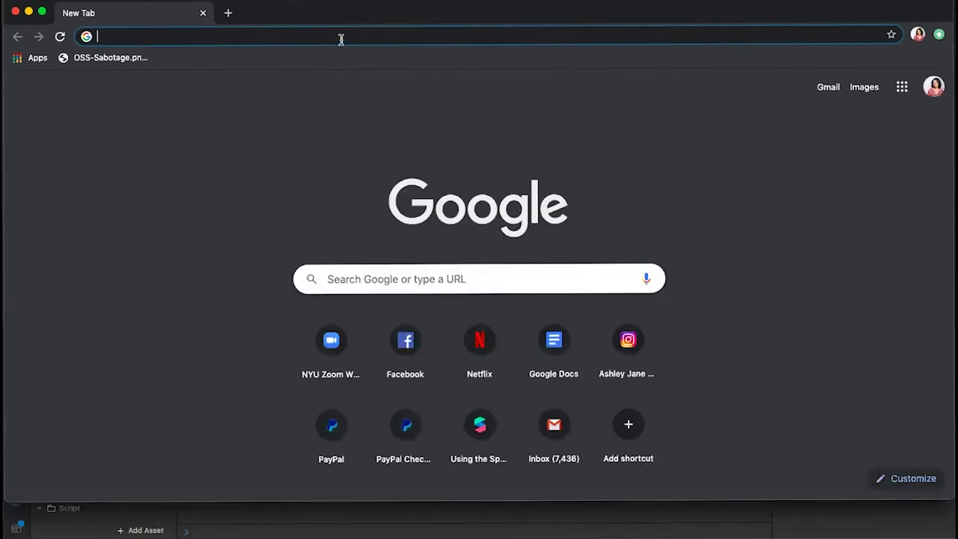
{"action": "left_click", "coordinate": [341, 39]}
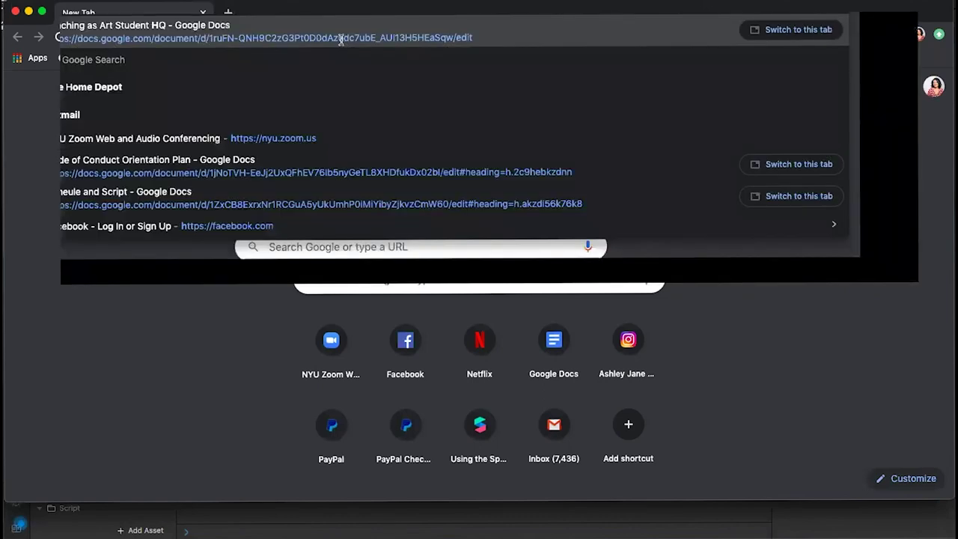
{"action": "type", "text": "thingi"}
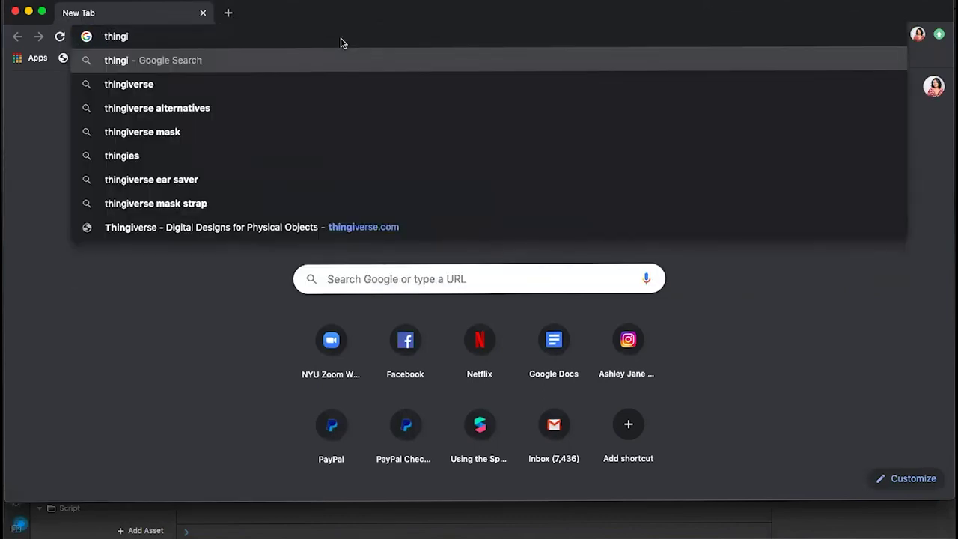
{"action": "left_click", "coordinate": [317, 233]}
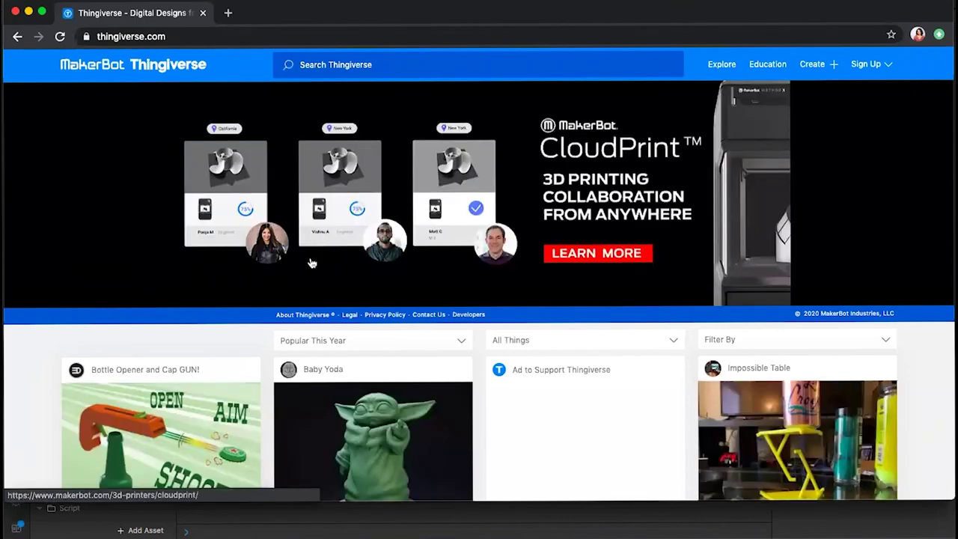
Browse the popular models on Thingiverse and search the site for "cat"
{"action": "scroll", "coordinate": [305, 292], "scroll_direction": "down", "scroll_amount": 3}
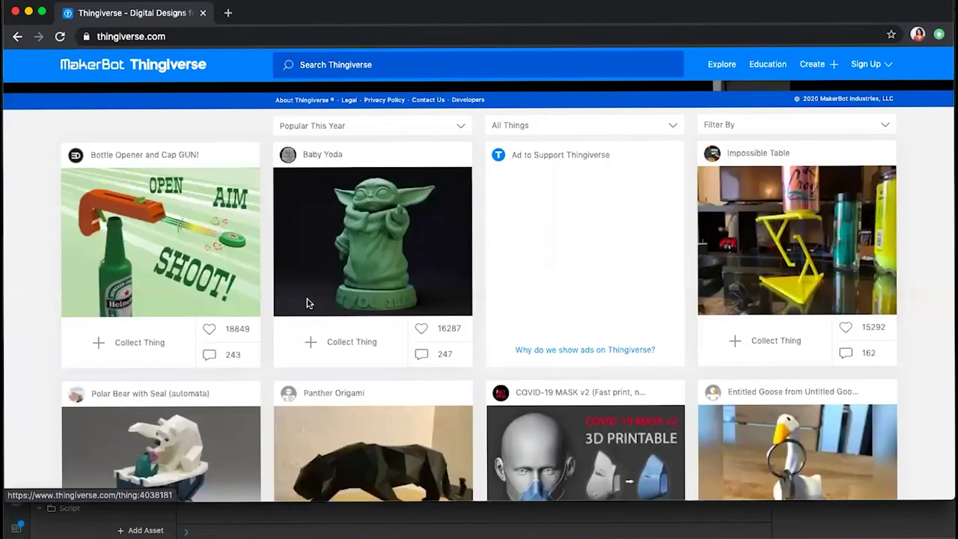
{"action": "scroll", "coordinate": [307, 303], "scroll_direction": "down", "scroll_amount": 7}
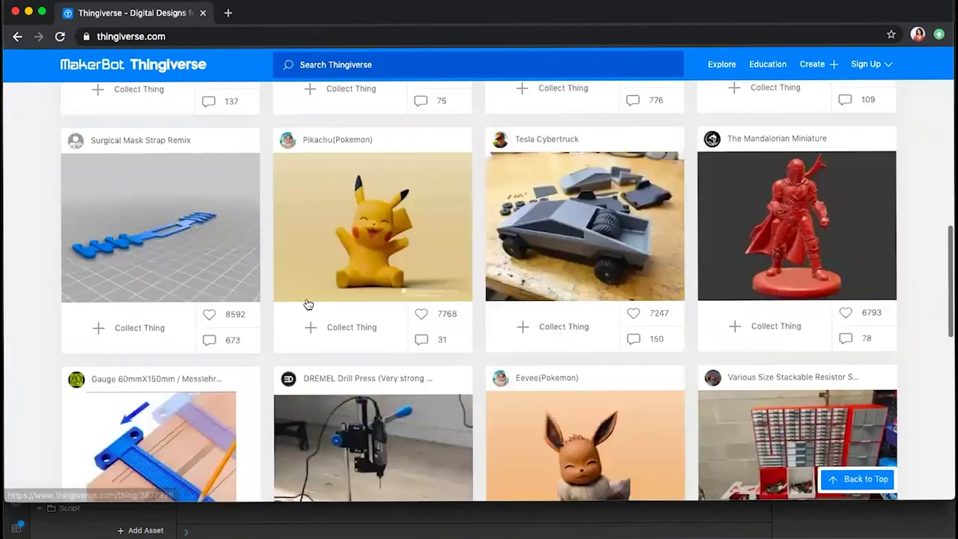
{"action": "scroll", "coordinate": [308, 304], "scroll_direction": "down", "scroll_amount": 4}
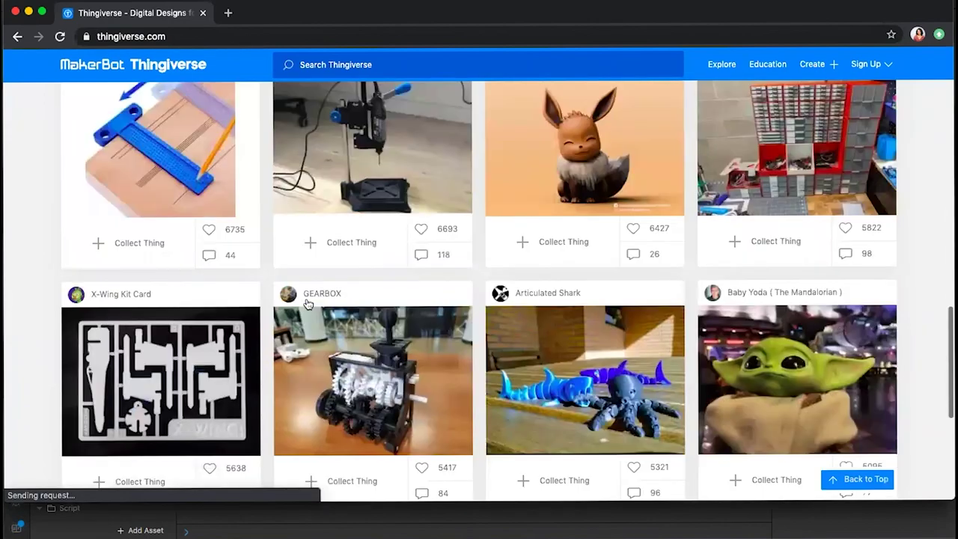
{"action": "scroll", "coordinate": [307, 303], "scroll_direction": "down", "scroll_amount": 3}
{"action": "scroll", "coordinate": [307, 303], "scroll_direction": "up", "scroll_amount": 7}
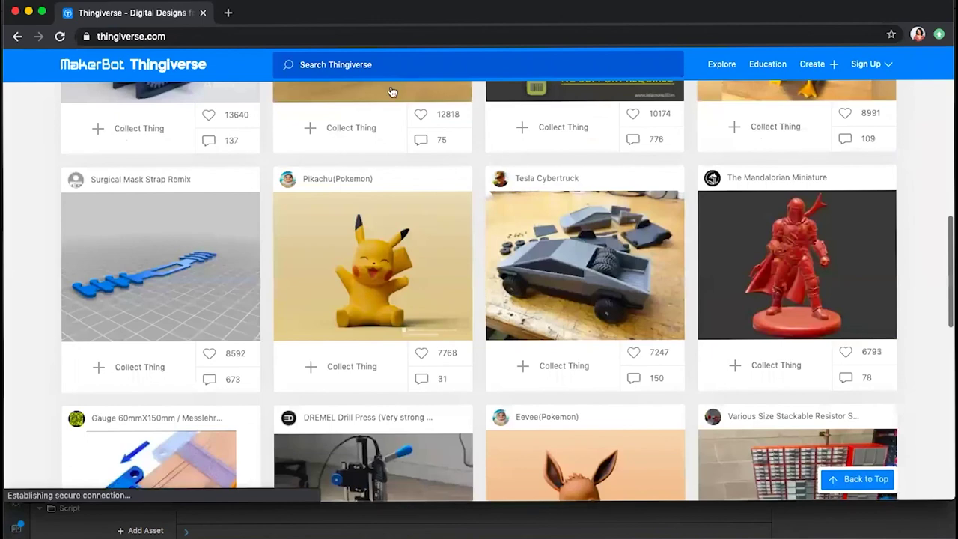
{"action": "scroll", "coordinate": [392, 91], "scroll_direction": "up", "scroll_amount": 6}
{"action": "left_click", "coordinate": [405, 65]}
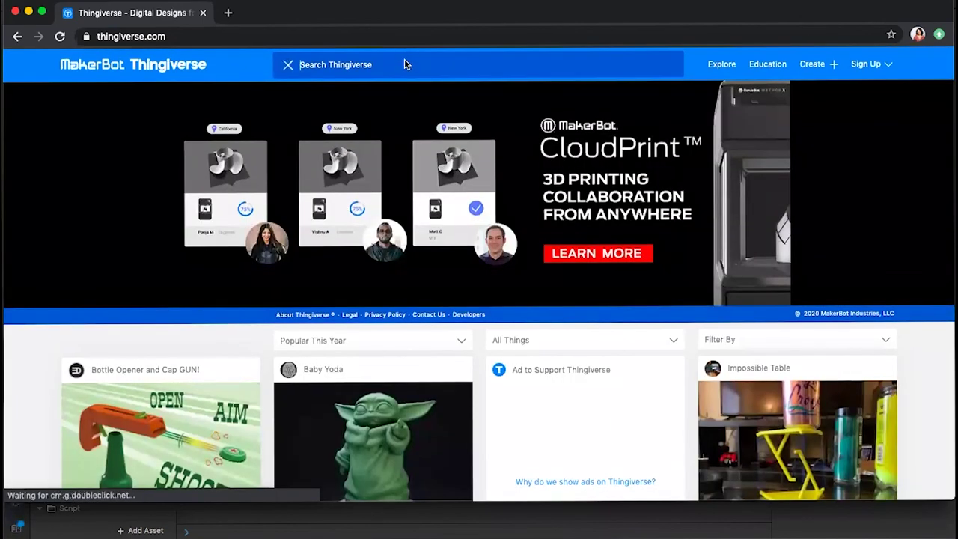
{"action": "type", "text": "cat"}
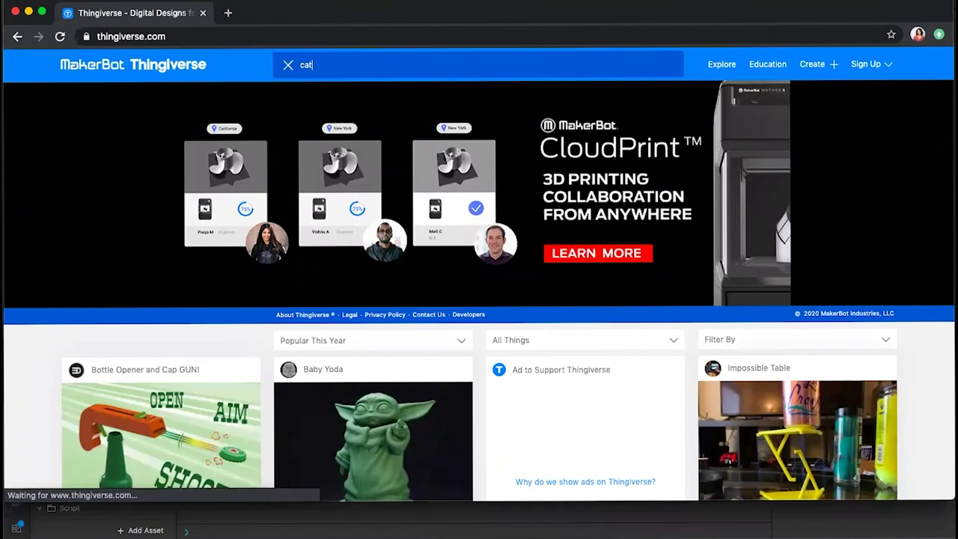
{"action": "key", "text": "Return"}
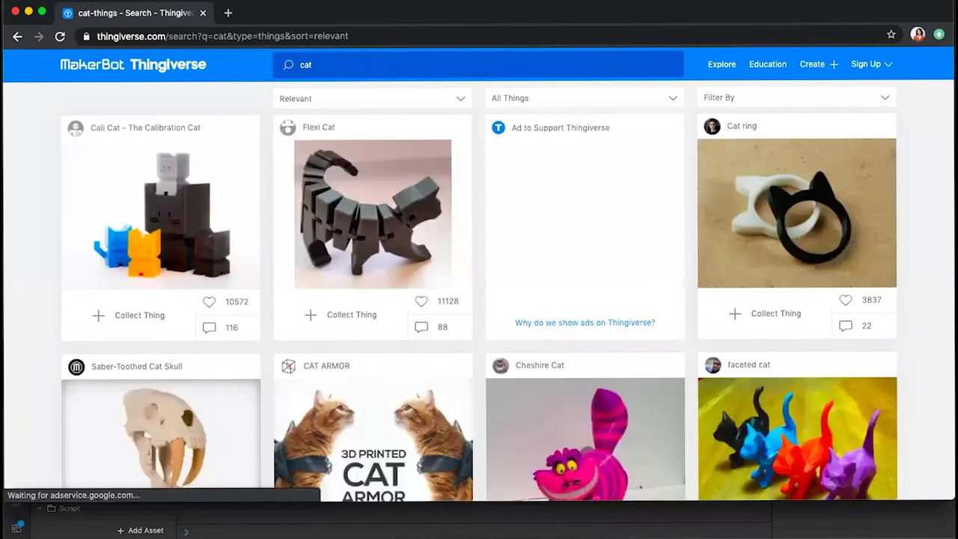
Look through the cat models in the search results and show all open windows
{"action": "scroll", "coordinate": [479, 292], "scroll_direction": "down", "scroll_amount": 3}
{"action": "scroll", "coordinate": [479, 292], "scroll_direction": "up", "scroll_amount": 3}
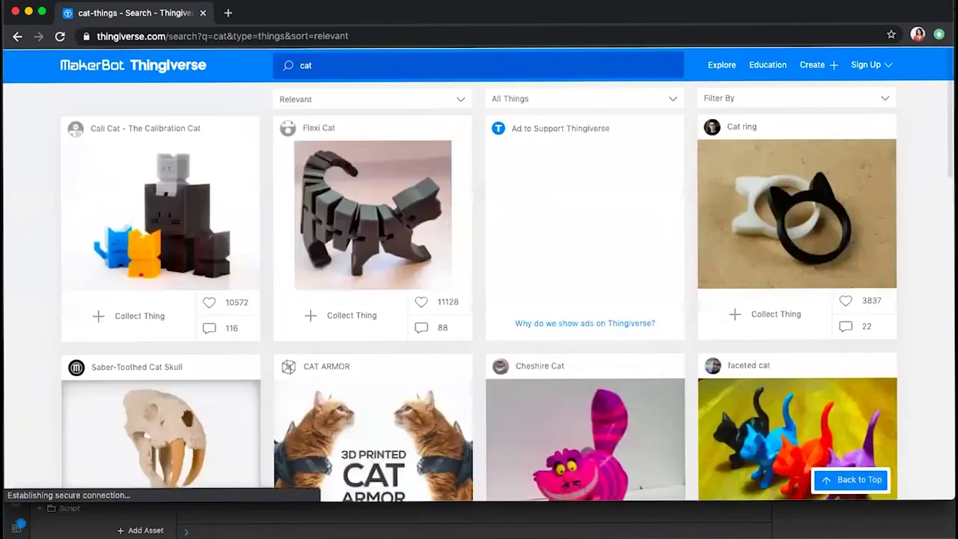
{"action": "scroll", "coordinate": [479, 292], "scroll_direction": "down", "scroll_amount": 8}
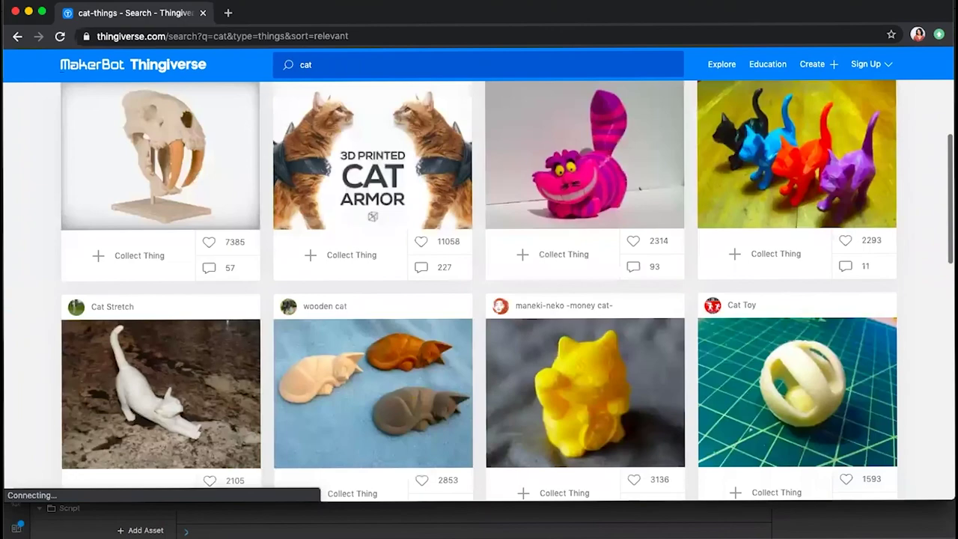
{"action": "scroll", "coordinate": [479, 292], "scroll_direction": "down", "scroll_amount": 9}
{"action": "scroll", "coordinate": [460, 335], "scroll_direction": "down", "scroll_amount": 10}
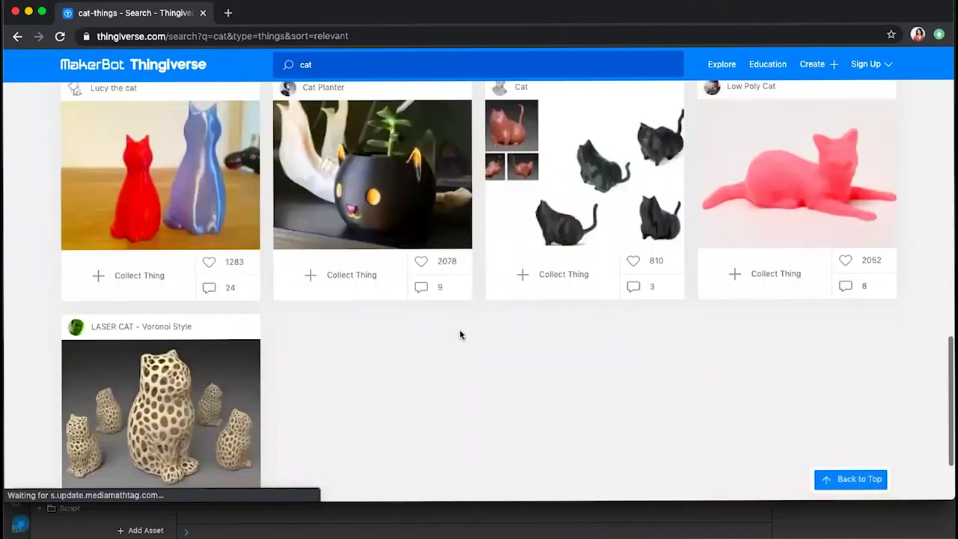
{"action": "key", "text": "ctrl+Up"}
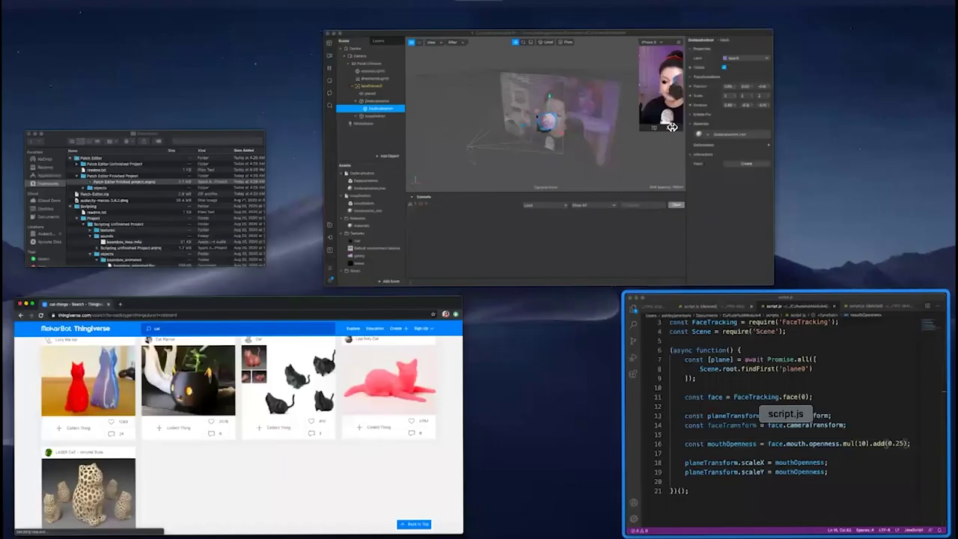
Switch back to the Spark AR project and create a patch from the faceTracker0 object
{"action": "left_click", "coordinate": [672, 128]}
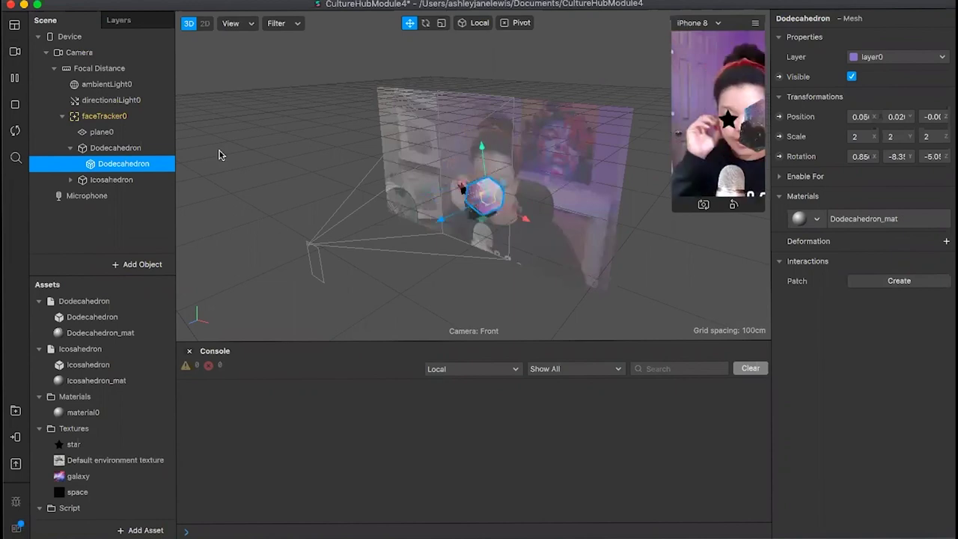
{"action": "left_click", "coordinate": [123, 118]}
{"action": "right_click", "coordinate": [122, 118]}
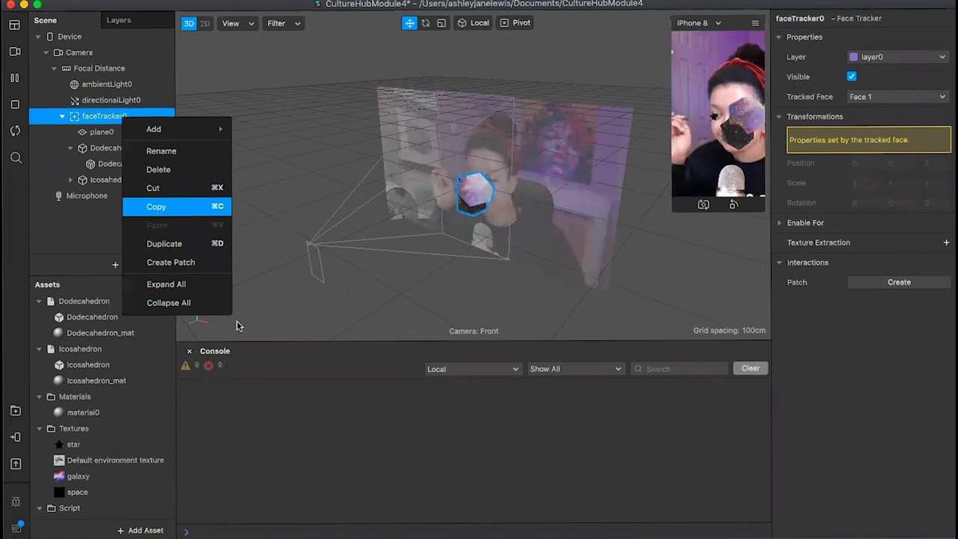
{"action": "left_click", "coordinate": [208, 260]}
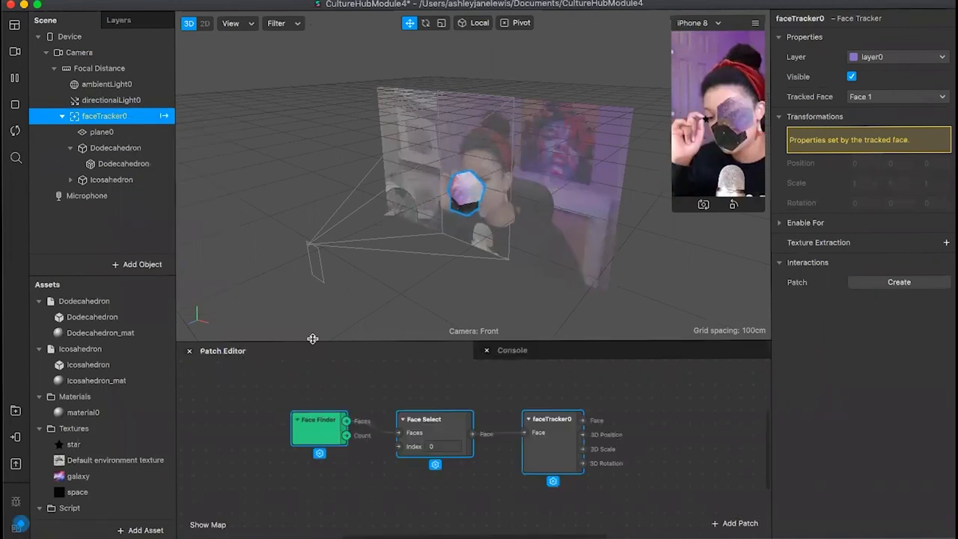
Open the patch library from the empty area beside the faceTracker0 patch and browse the Interaction and Face Landmarks categories
{"action": "scroll", "coordinate": [333, 433], "scroll_direction": "right", "scroll_amount": 3}
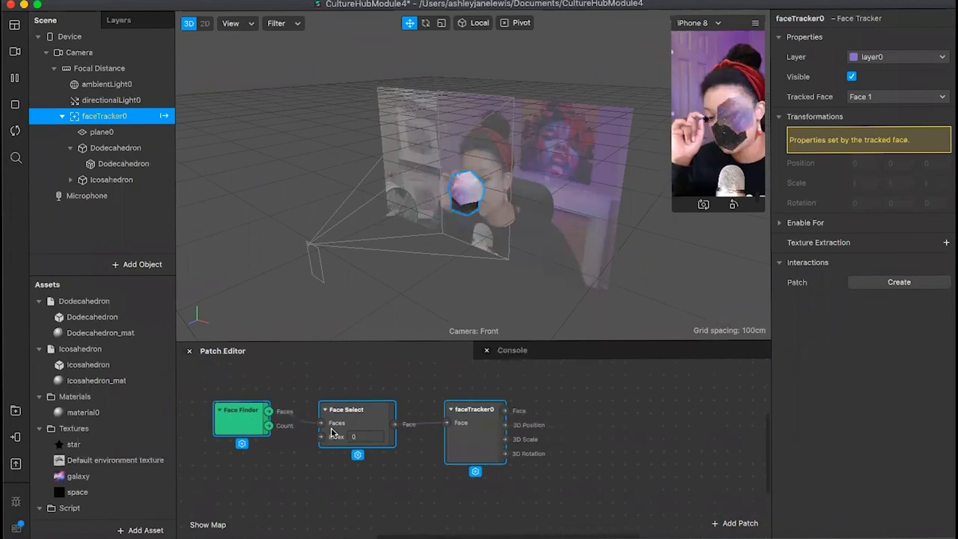
{"action": "scroll", "coordinate": [333, 432], "scroll_direction": "right", "scroll_amount": 1}
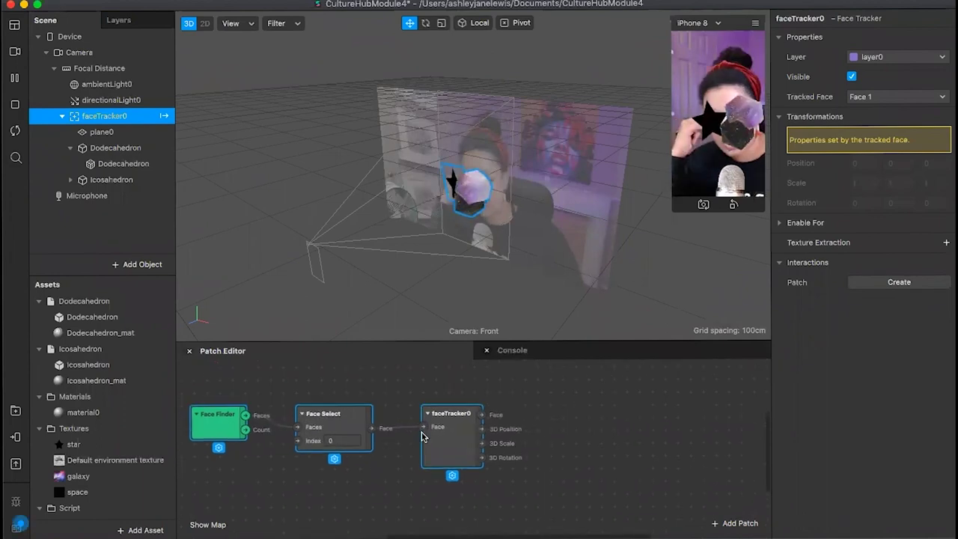
{"action": "double_click", "coordinate": [567, 417]}
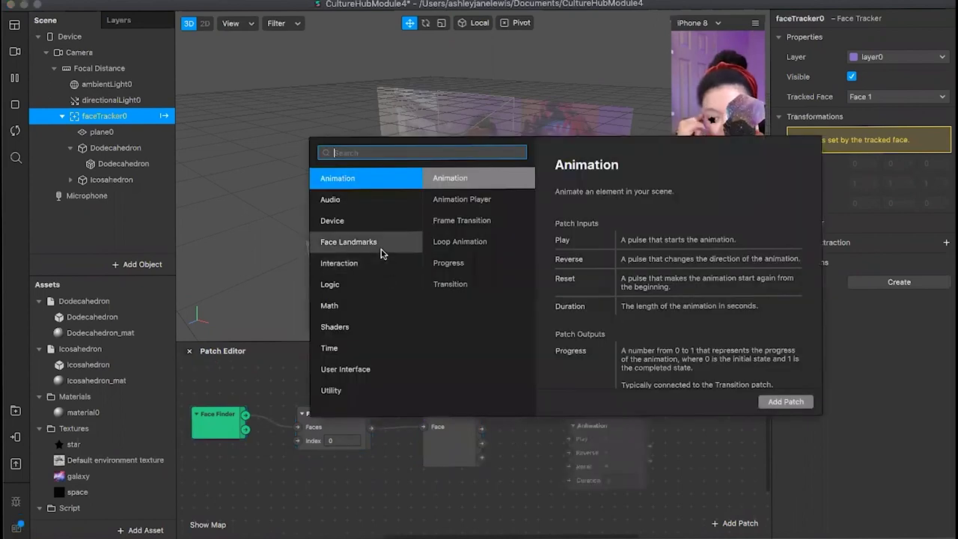
{"action": "left_click", "coordinate": [380, 244]}
{"action": "key", "text": "Down"}
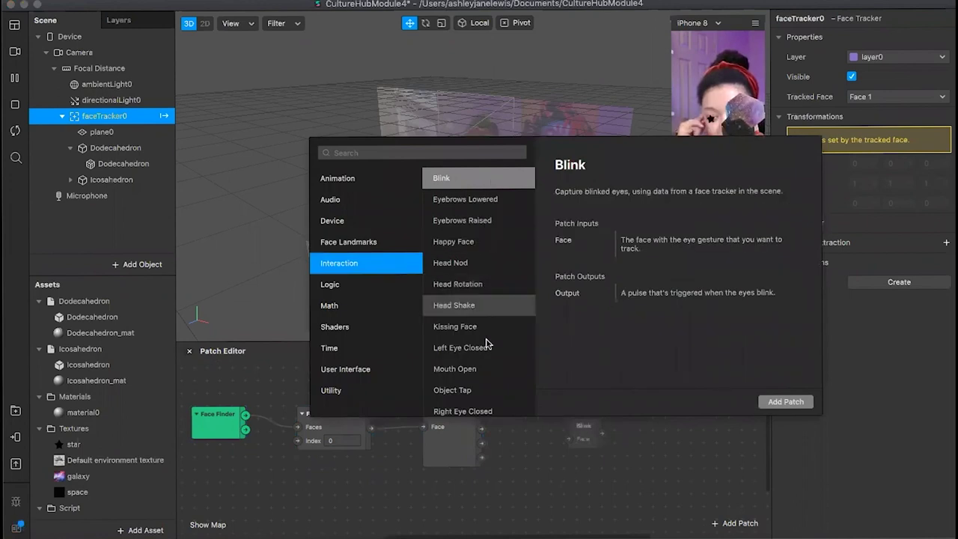
{"action": "scroll", "coordinate": [487, 343], "scroll_direction": "down", "scroll_amount": 2}
{"action": "scroll", "coordinate": [486, 343], "scroll_direction": "down", "scroll_amount": 5}
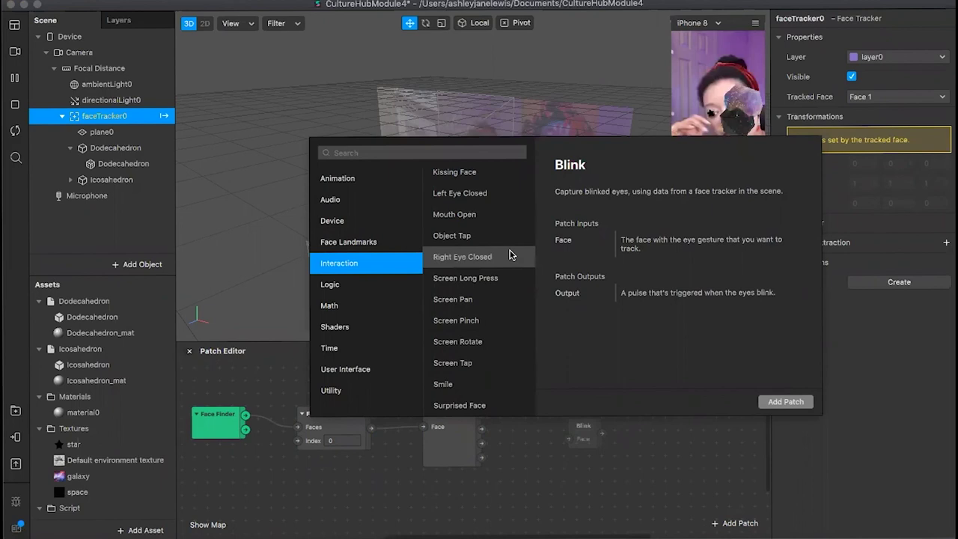
{"action": "scroll", "coordinate": [510, 247], "scroll_direction": "up", "scroll_amount": 3}
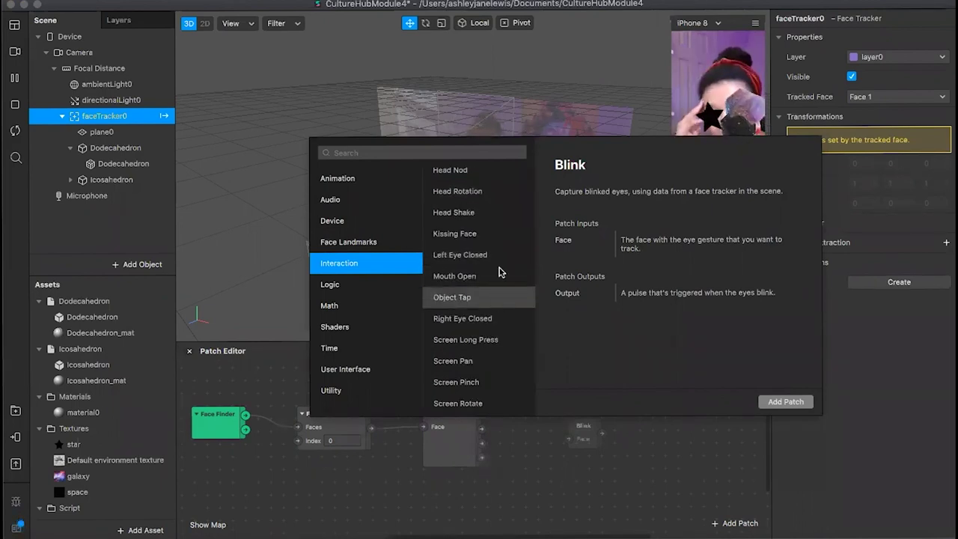
{"action": "scroll", "coordinate": [504, 238], "scroll_direction": "up", "scroll_amount": 3}
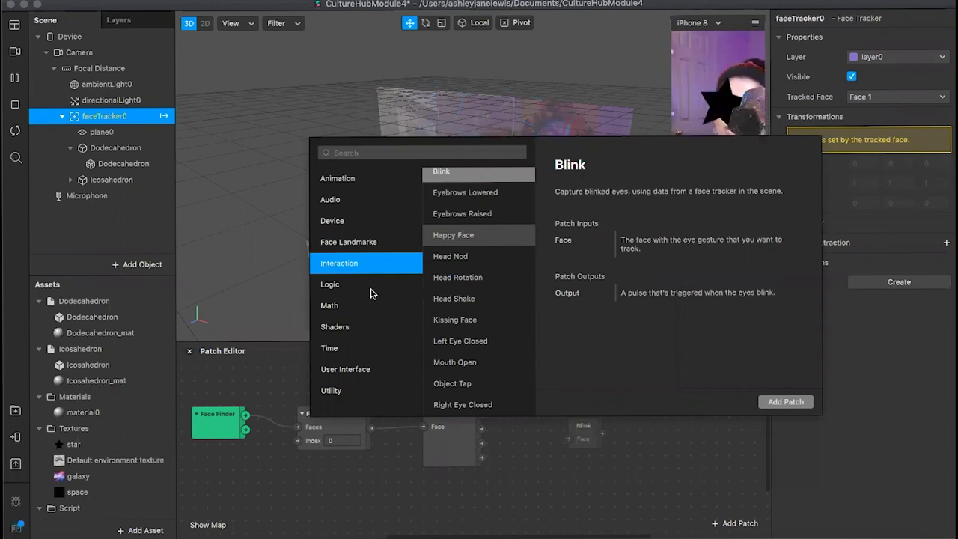
{"action": "left_click", "coordinate": [361, 240]}
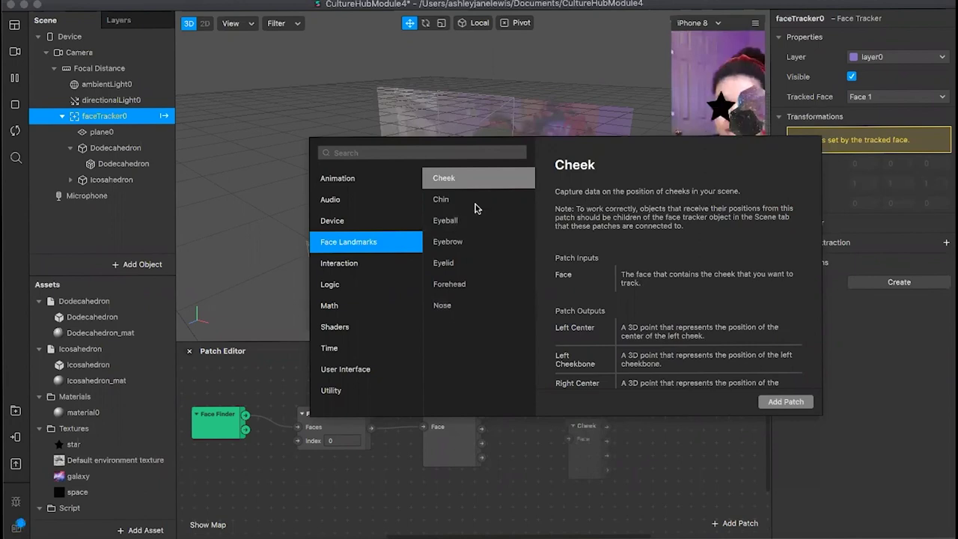
Add a Right Eye Closed patch from the Interaction category to the patch graph
{"action": "left_click", "coordinate": [367, 264]}
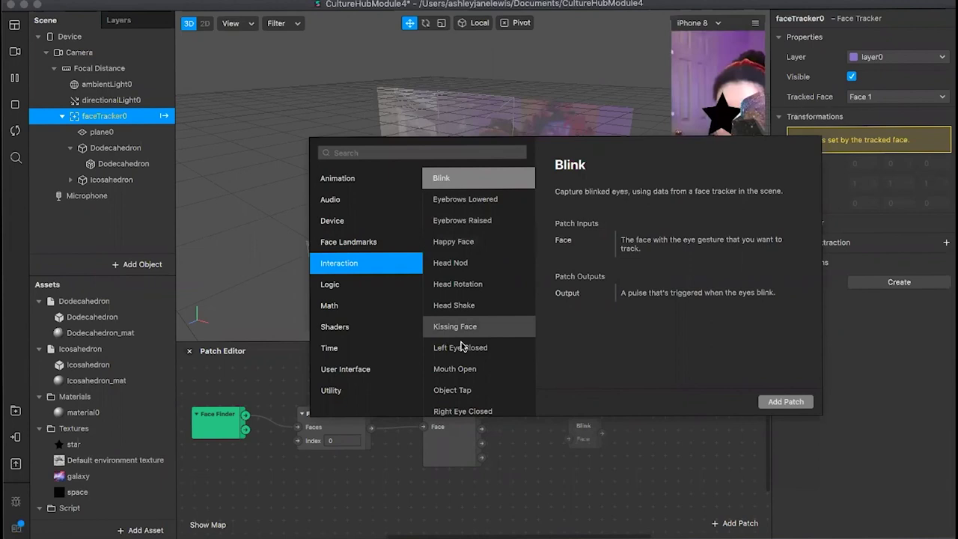
{"action": "scroll", "coordinate": [464, 338], "scroll_direction": "down", "scroll_amount": 1}
{"action": "scroll", "coordinate": [463, 339], "scroll_direction": "down", "scroll_amount": 3}
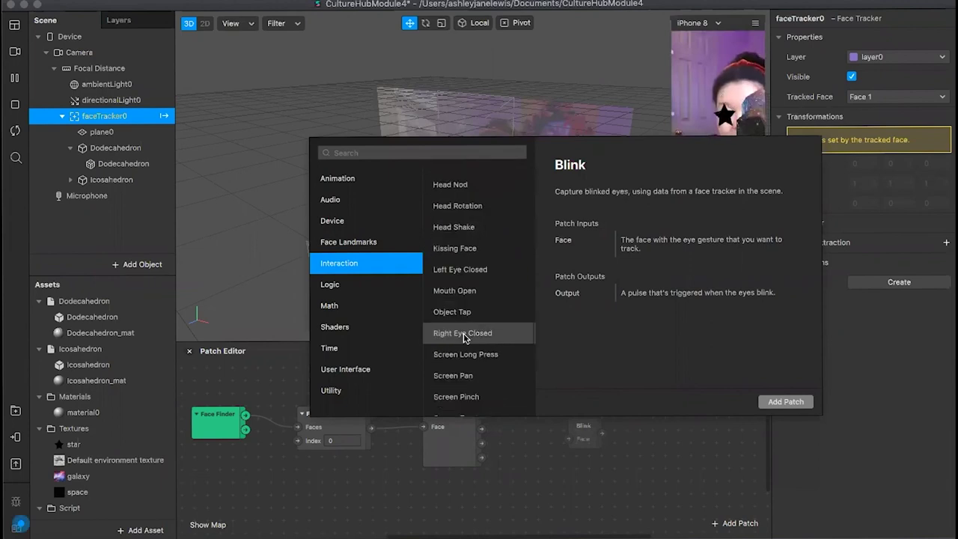
{"action": "scroll", "coordinate": [465, 339], "scroll_direction": "down", "scroll_amount": 3}
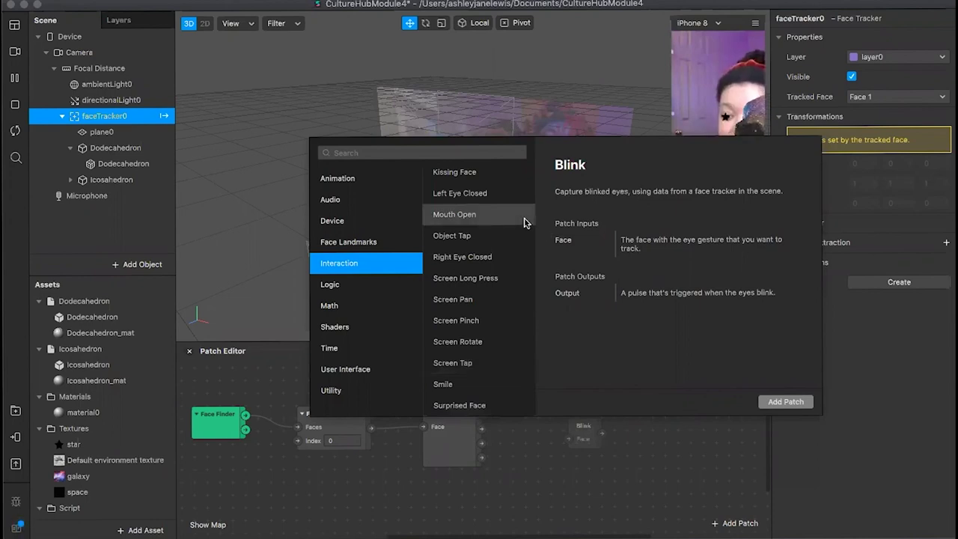
{"action": "left_click", "coordinate": [509, 257]}
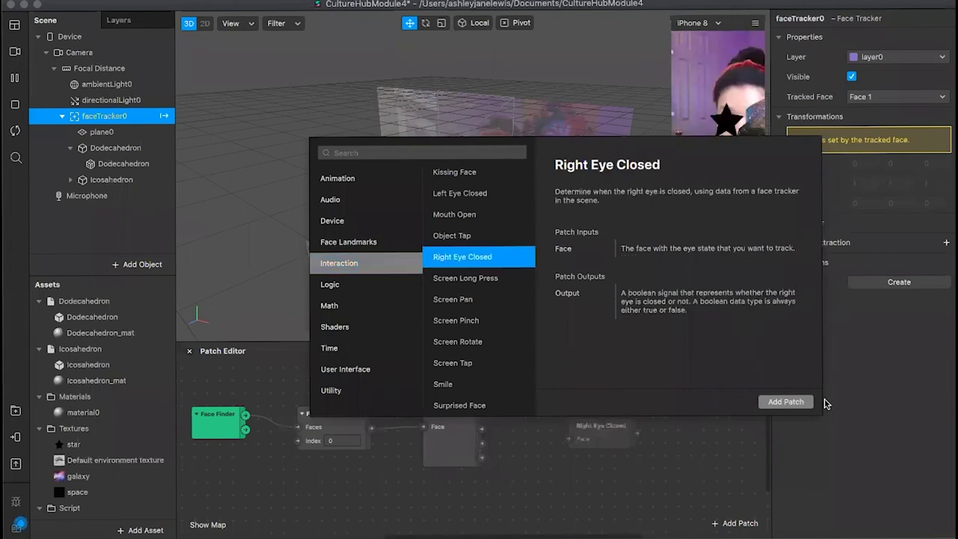
{"action": "left_click", "coordinate": [785, 402]}
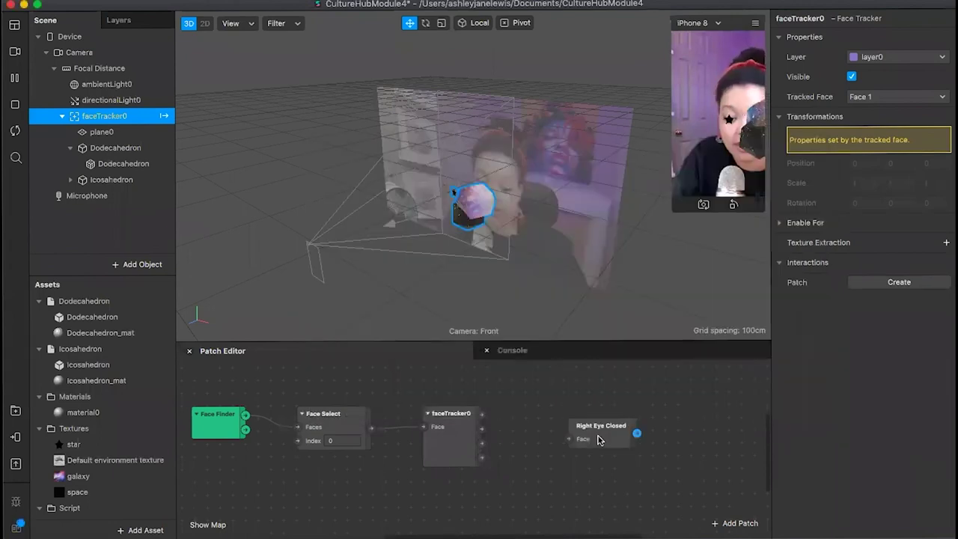
Place the Right Eye Closed patch next to faceTracker0 and connect the tracker's Face output to its Face input
{"action": "left_click_drag", "start_coordinate": [598, 441], "coordinate": [563, 424]}
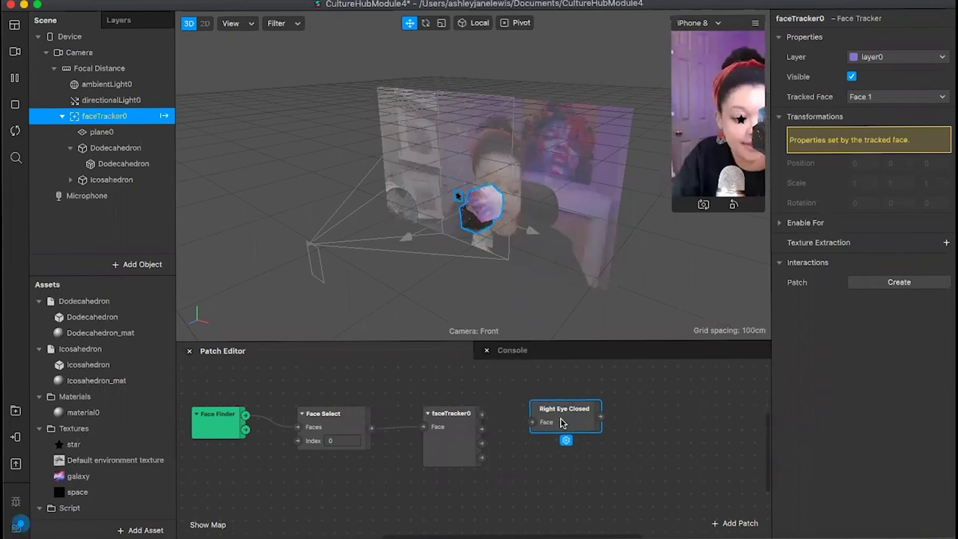
{"action": "left_click_drag", "start_coordinate": [561, 423], "coordinate": [549, 416]}
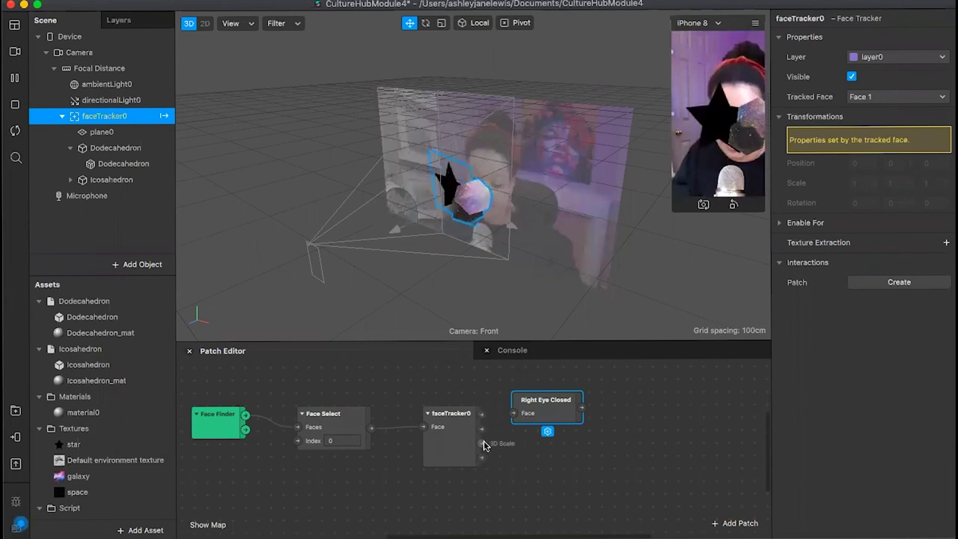
{"action": "left_click_drag", "start_coordinate": [482, 415], "coordinate": [554, 404]}
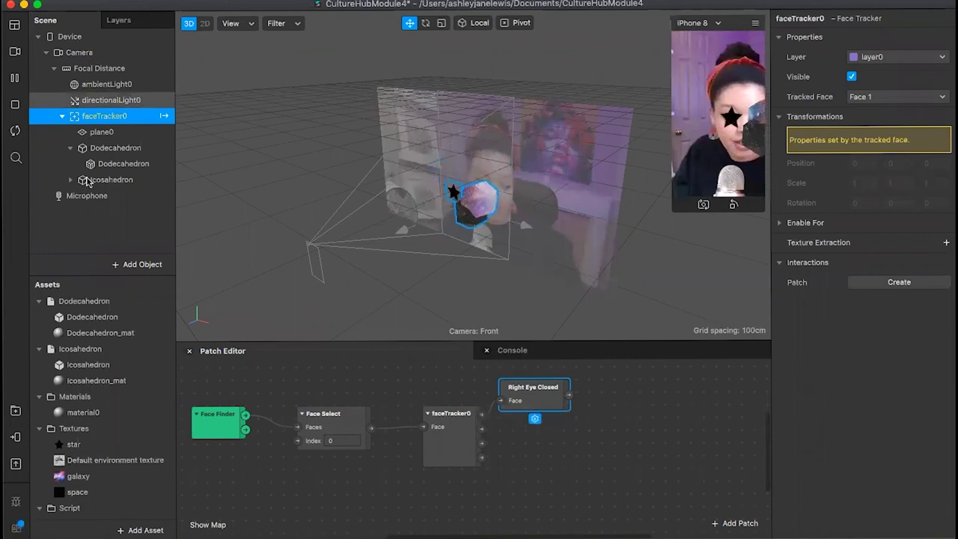
Create a patch for the Dodecahedron mesh's Visible property and place it at the far end of the patch graph
{"action": "left_click", "coordinate": [124, 166]}
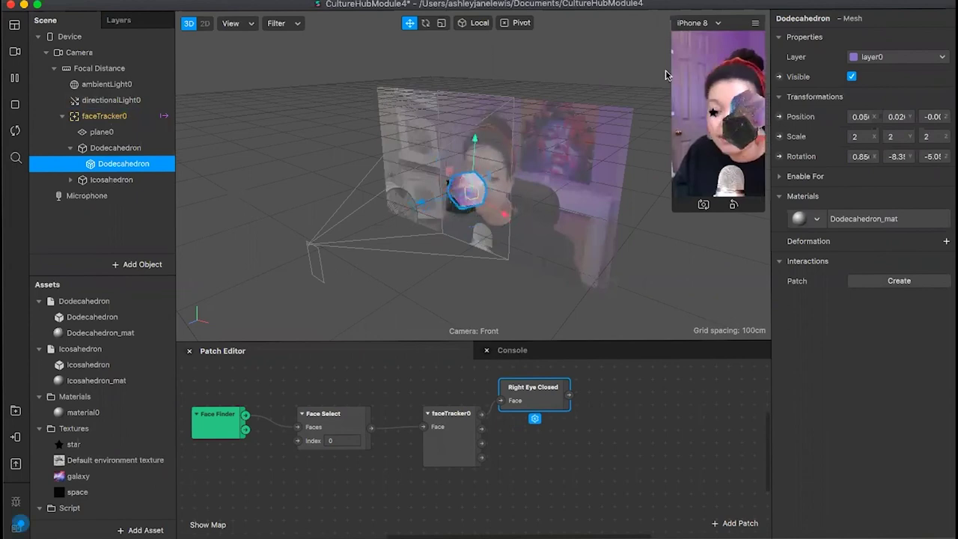
{"action": "left_click", "coordinate": [780, 78]}
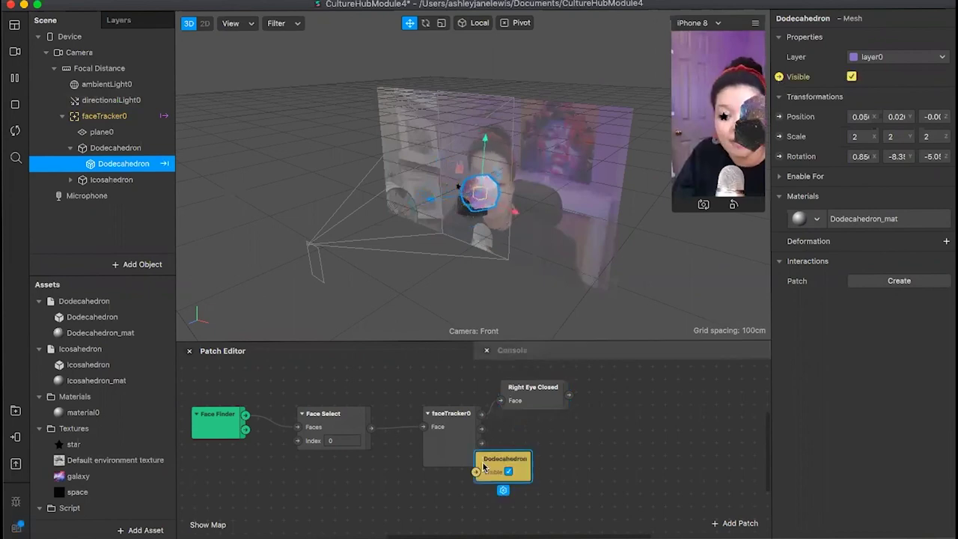
{"action": "left_click", "coordinate": [655, 425]}
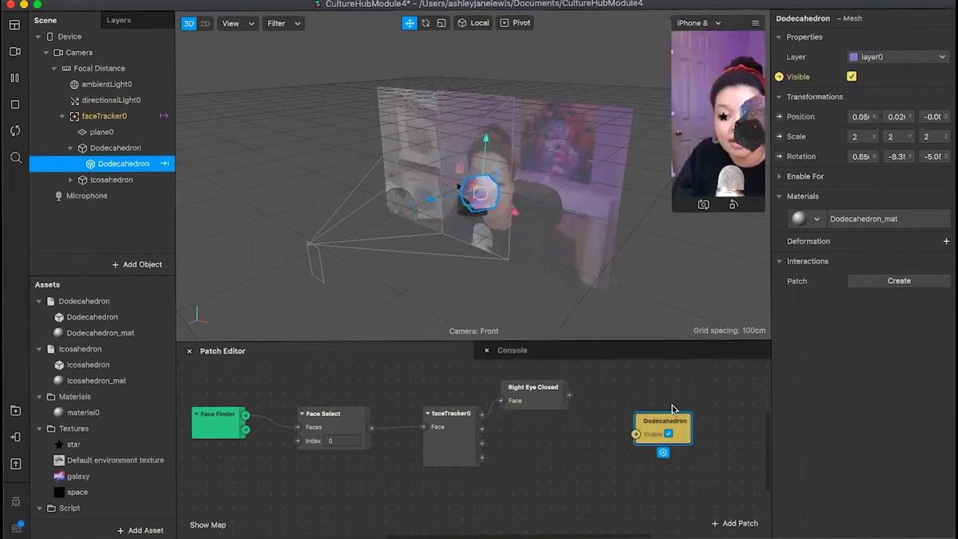
{"action": "left_click_drag", "start_coordinate": [673, 409], "coordinate": [674, 410]}
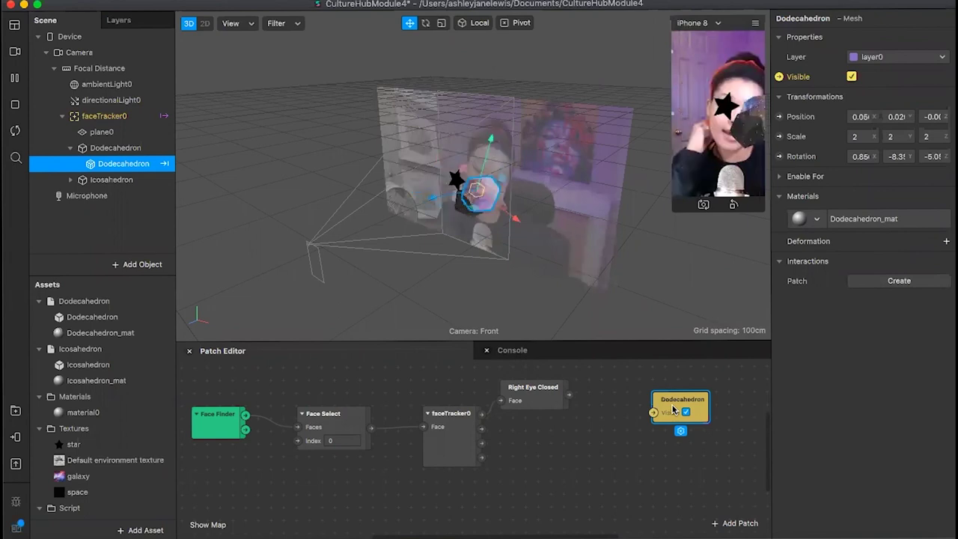
Add a Switch patch and connect its On / Off output to the Dodecahedron's Visible input
{"action": "double_click", "coordinate": [602, 392]}
{"action": "type", "text": "switch"}
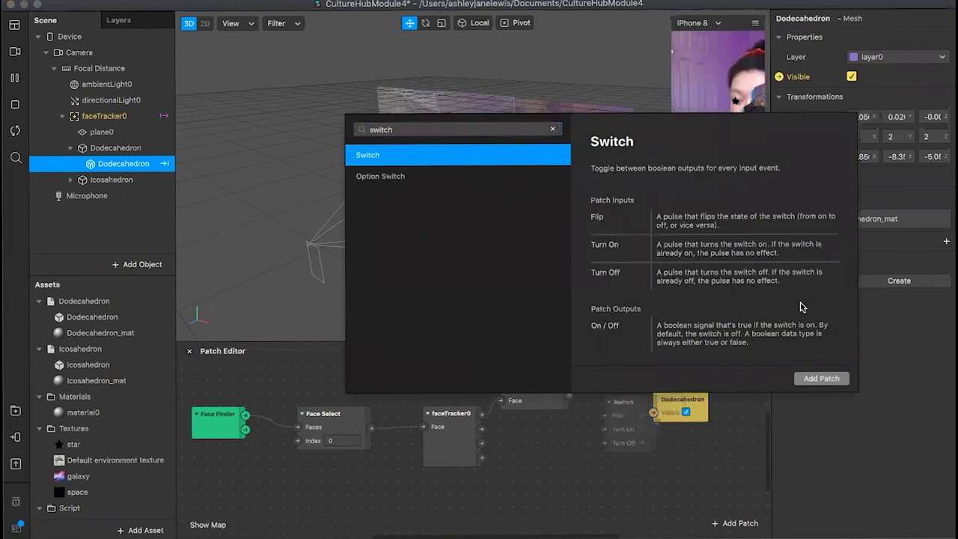
{"action": "left_click", "coordinate": [827, 380]}
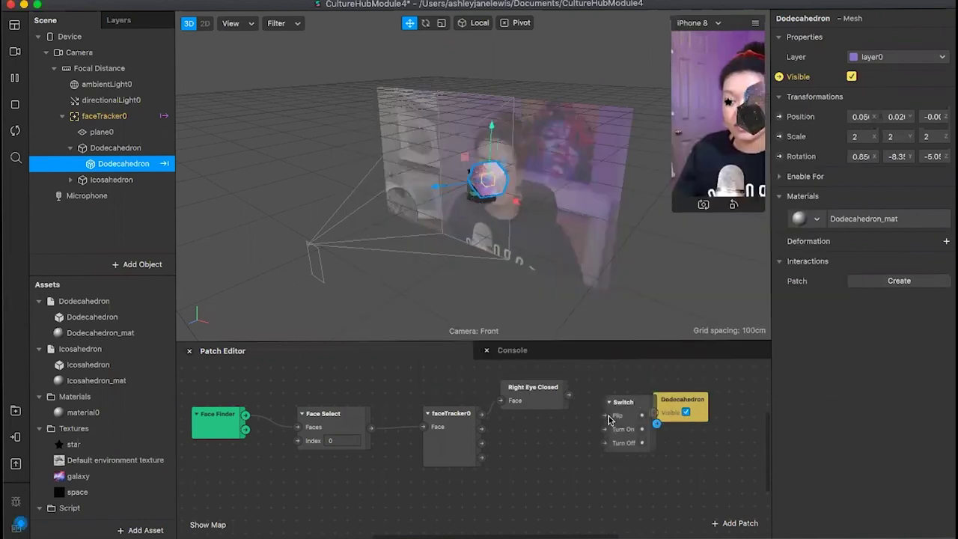
{"action": "left_click_drag", "start_coordinate": [617, 421], "coordinate": [654, 413]}
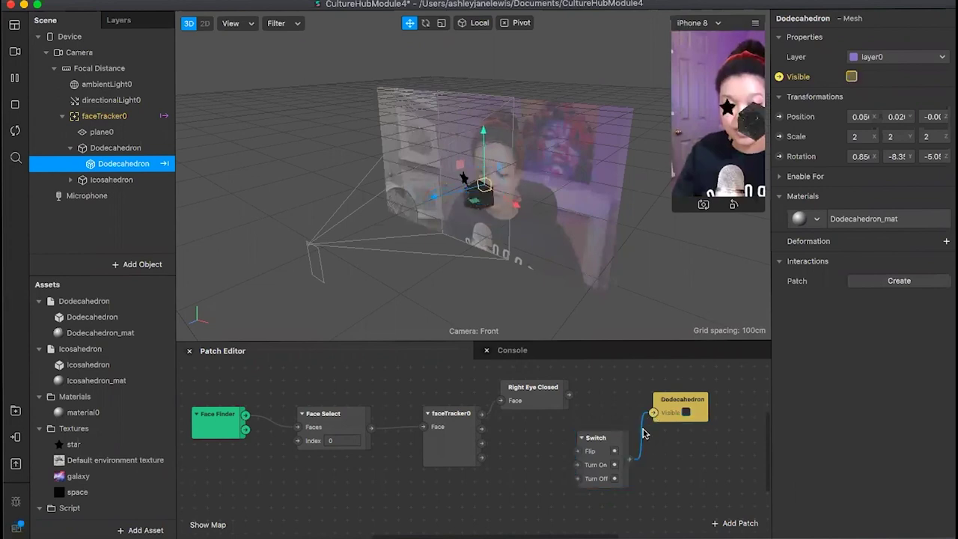
{"action": "left_click", "coordinate": [626, 445]}
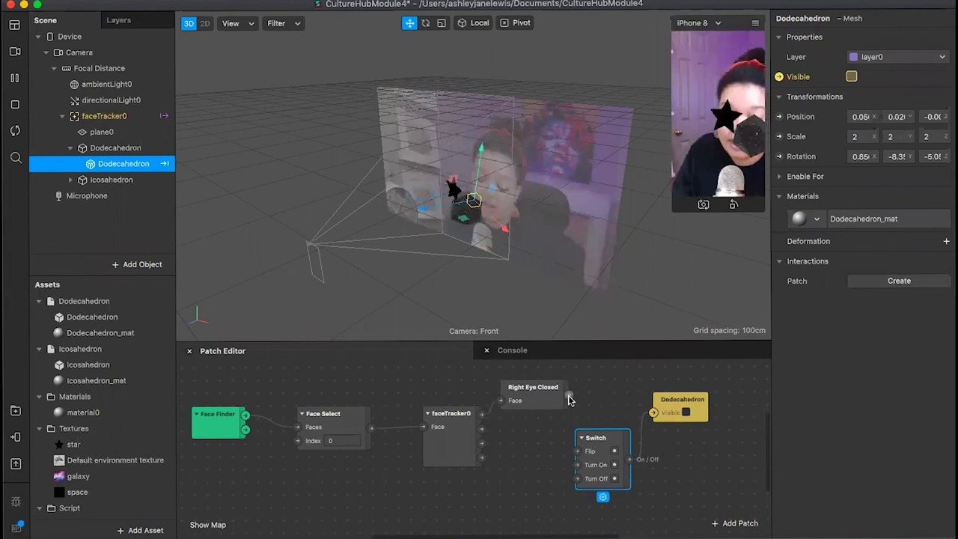
Connect Right Eye Closed to the Switch's Flip input through a Pulse patch and spread the patches out neatly
{"action": "left_click_drag", "start_coordinate": [569, 398], "coordinate": [575, 456]}
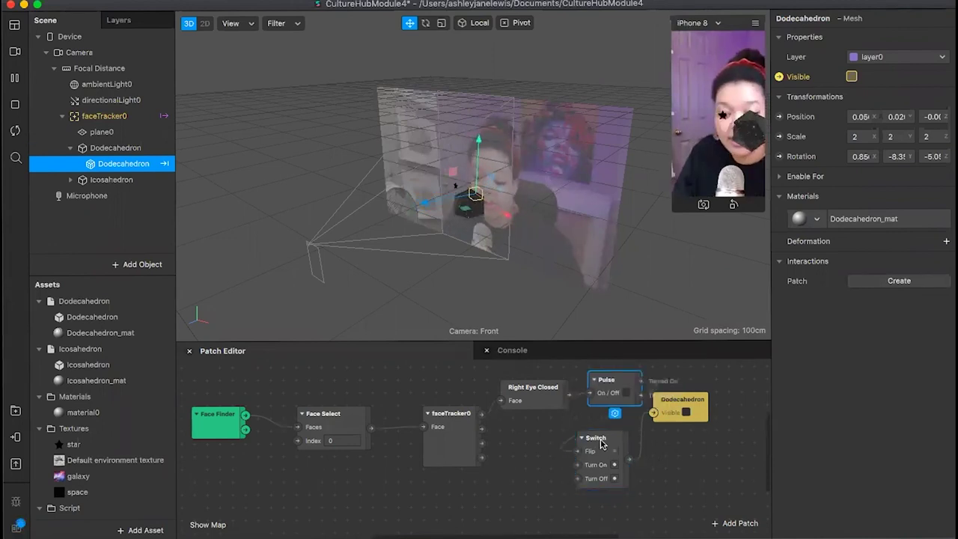
{"action": "left_click_drag", "start_coordinate": [604, 445], "coordinate": [601, 482]}
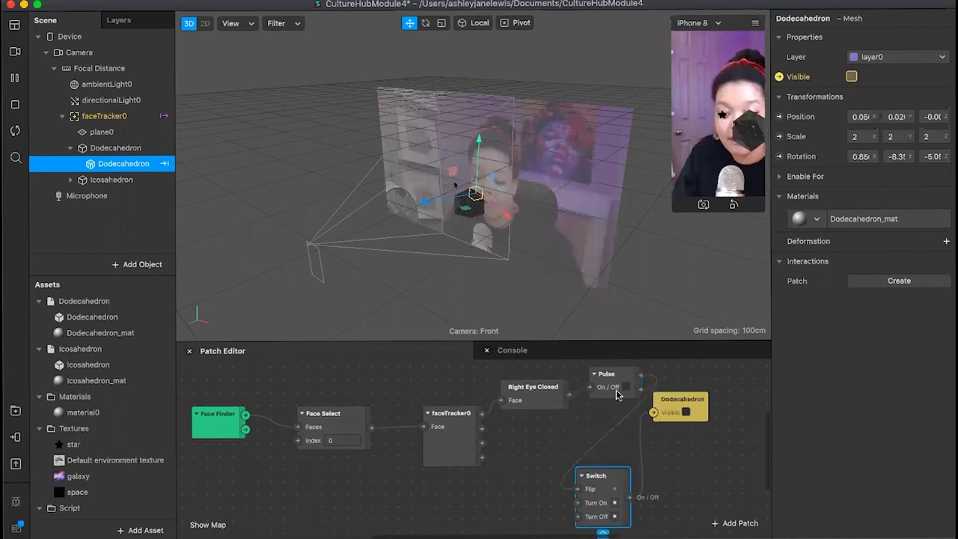
{"action": "left_click_drag", "start_coordinate": [605, 379], "coordinate": [596, 383]}
{"action": "left_click", "coordinate": [527, 386]}
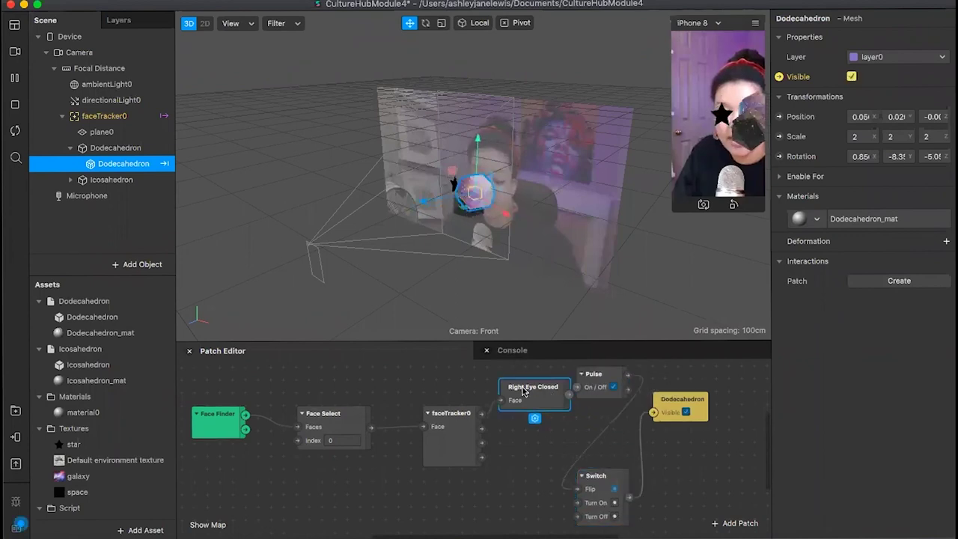
{"action": "left_click_drag", "start_coordinate": [527, 387], "coordinate": [515, 374]}
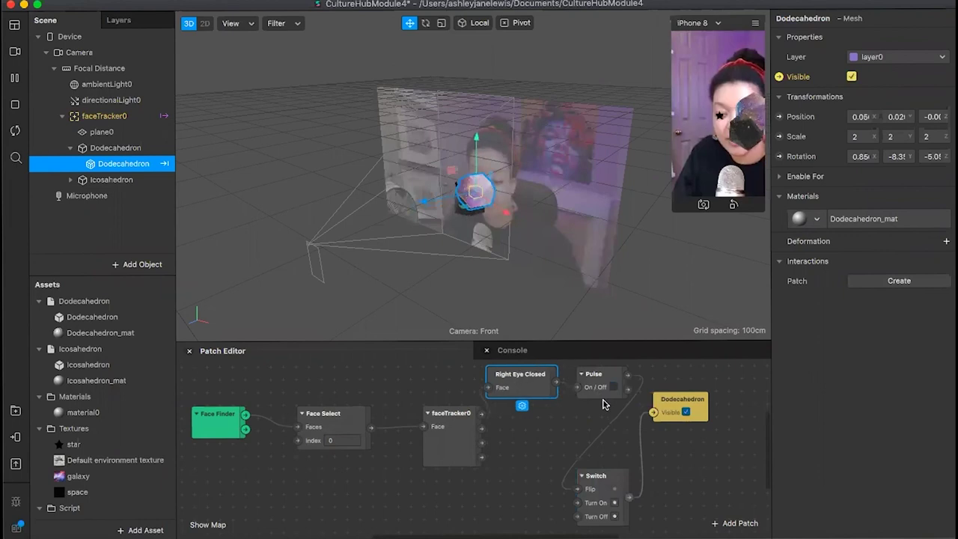
{"action": "left_click_drag", "start_coordinate": [604, 476], "coordinate": [602, 449]}
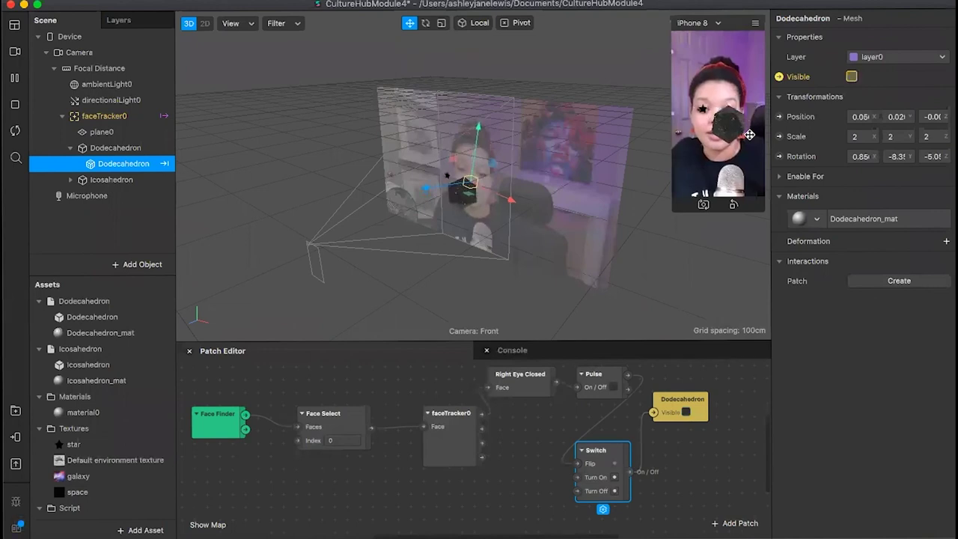
Create a Visible patch for the Icosahedron mesh, place it below the Dodecahedron patch, and connect the Switch's output to it
{"action": "left_click", "coordinate": [71, 180]}
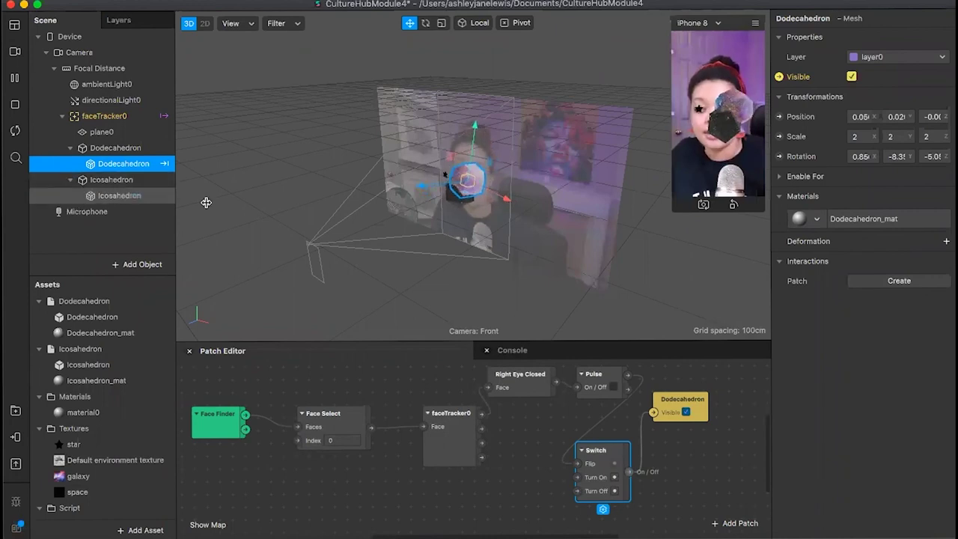
{"action": "left_click", "coordinate": [468, 199]}
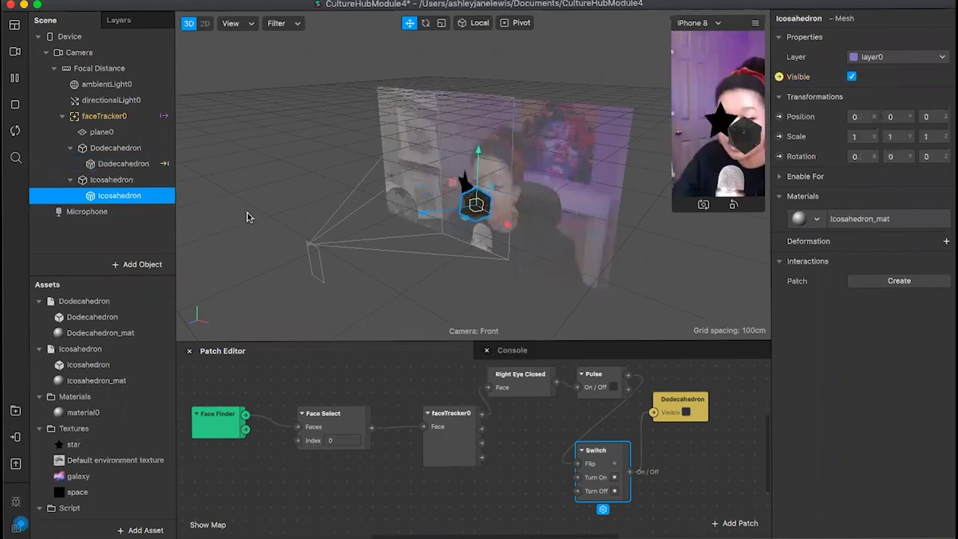
{"action": "left_click", "coordinate": [778, 78]}
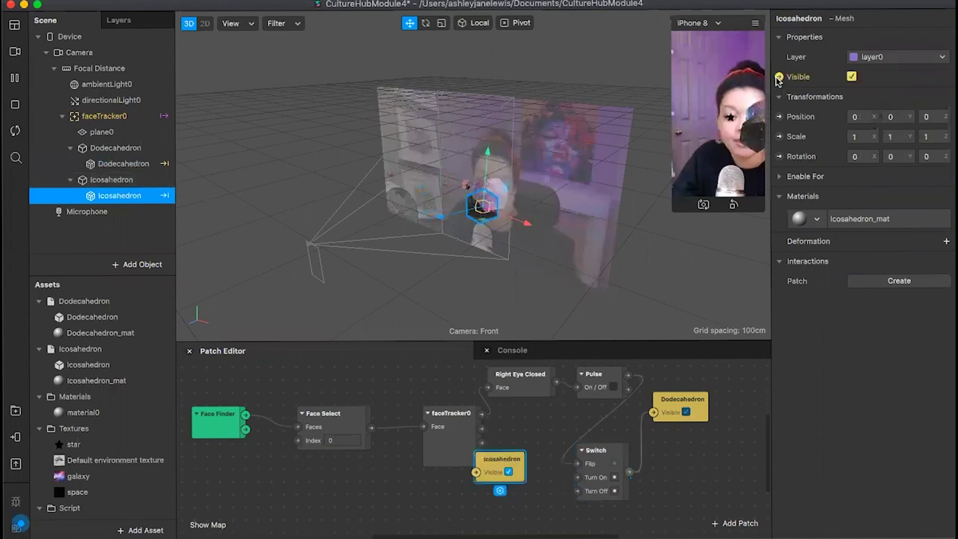
{"action": "mouse_move", "coordinate": [650, 473]}
{"action": "left_mouse_down"}
{"action": "mouse_move", "coordinate": [665, 466]}
{"action": "mouse_move", "coordinate": [637, 472]}
{"action": "mouse_move", "coordinate": [661, 474]}
{"action": "left_mouse_up"}
{"action": "left_click", "coordinate": [661, 474]}
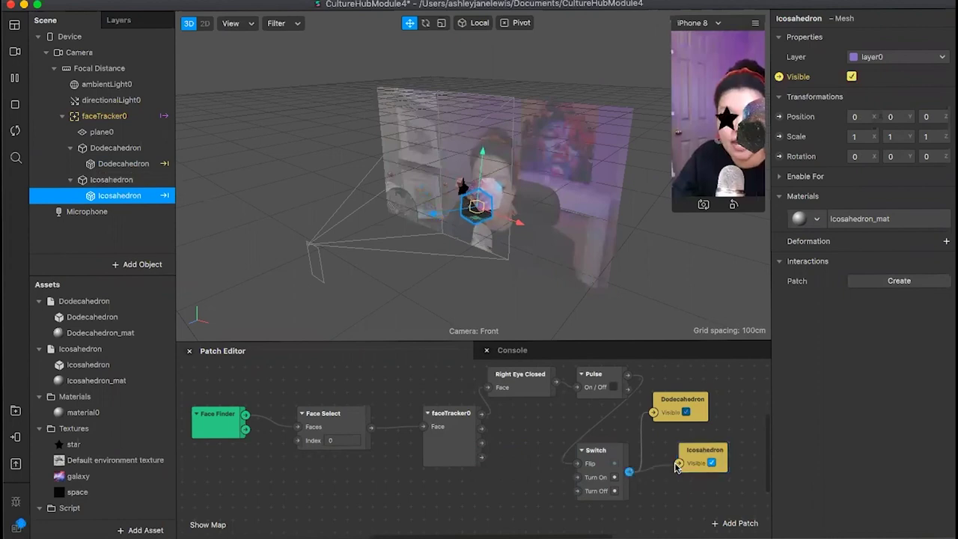
{"action": "left_click", "coordinate": [677, 465]}
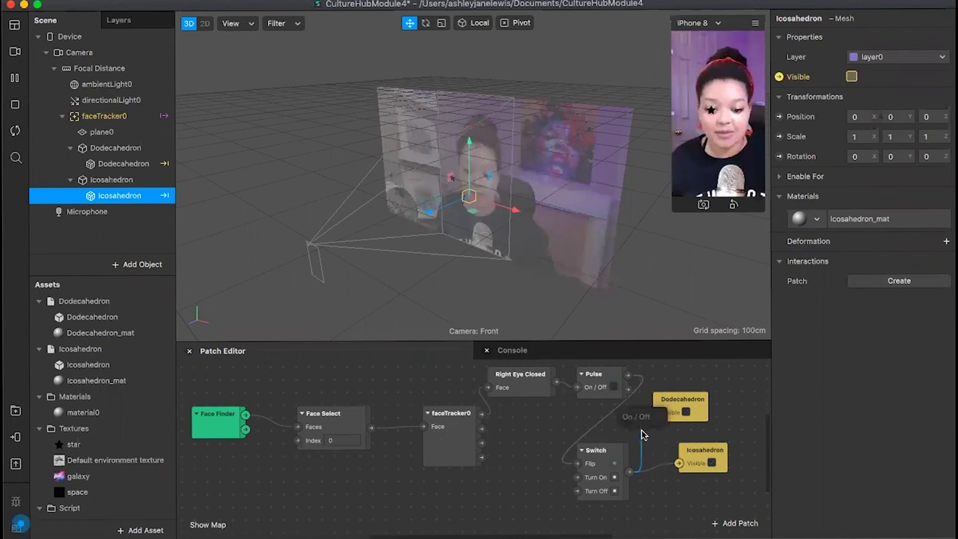
Delete the connections from the Switch to the Dodecahedron and Icosahedron Visible inputs
{"action": "left_click", "coordinate": [667, 469]}
{"action": "key", "text": "BackSpace"}
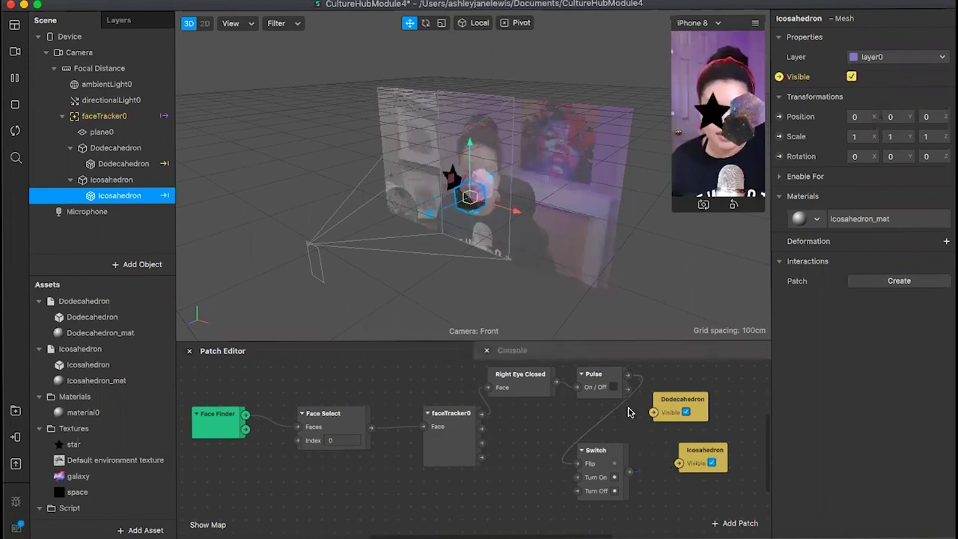